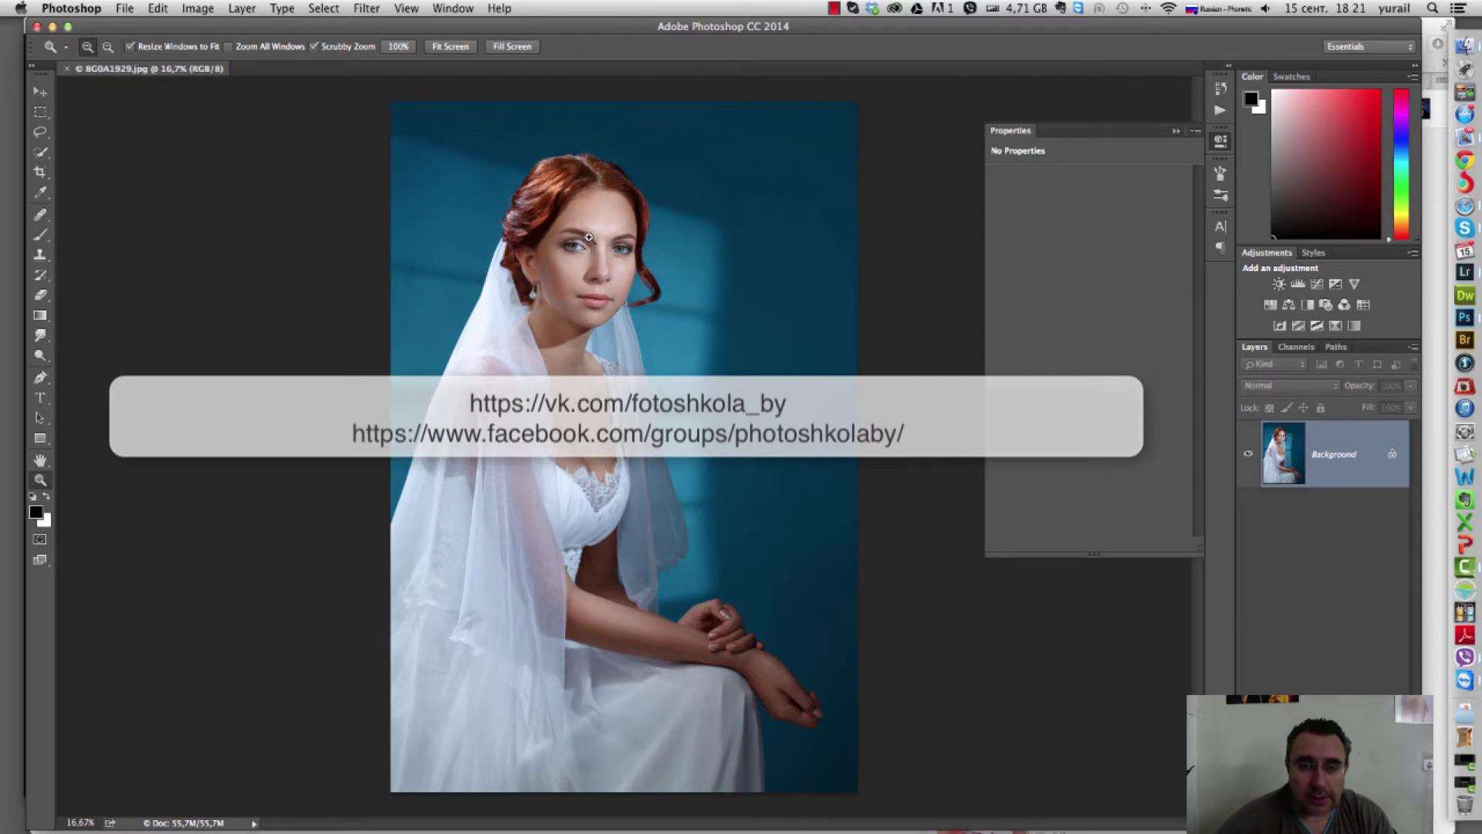
Adjust the zoom on the portrait, then apply a Gaussian Blur with radius 150,1 pixels.
{"action": "left_click_drag", "start_coordinate": [633, 231], "coordinate": [570, 299]}
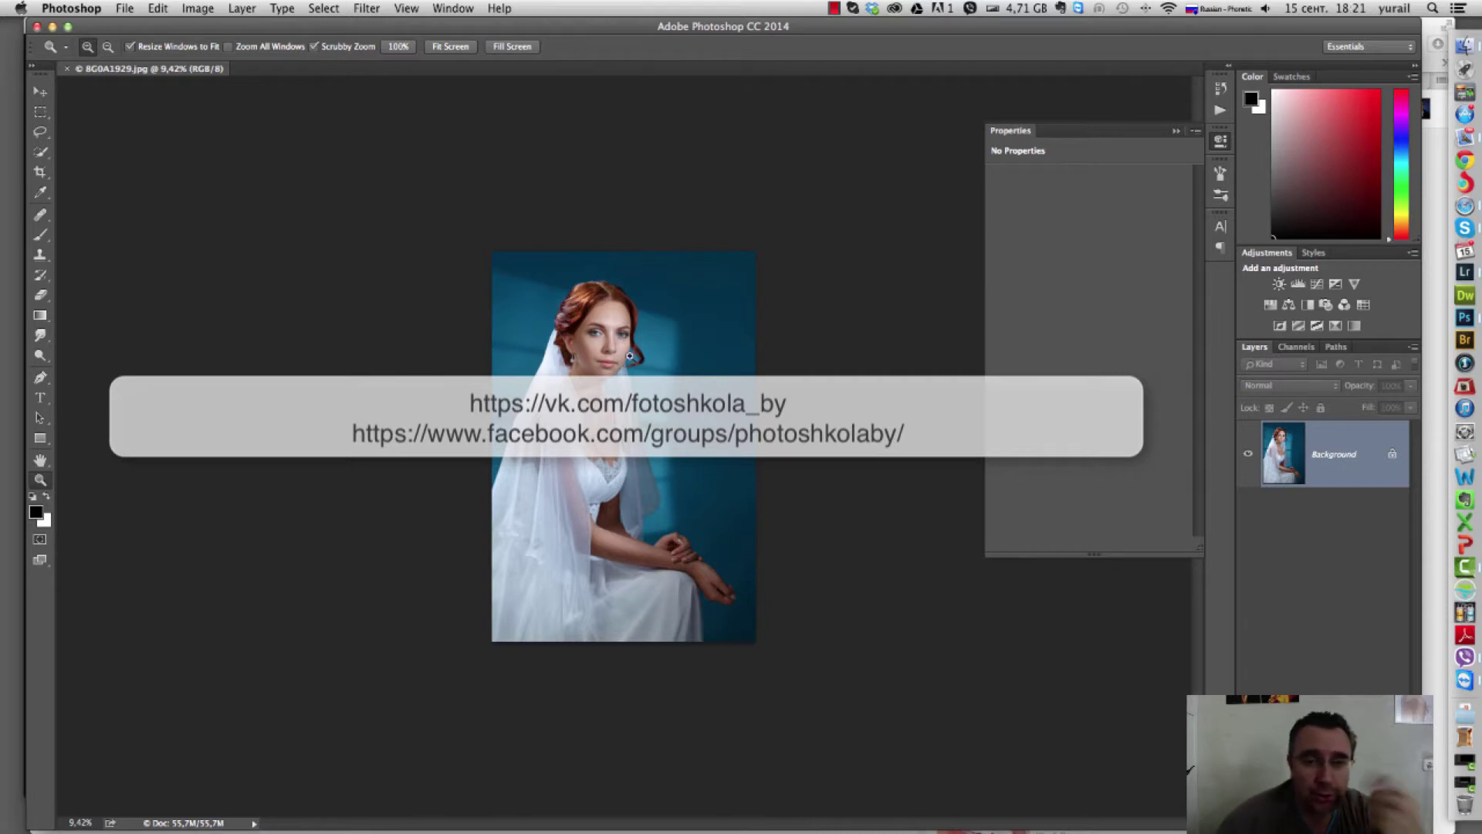
{"action": "left_click_drag", "start_coordinate": [633, 331], "coordinate": [665, 334]}
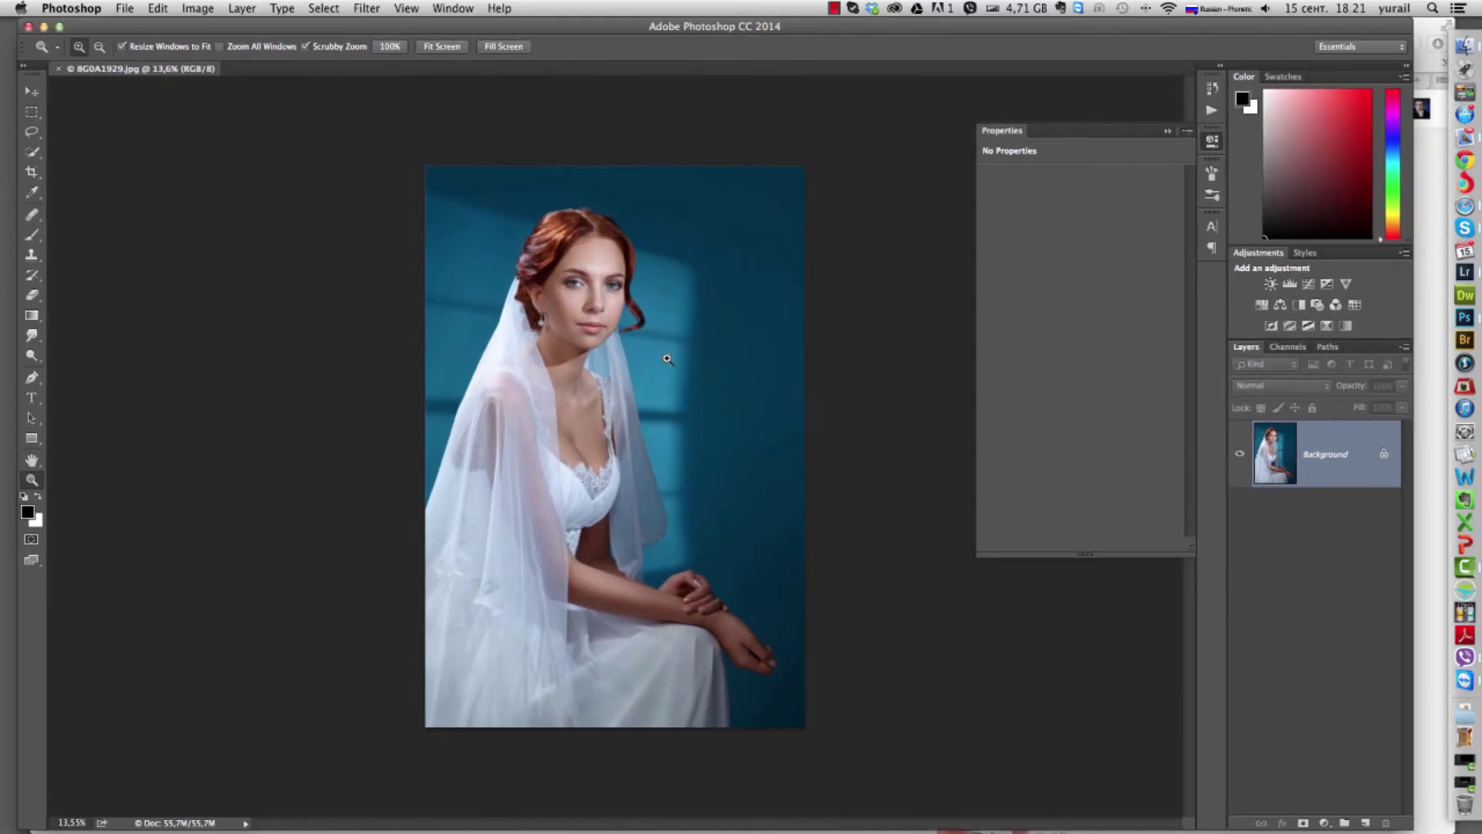
{"action": "left_click_drag", "start_coordinate": [667, 359], "coordinate": [663, 403]}
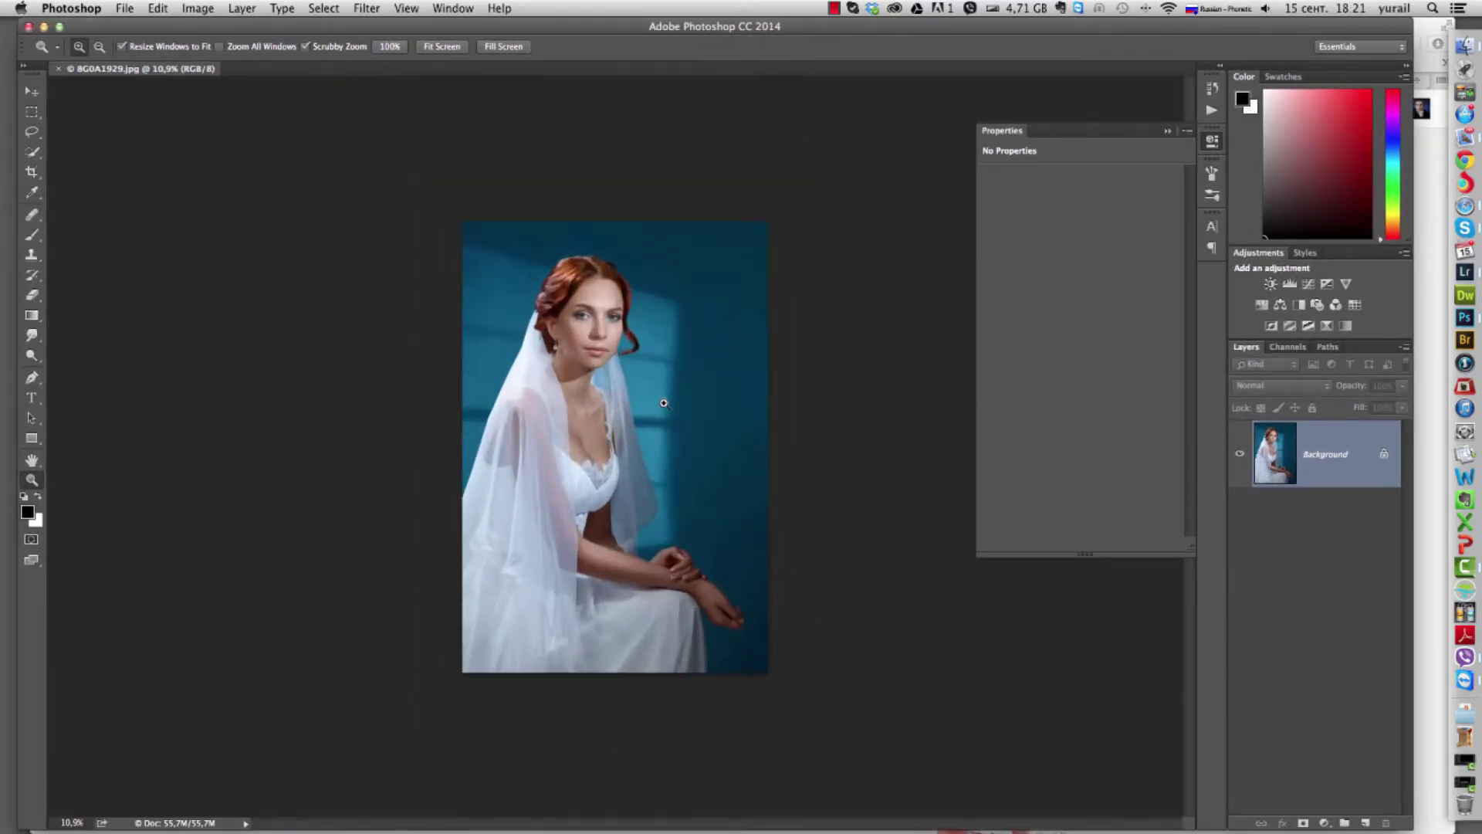
{"action": "left_click", "coordinate": [368, 9]}
{"action": "left_click", "coordinate": [368, 8]}
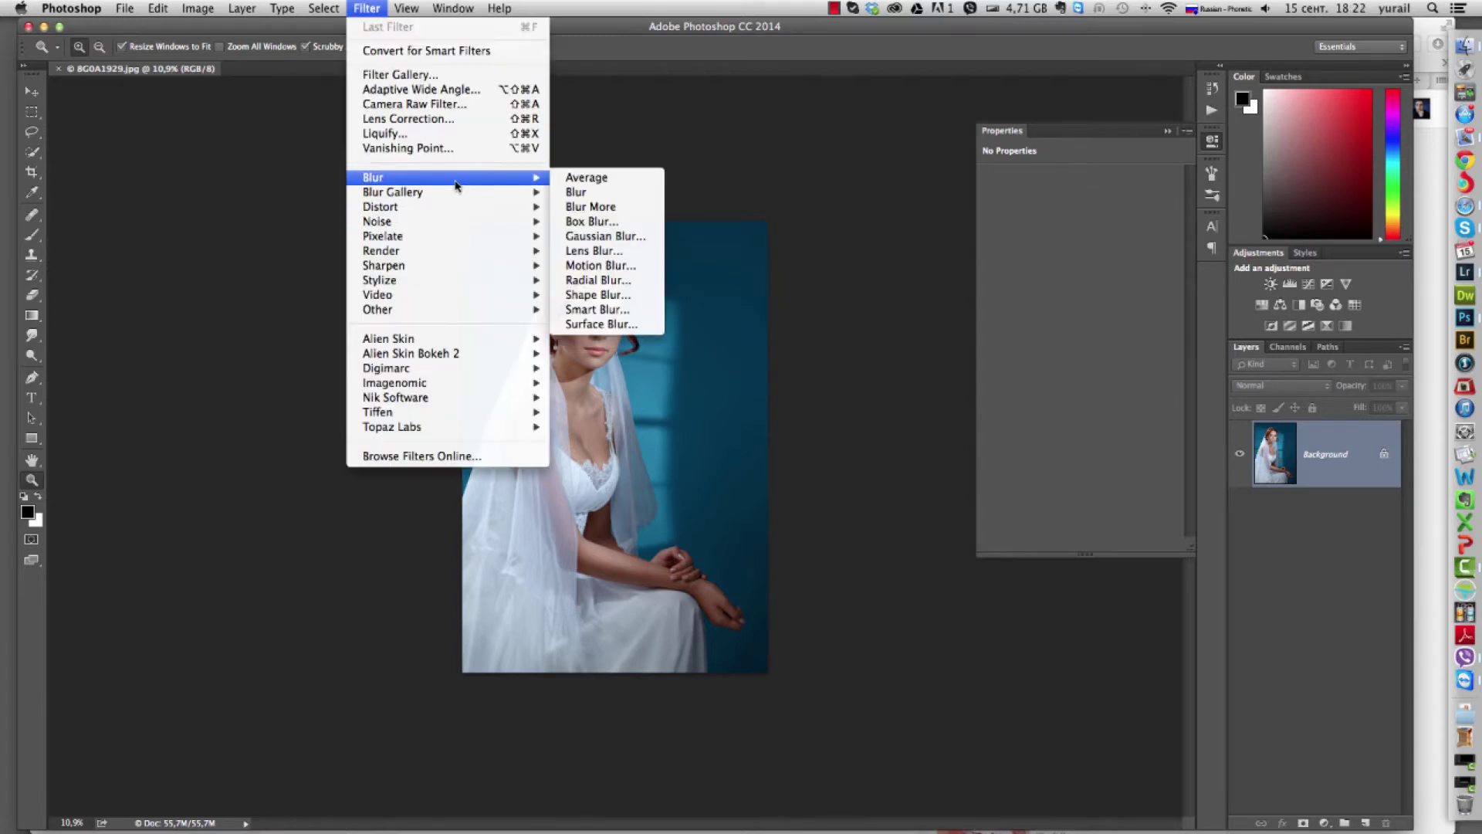
{"action": "left_click", "coordinate": [621, 236]}
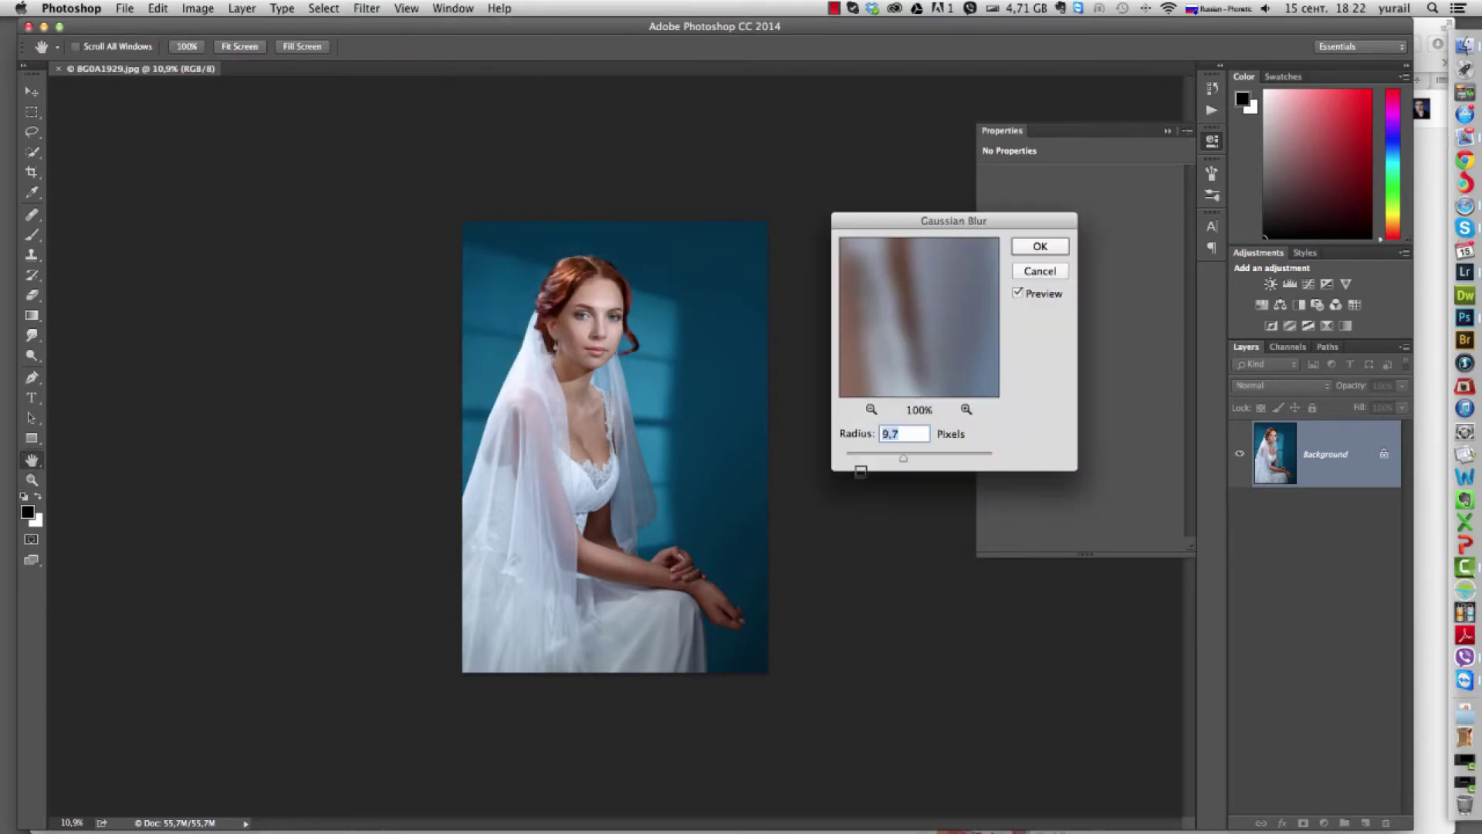
{"action": "left_click_drag", "start_coordinate": [903, 458], "coordinate": [952, 458]}
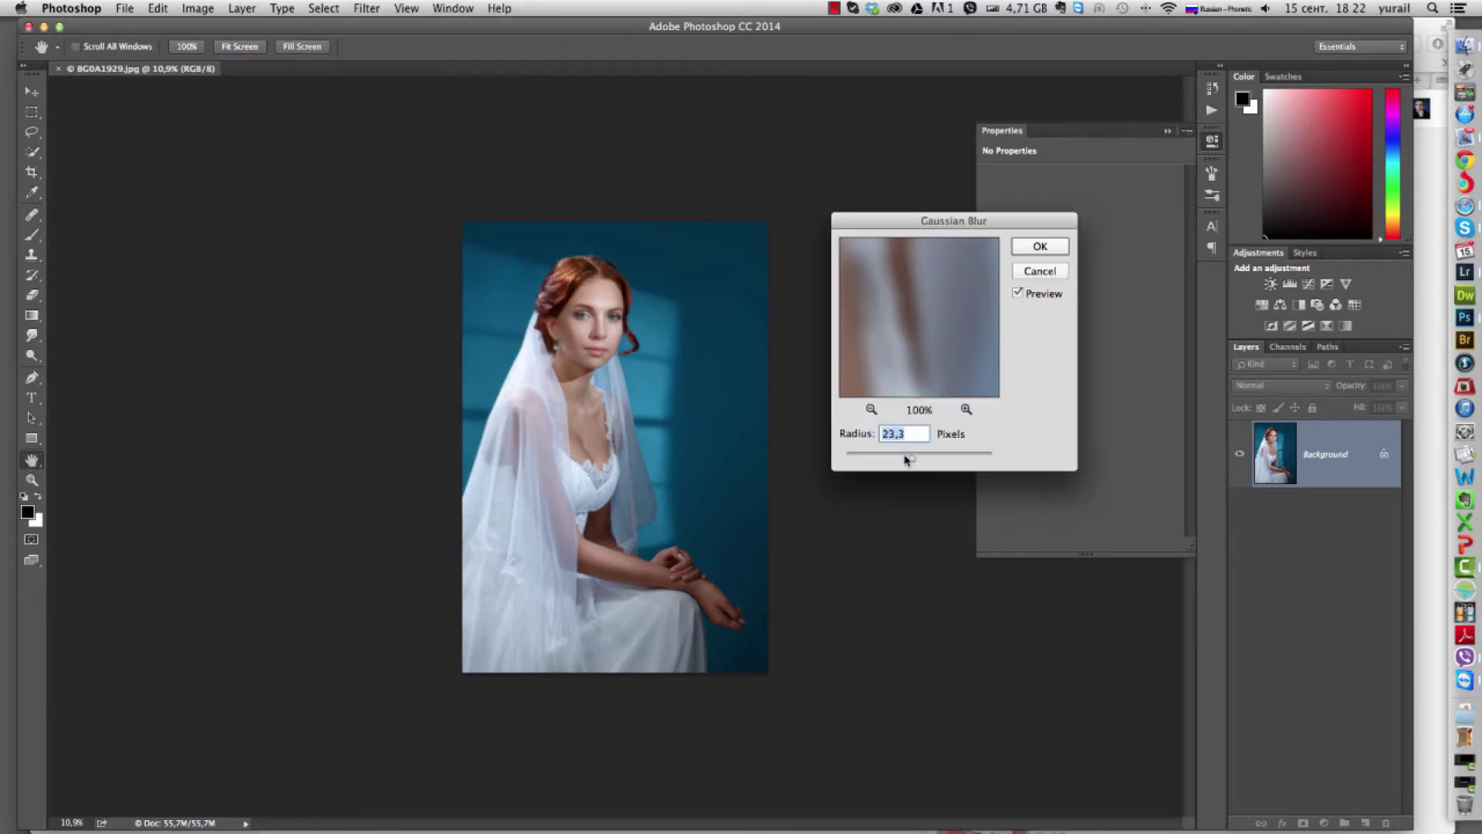
{"action": "left_click", "coordinate": [1039, 252]}
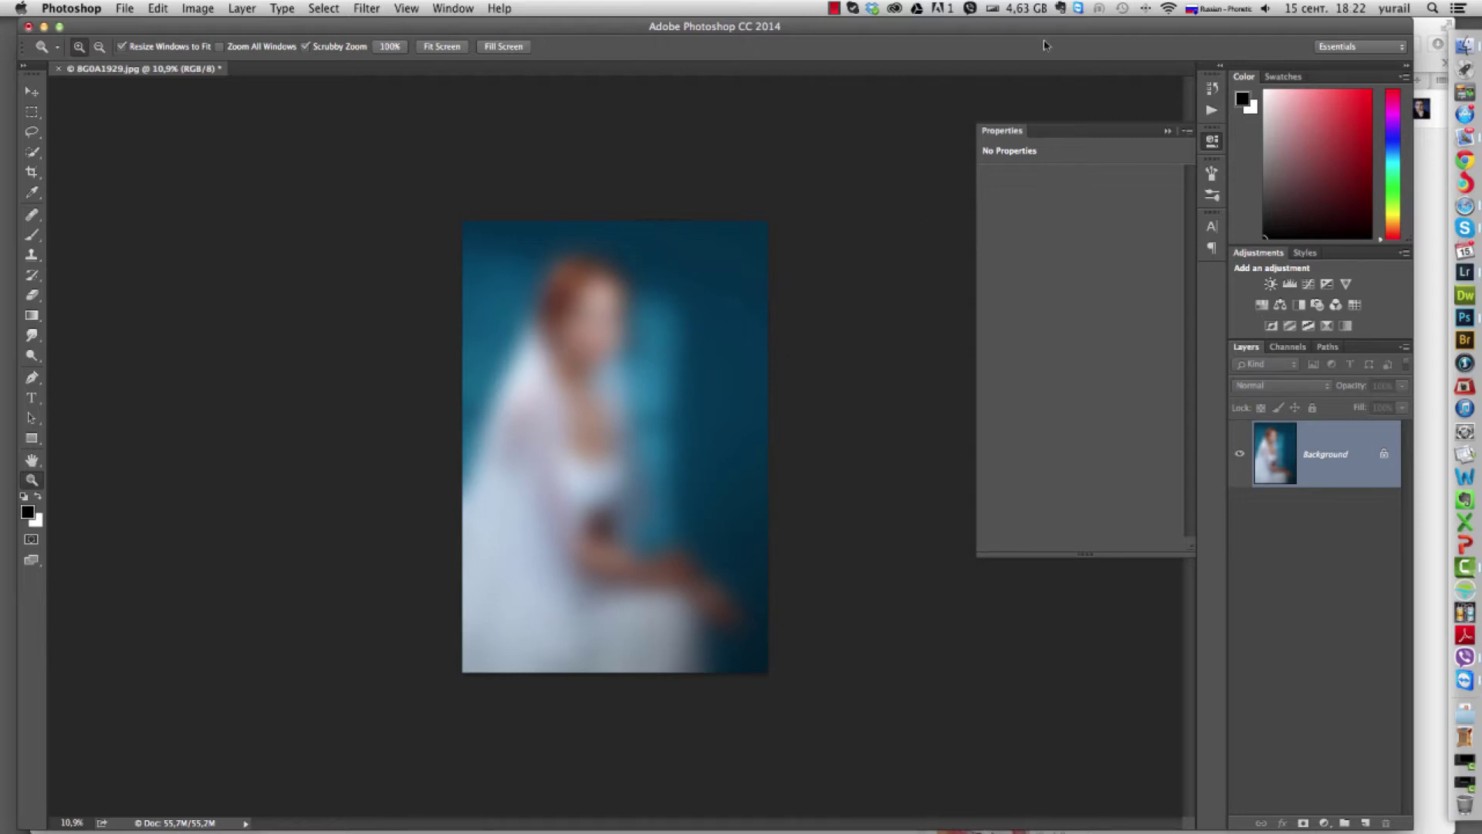
Float the Properties panel, then show Actions and float the History/Actions group.
{"action": "left_click_drag", "start_coordinate": [1052, 134], "coordinate": [948, 130]}
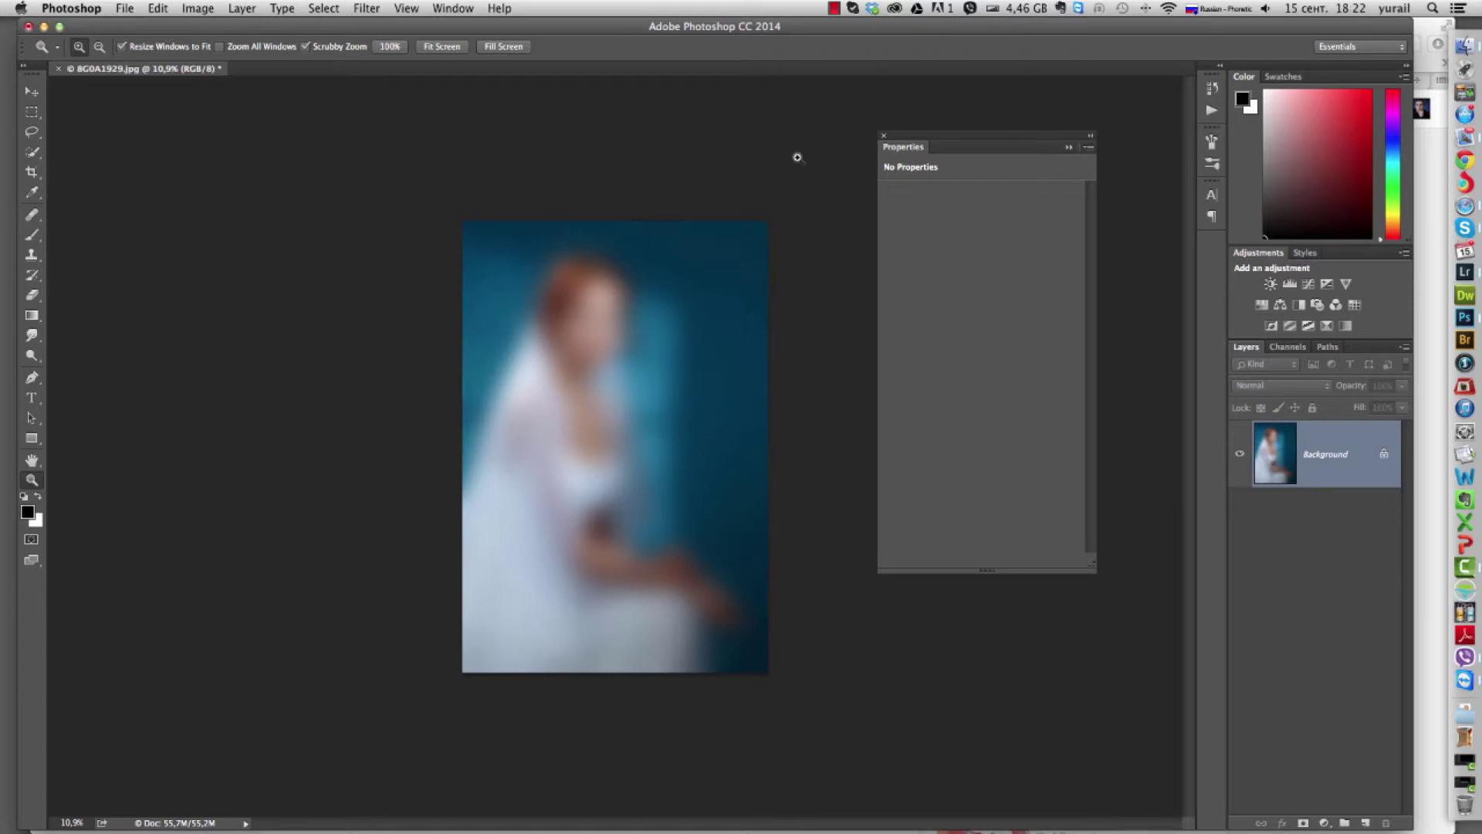
{"action": "left_click_drag", "start_coordinate": [950, 145], "coordinate": [962, 141]}
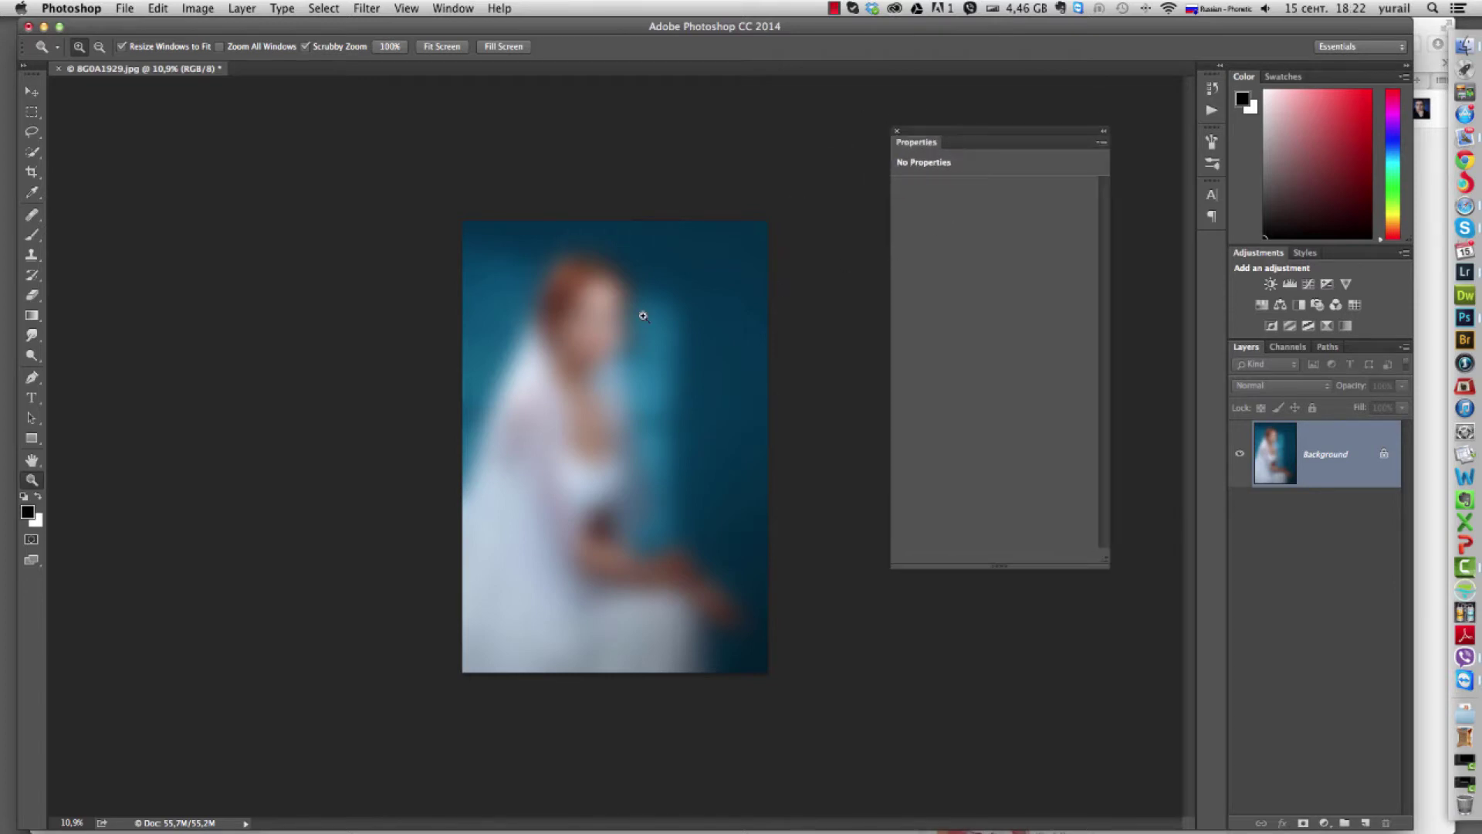
{"action": "left_click", "coordinate": [453, 9]}
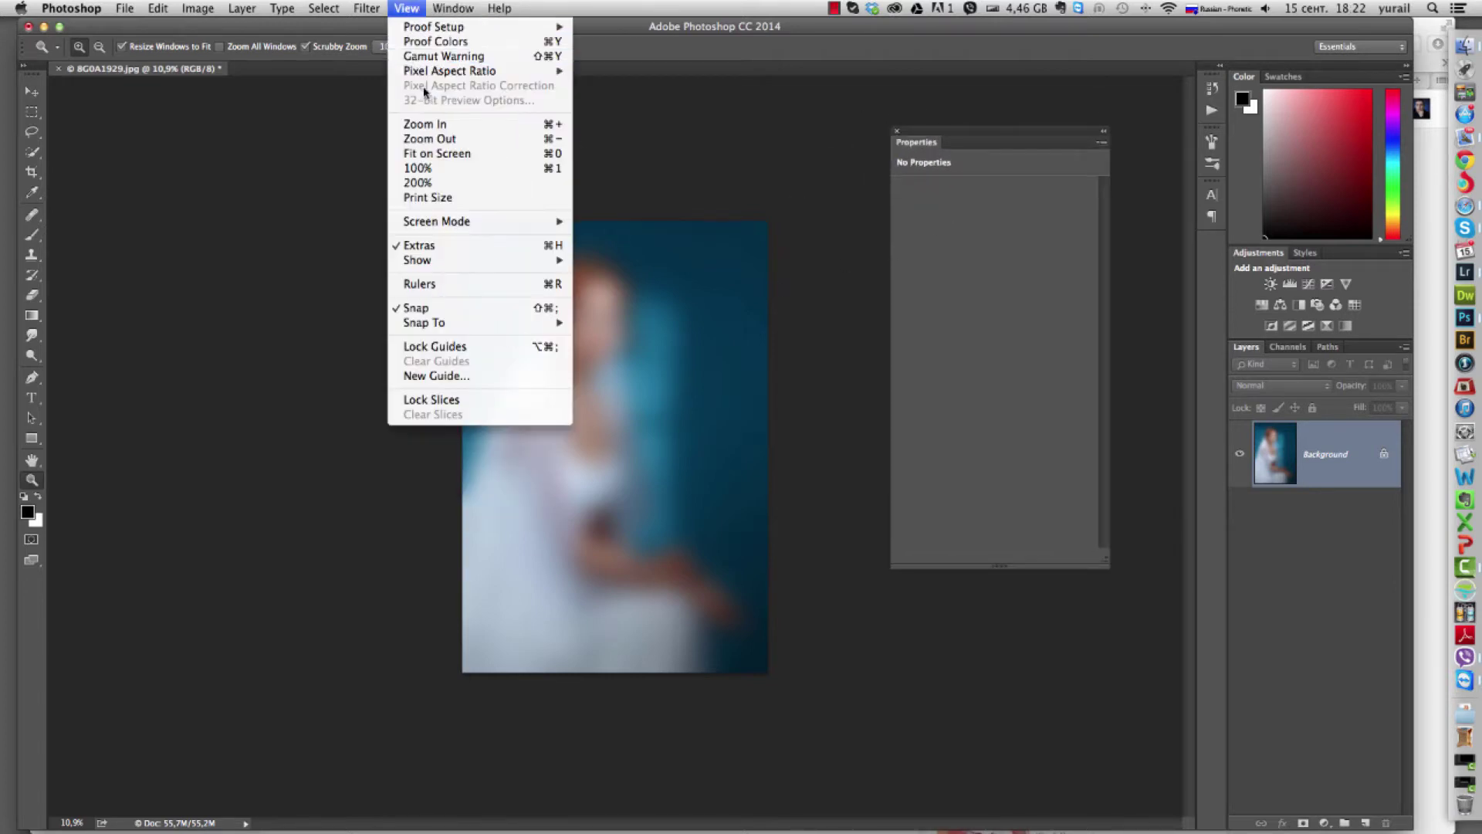
{"action": "left_click", "coordinate": [463, 89]}
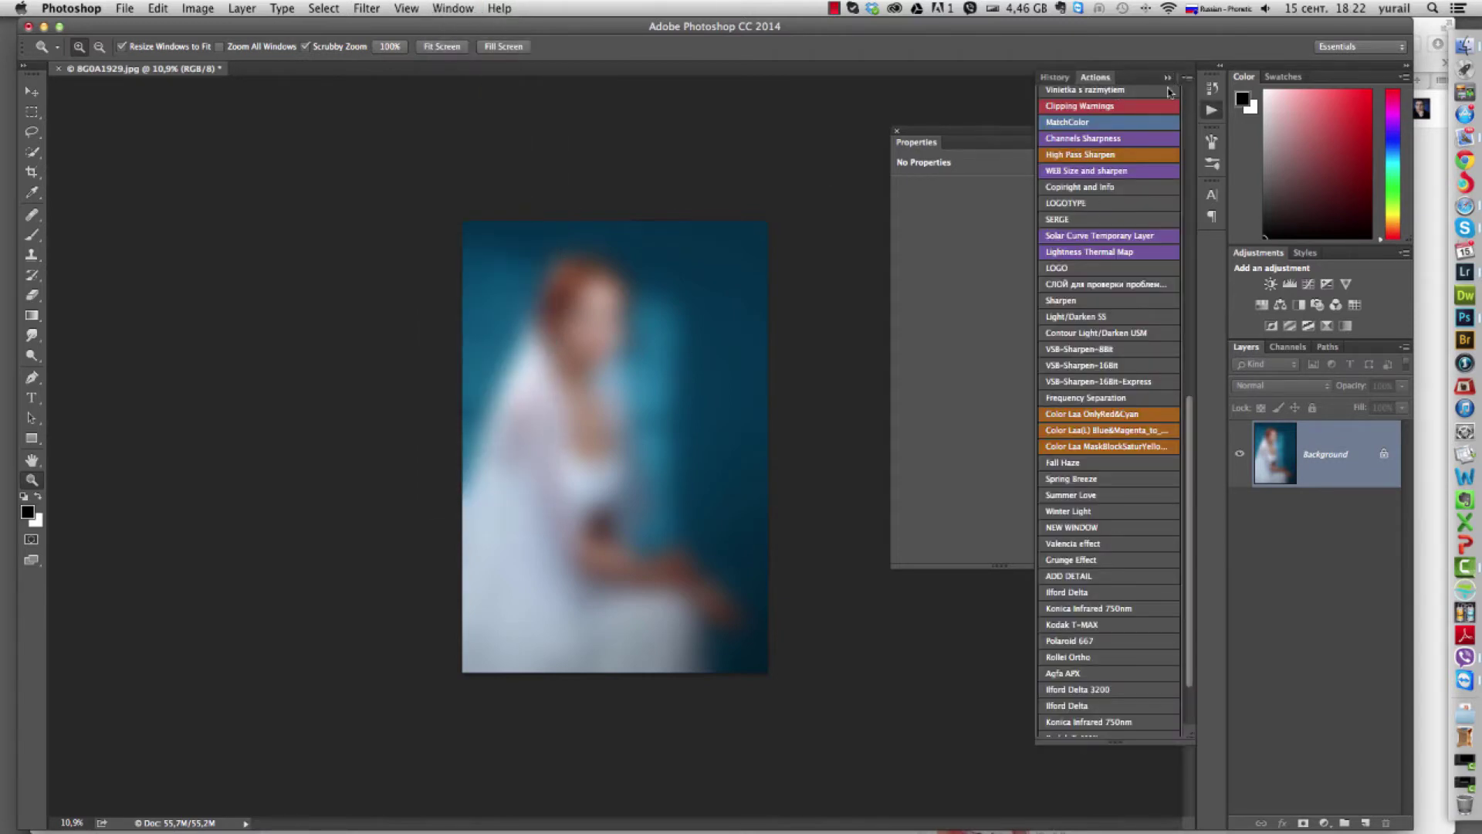
{"action": "mouse_move", "coordinate": [1166, 77]}
{"action": "left_mouse_down"}
{"action": "mouse_move", "coordinate": [1005, 164]}
{"action": "mouse_move", "coordinate": [859, 104]}
{"action": "left_mouse_up"}
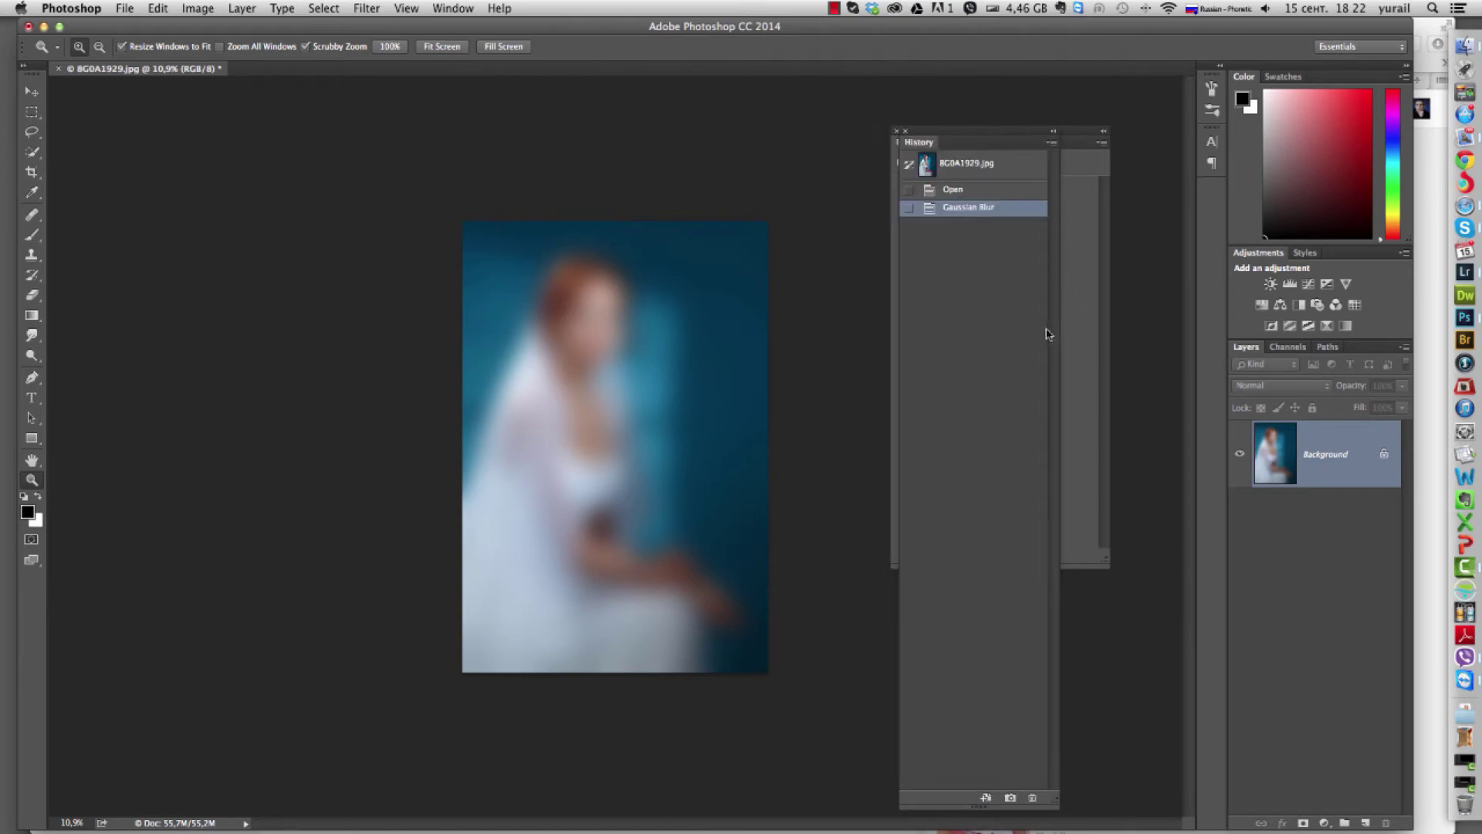
Zoom the portrait view out and back in, and show the Window menu.
{"action": "key", "text": "super+minus"}
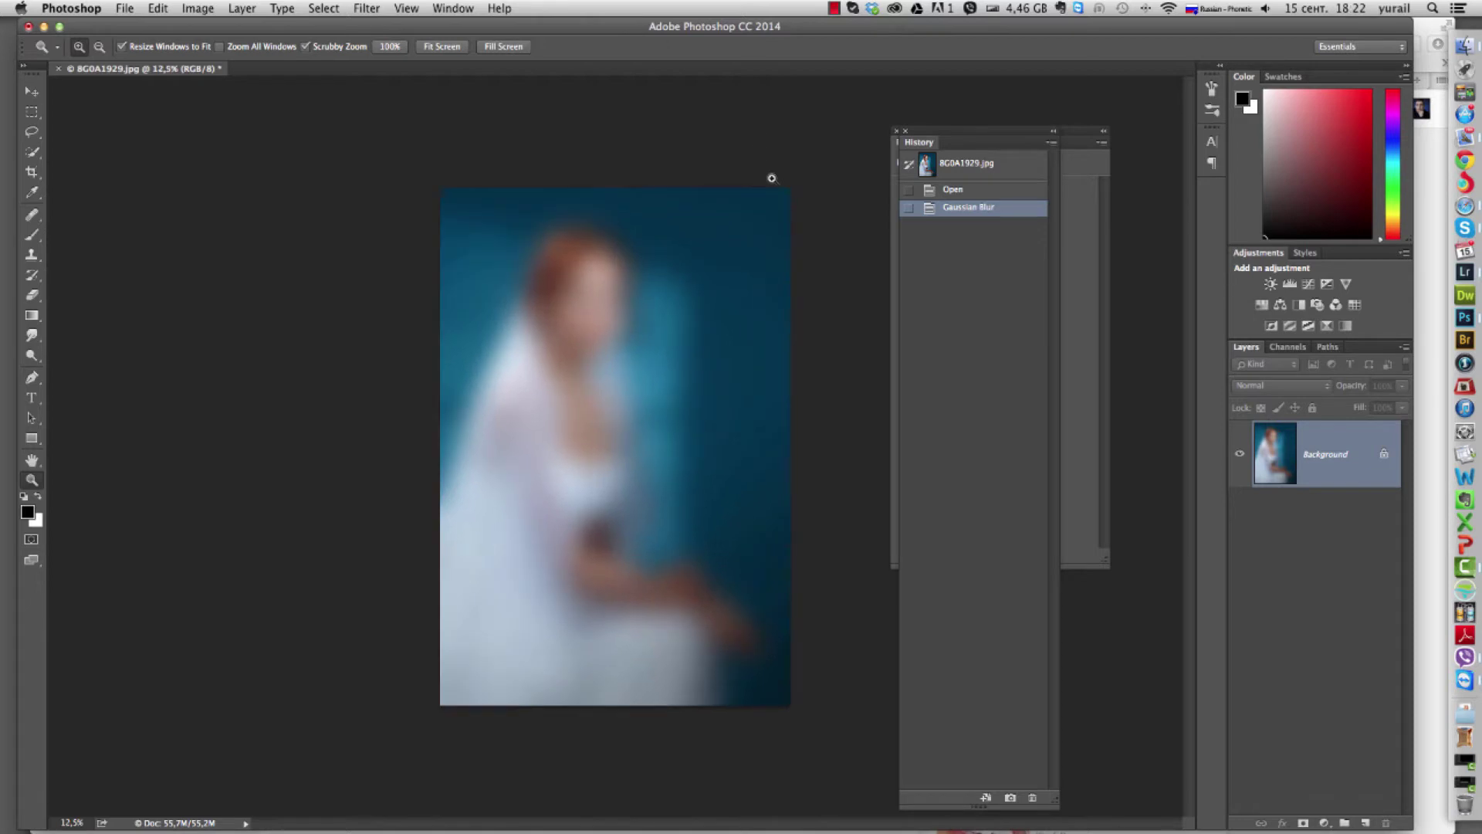
{"action": "key", "text": "super+minus"}
{"action": "left_click_drag", "start_coordinate": [604, 451], "coordinate": [705, 453]}
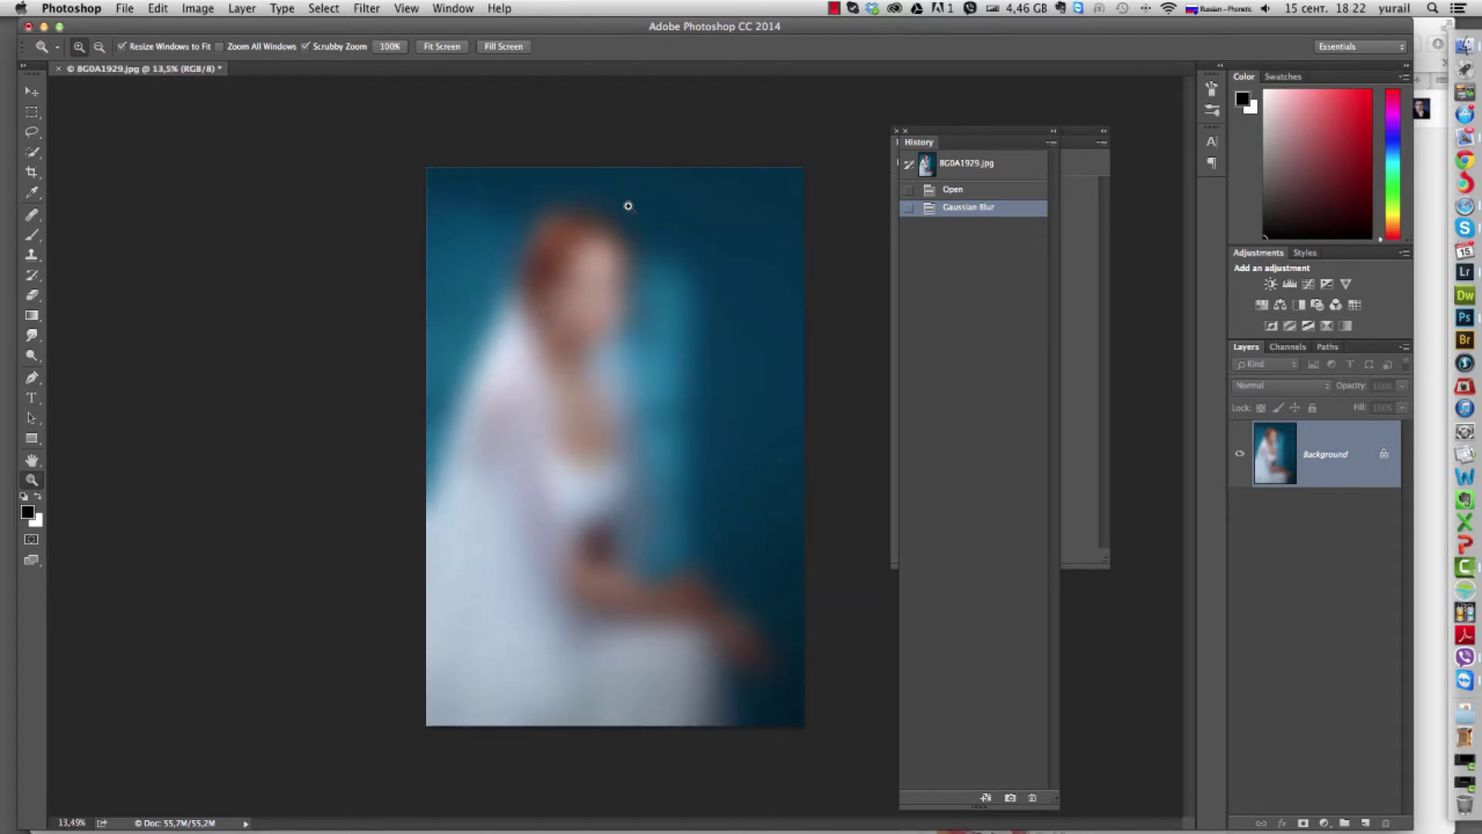
{"action": "left_click", "coordinate": [459, 9]}
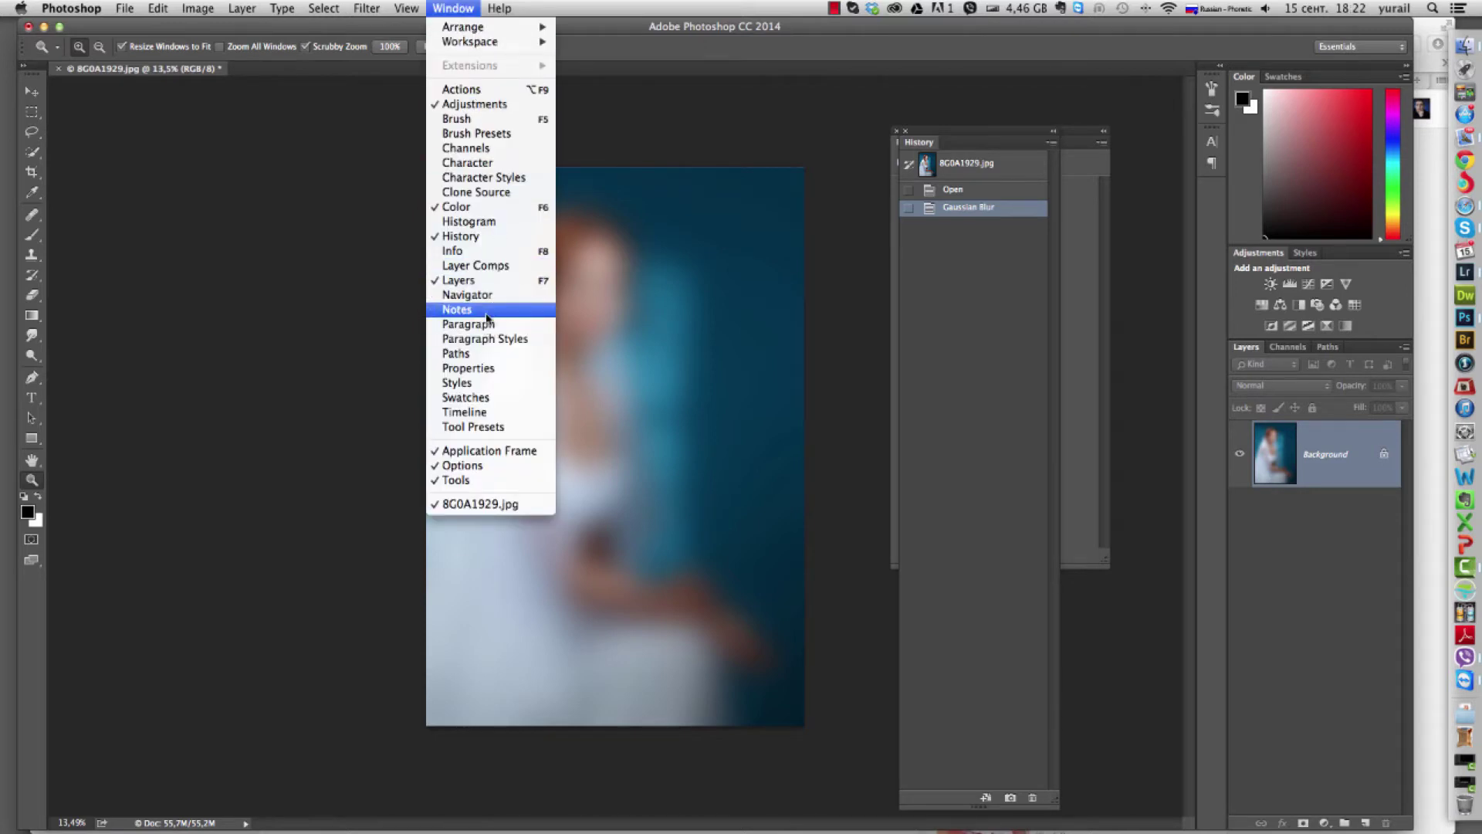
Tear the Layers panel out as a floating panel, resize it, and close it.
{"action": "left_click", "coordinate": [480, 354]}
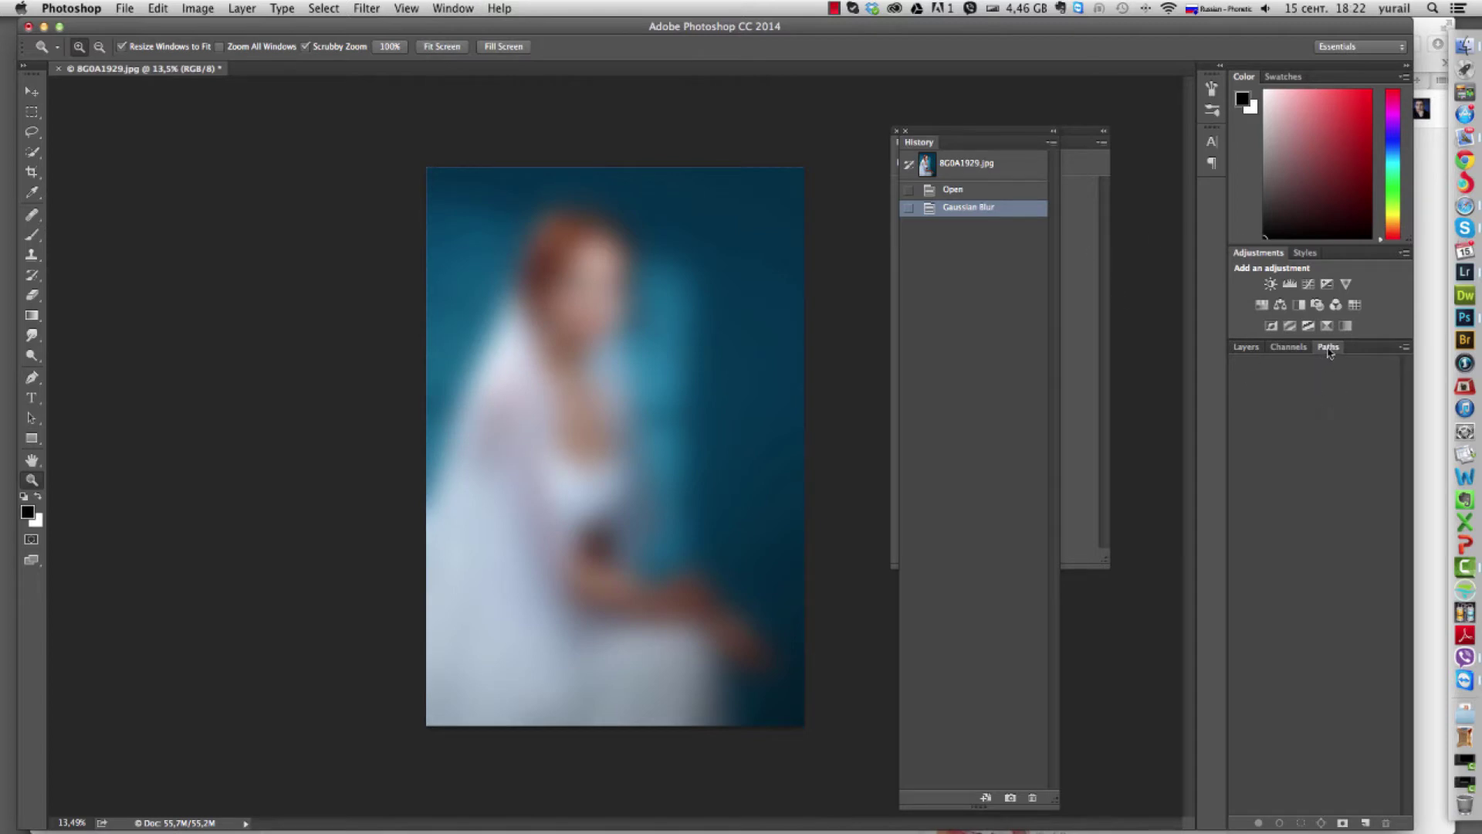
{"action": "mouse_move", "coordinate": [1246, 346]}
{"action": "left_mouse_down"}
{"action": "mouse_move", "coordinate": [787, 301]}
{"action": "mouse_move", "coordinate": [744, 249]}
{"action": "left_mouse_up"}
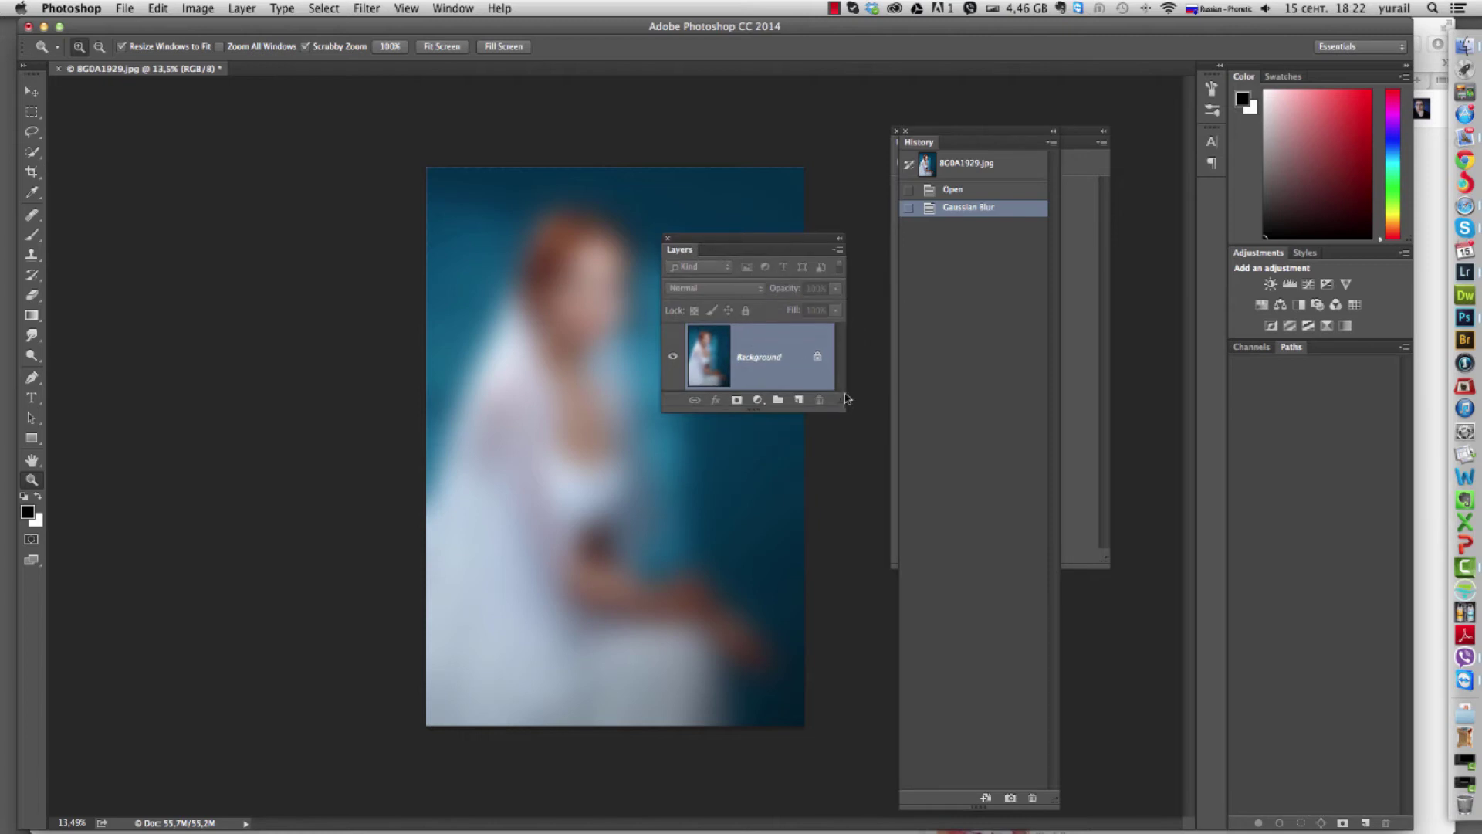
{"action": "left_click_drag", "start_coordinate": [843, 347], "coordinate": [925, 348]}
{"action": "left_click_drag", "start_coordinate": [844, 244], "coordinate": [275, 178]}
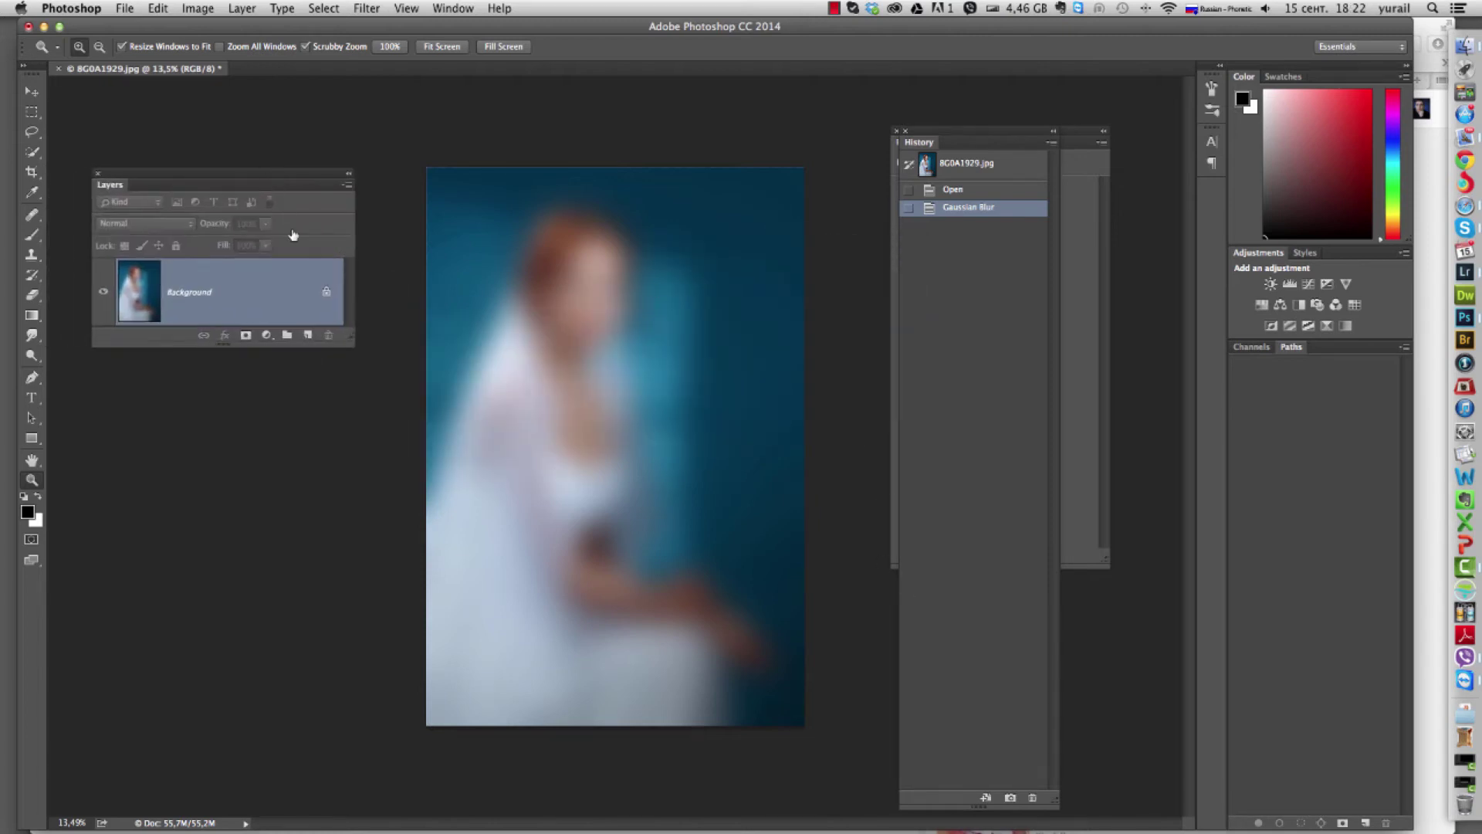
{"action": "left_click_drag", "start_coordinate": [368, 354], "coordinate": [375, 554]}
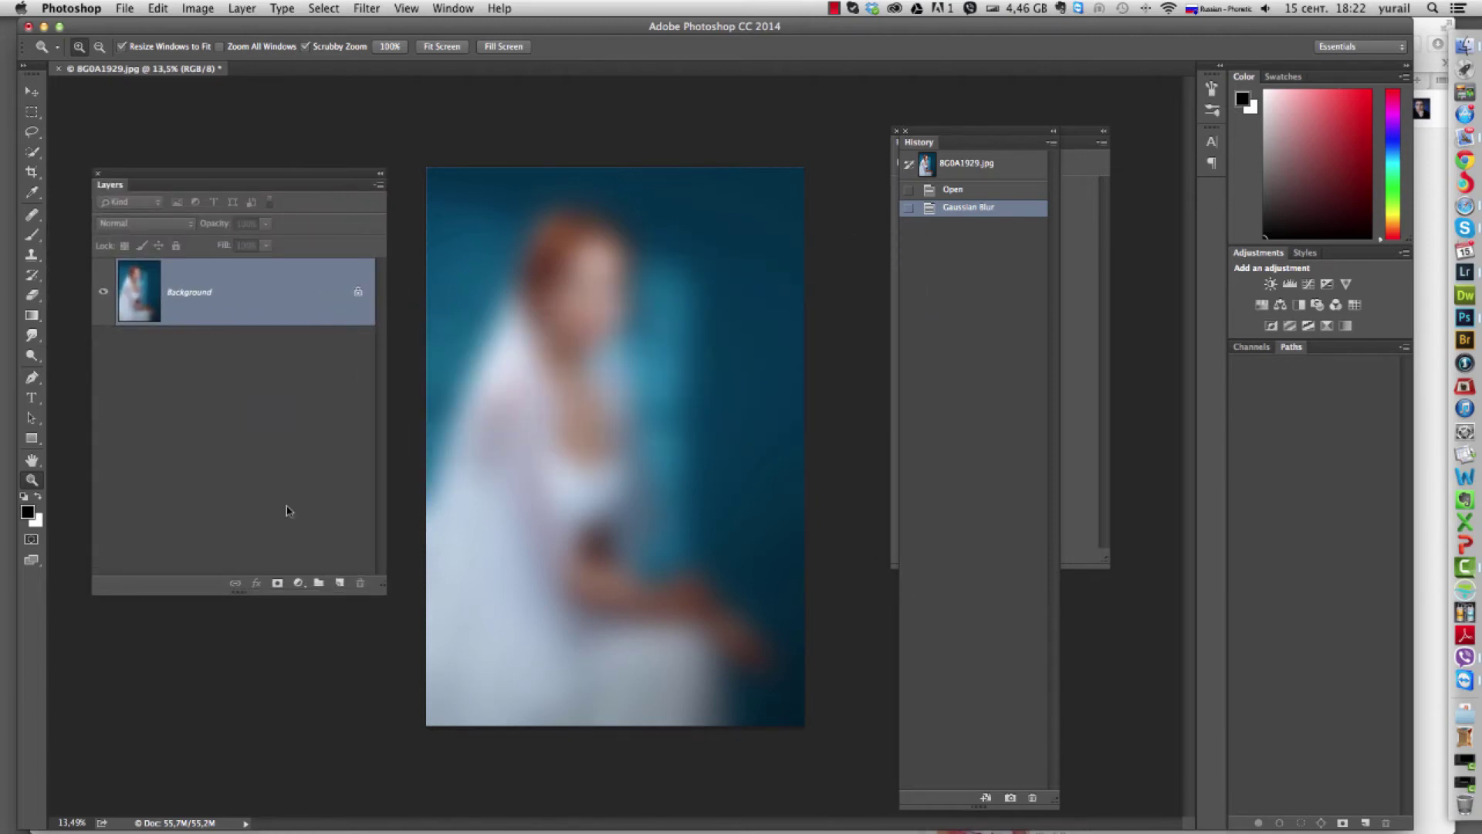
{"action": "left_click", "coordinate": [93, 175]}
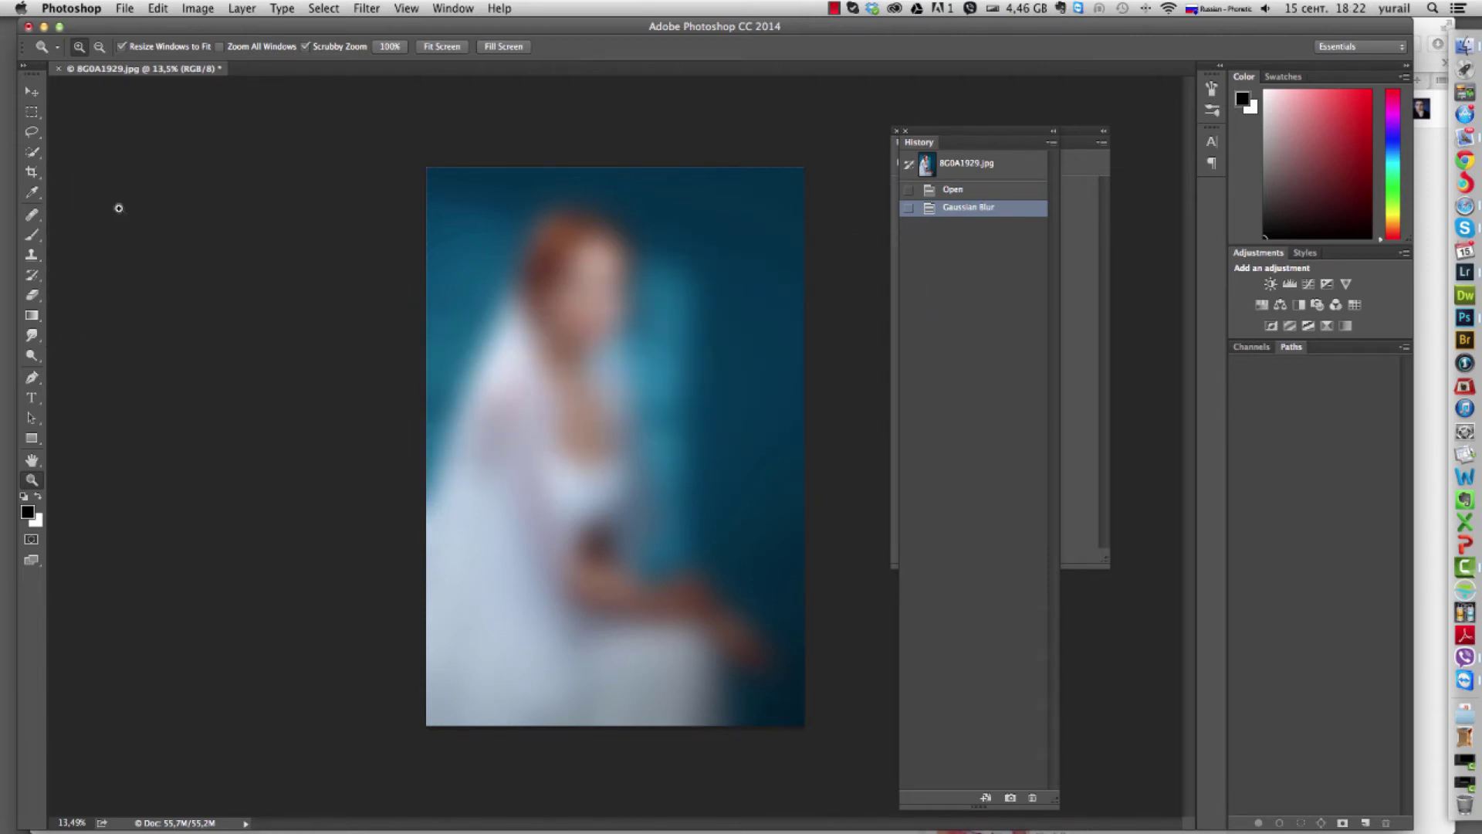
Move the History panel left of the portrait and resize it, then close Properties.
{"action": "left_click", "coordinate": [1251, 346]}
{"action": "left_click", "coordinate": [1291, 346]}
{"action": "mouse_move", "coordinate": [963, 135]}
{"action": "left_mouse_down"}
{"action": "mouse_move", "coordinate": [212, 163]}
{"action": "mouse_move", "coordinate": [232, 108]}
{"action": "left_mouse_up"}
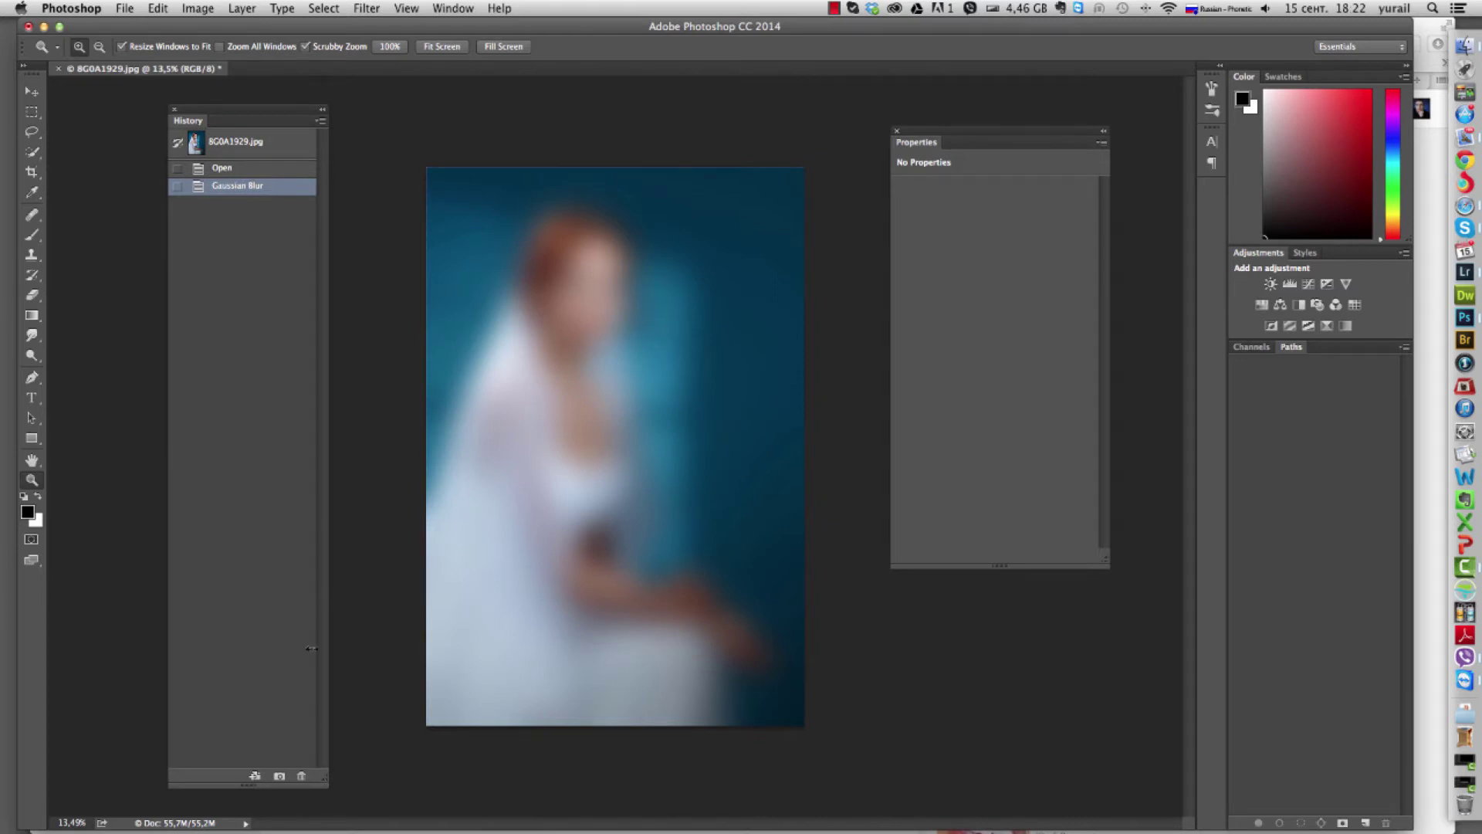
{"action": "left_click_drag", "start_coordinate": [327, 777], "coordinate": [356, 592]}
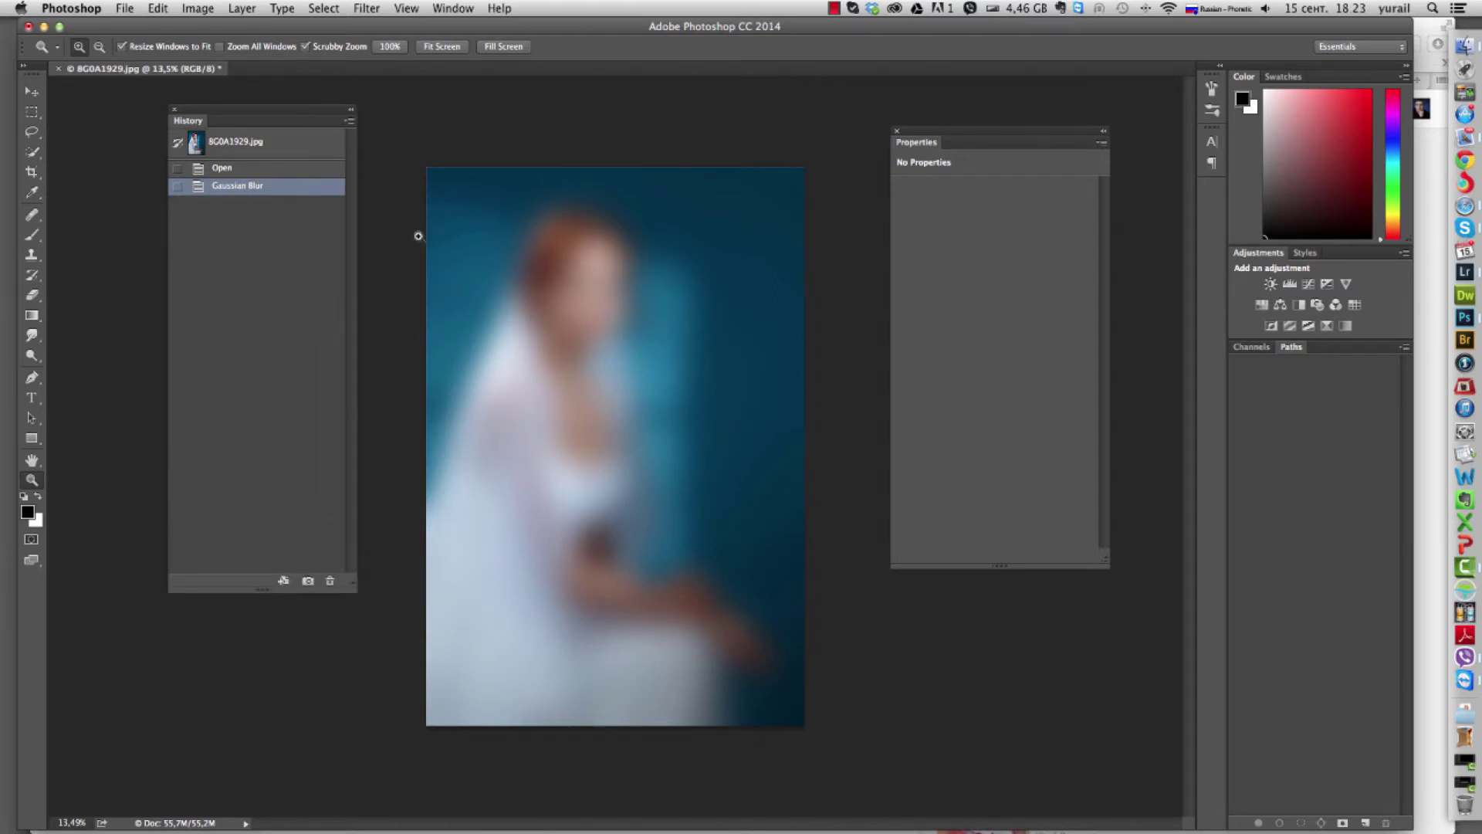
{"action": "left_click", "coordinate": [897, 131]}
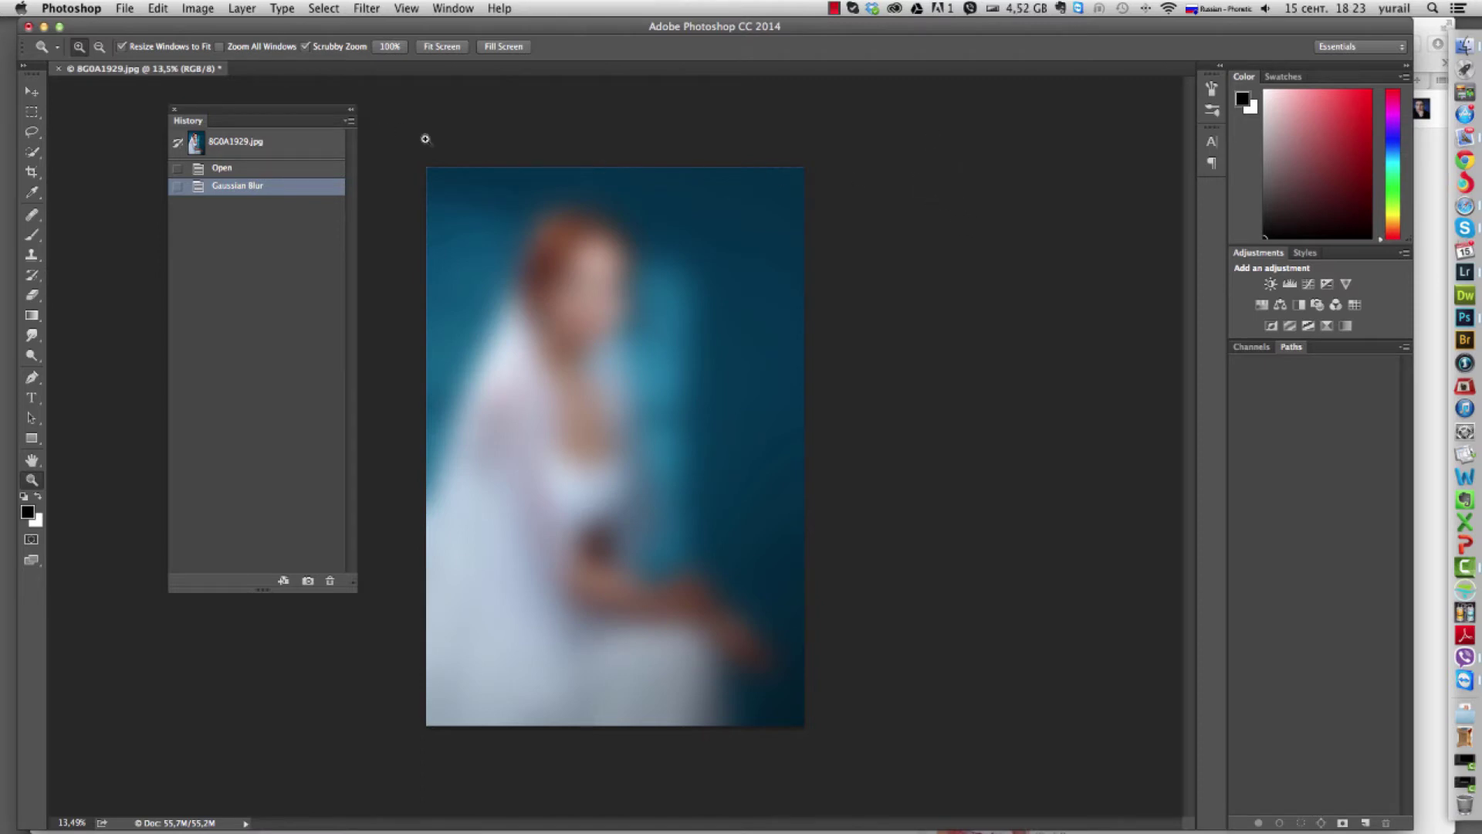
{"action": "left_click", "coordinate": [462, 9]}
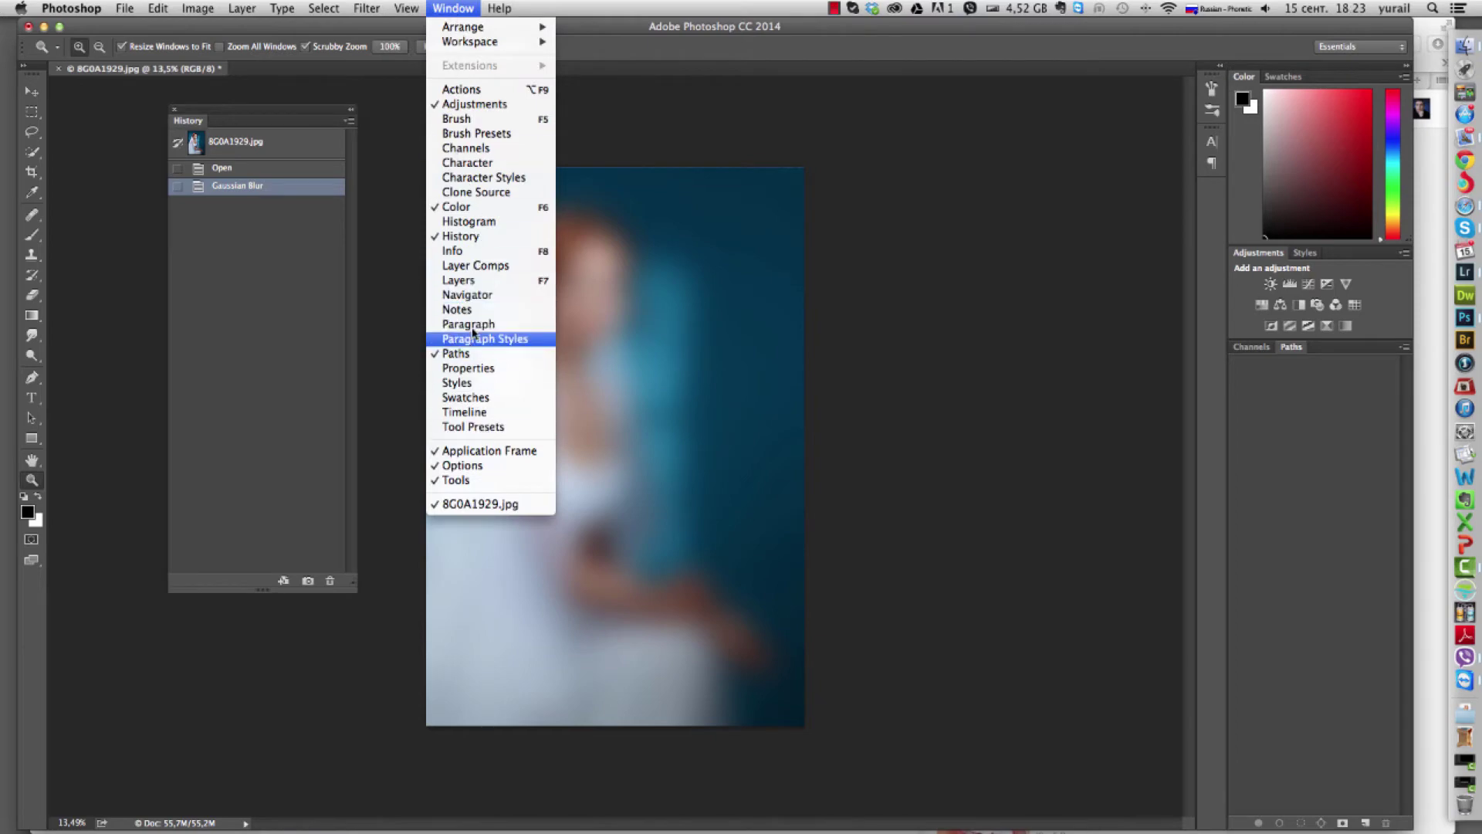
Add the Navigator panel, tear it off as a floating panel, then close it.
{"action": "left_click", "coordinate": [467, 295]}
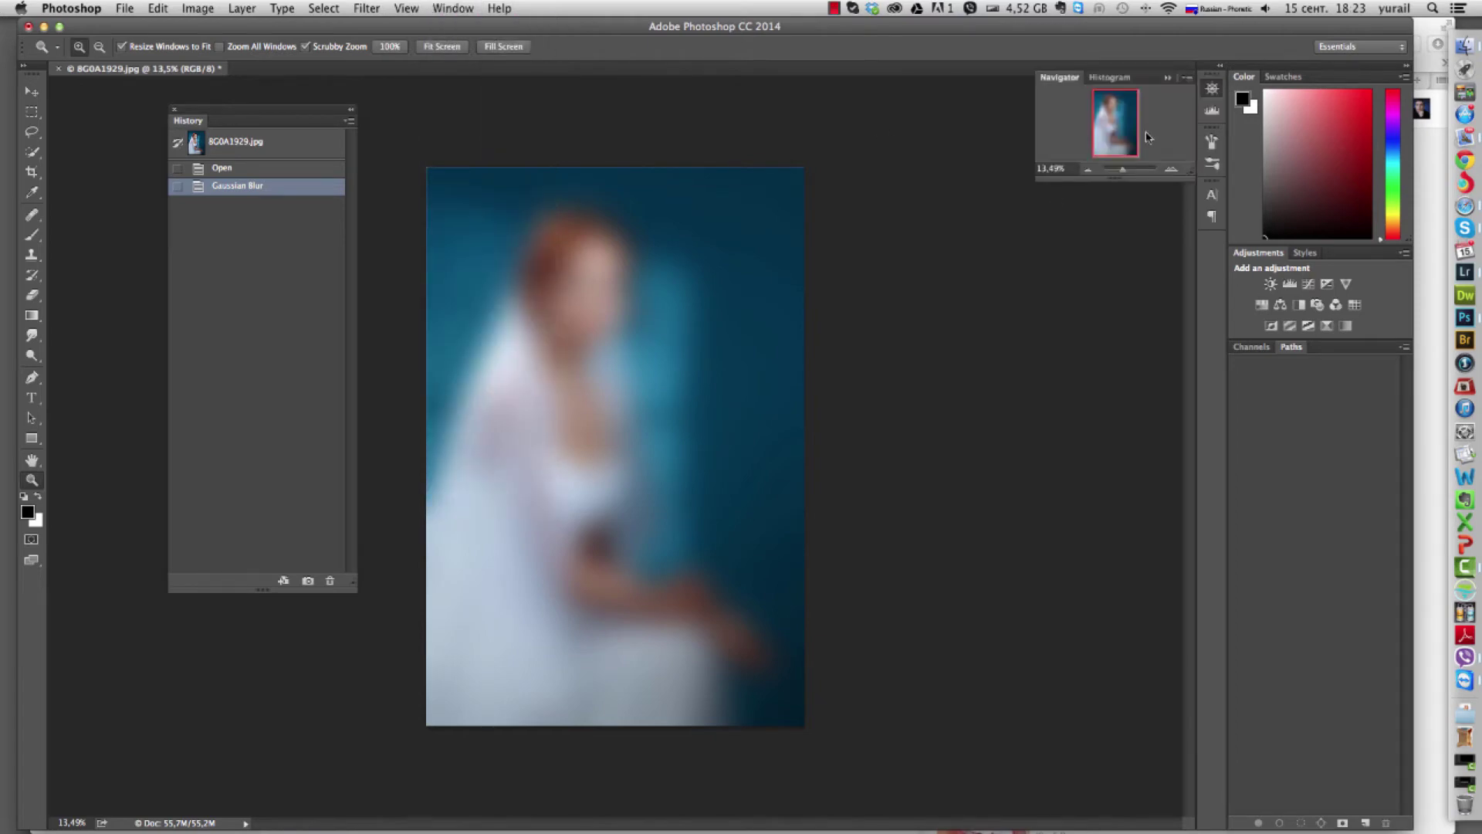
{"action": "left_click_drag", "start_coordinate": [1126, 171], "coordinate": [1123, 171]}
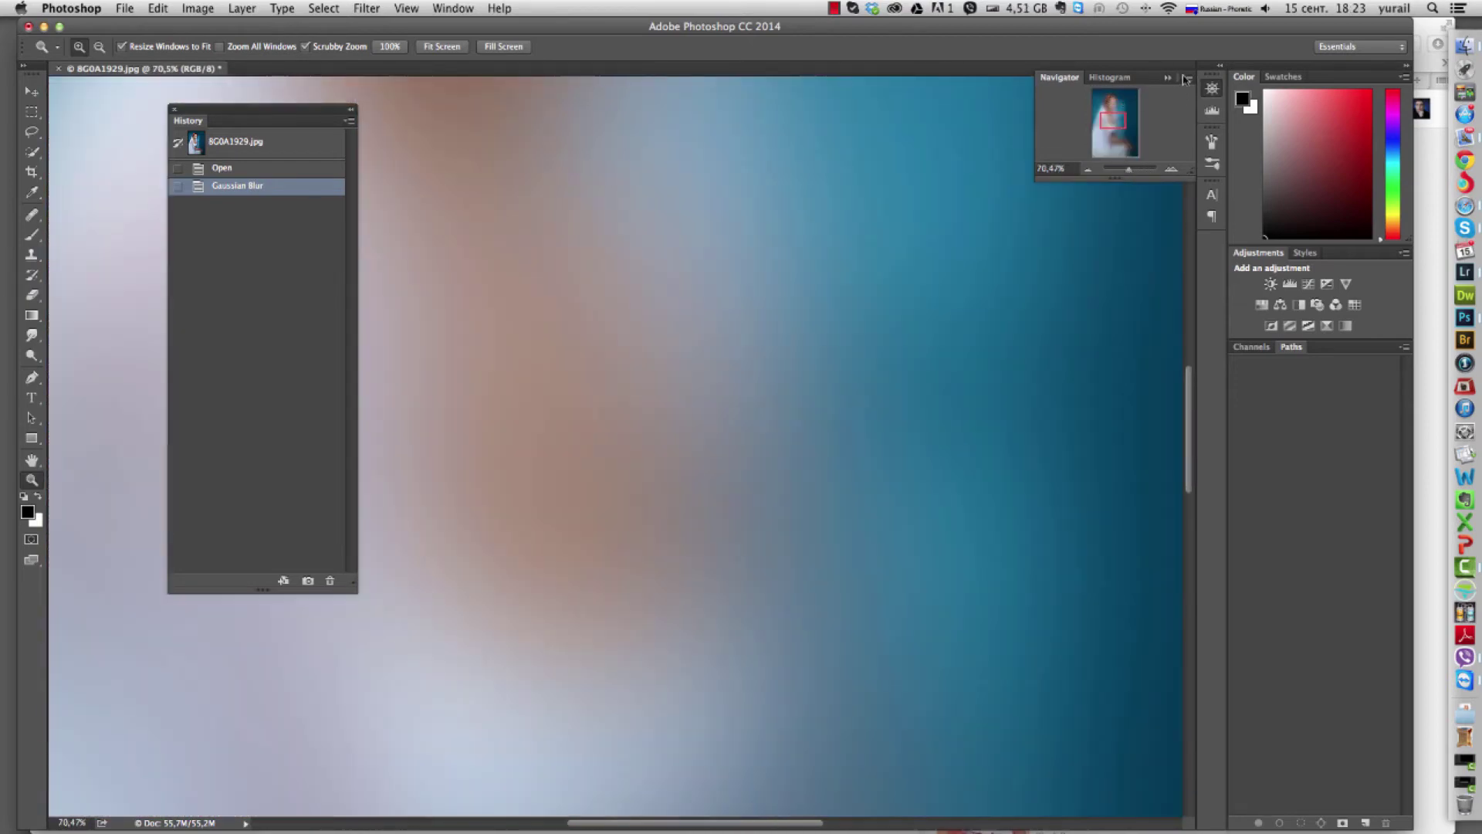
{"action": "left_click", "coordinate": [1167, 77]}
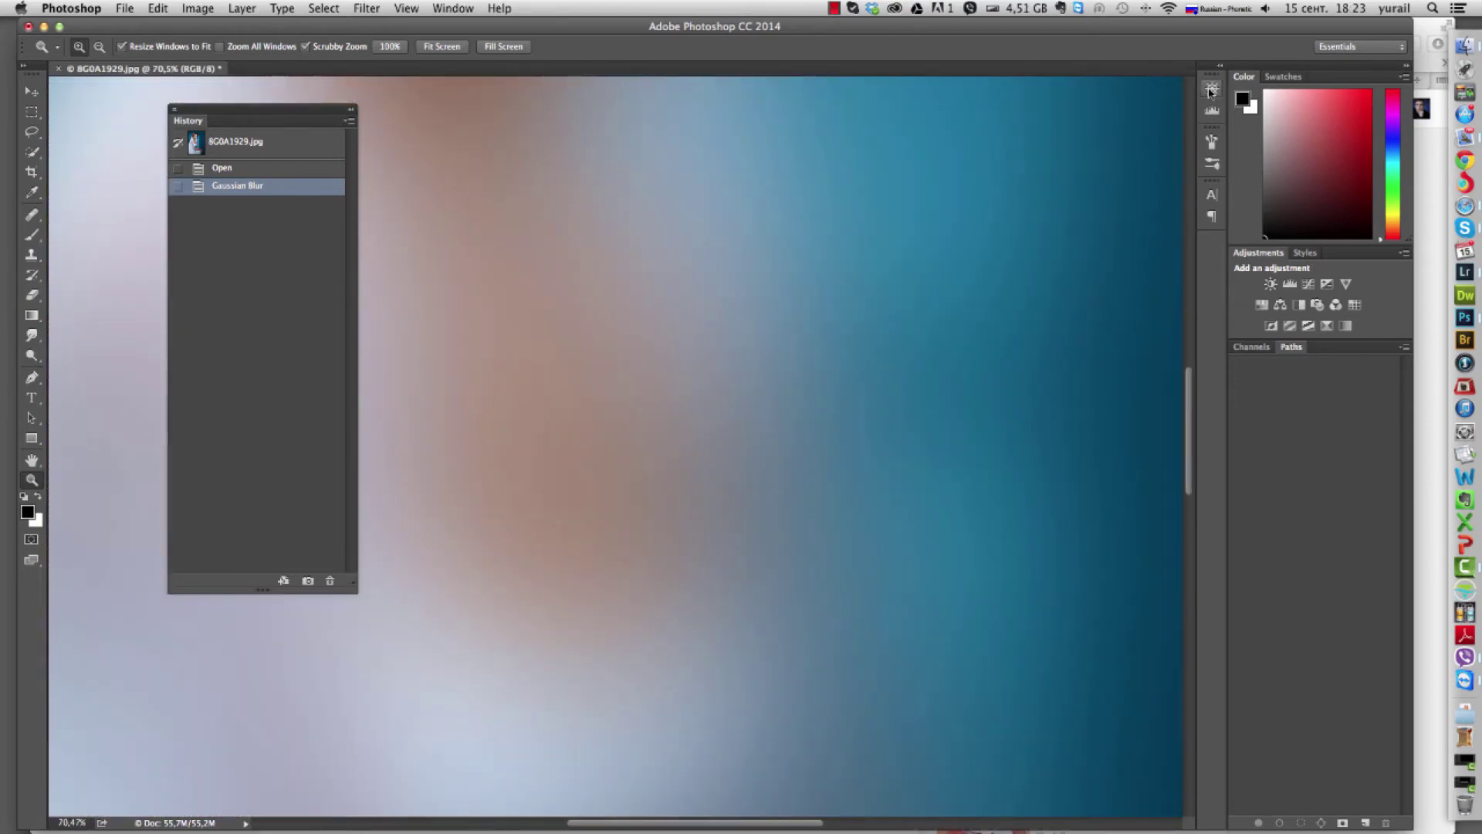
{"action": "left_click", "coordinate": [1211, 87]}
{"action": "left_click", "coordinate": [1211, 88]}
{"action": "left_click_drag", "start_coordinate": [1084, 83], "coordinate": [911, 191]}
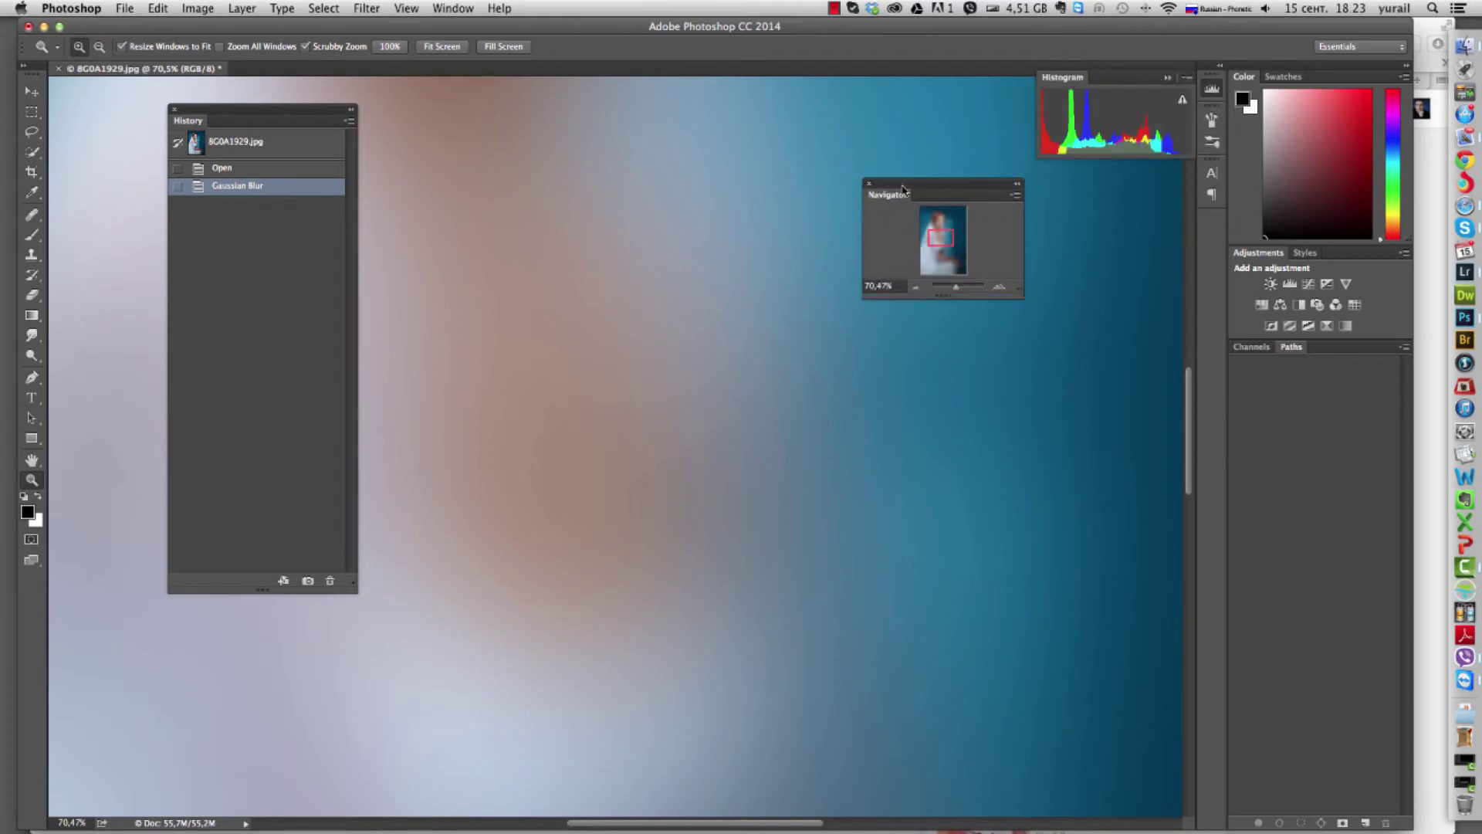
{"action": "left_click", "coordinate": [867, 185]}
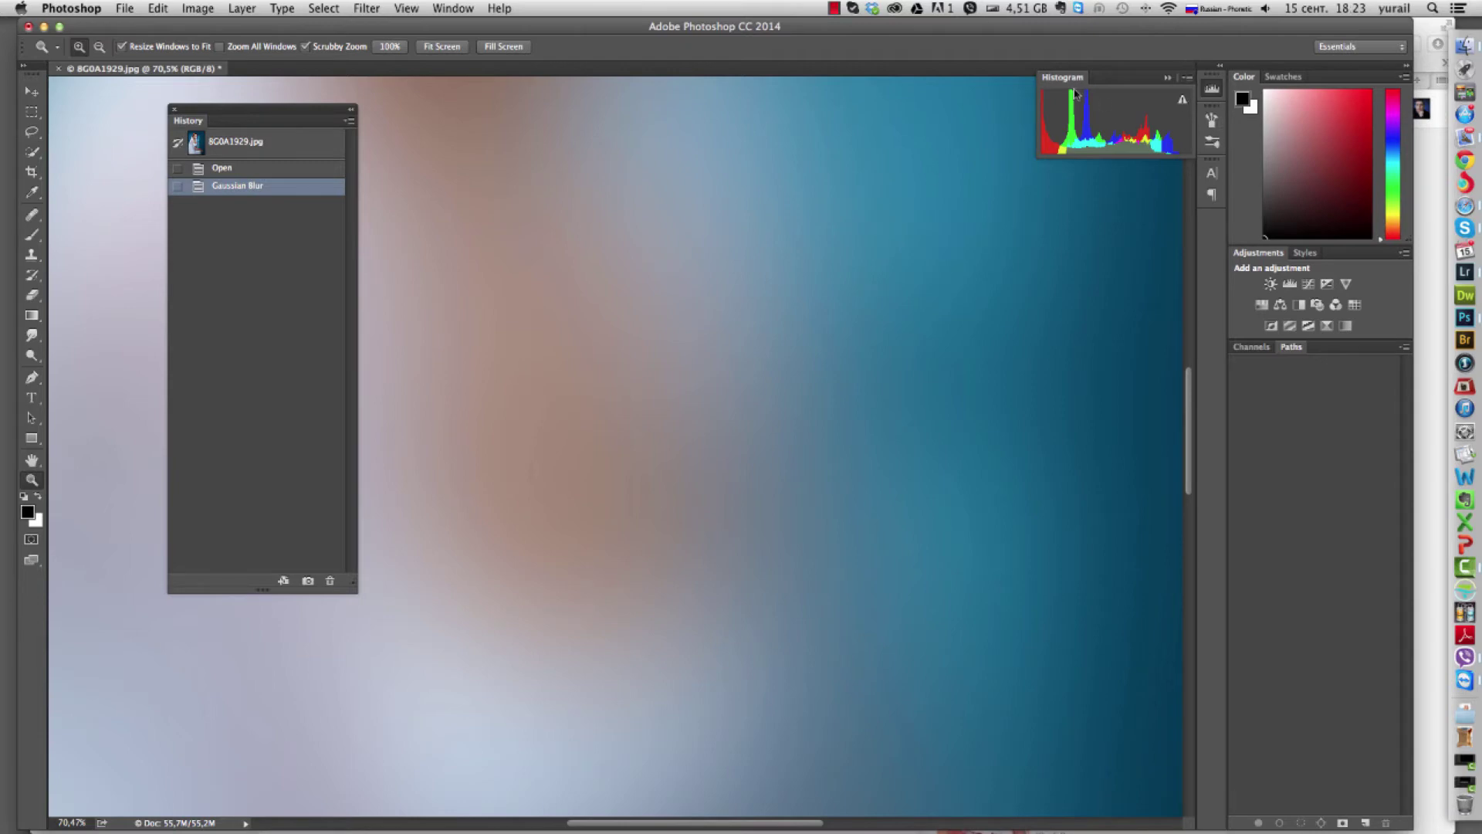
Collapse Histogram to its icon, zoom out to the whole photo, and show the workspace list.
{"action": "left_click", "coordinate": [1167, 77]}
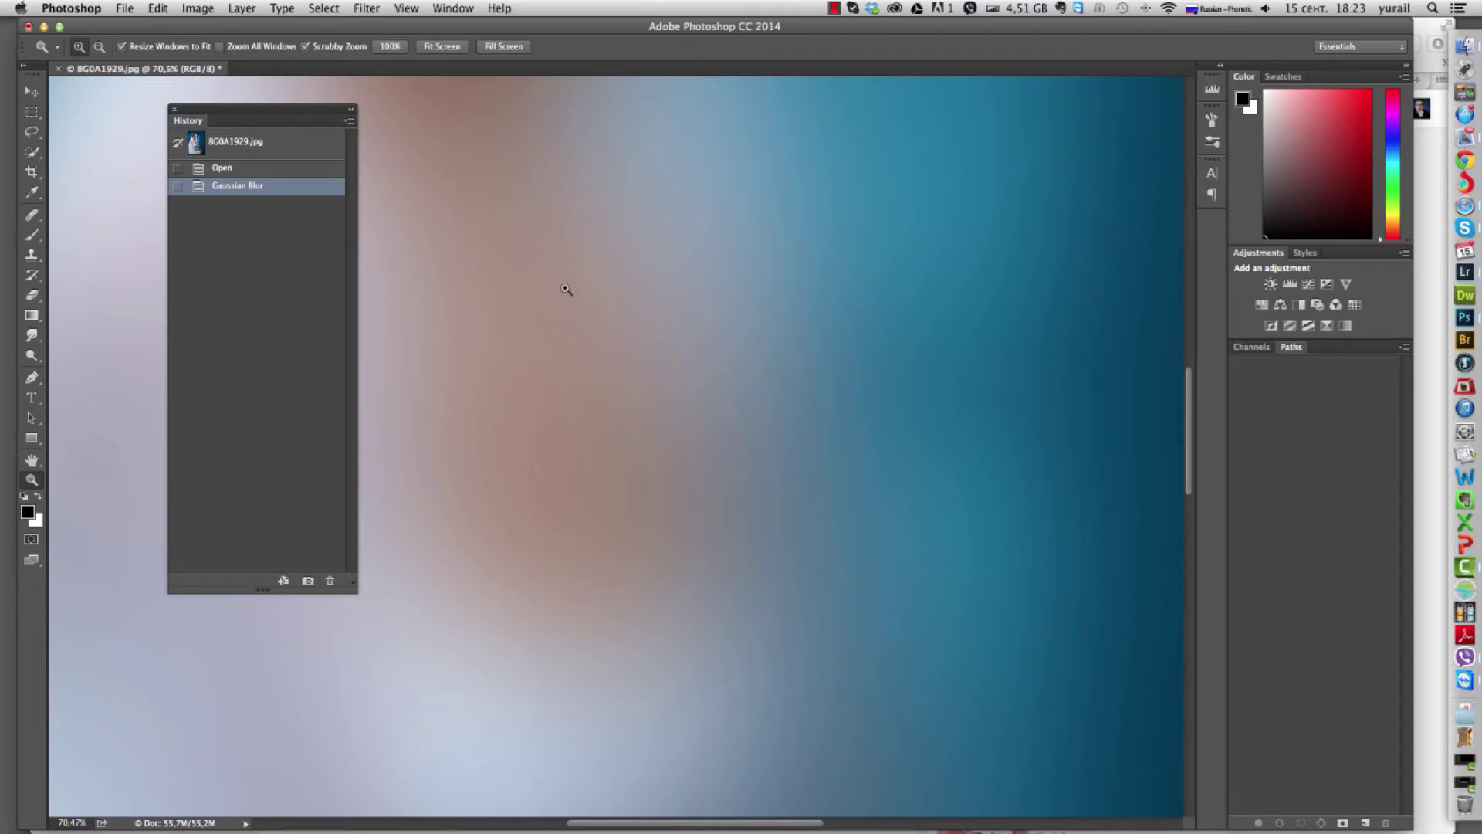
{"action": "mouse_move", "coordinate": [565, 289]}
{"action": "left_mouse_down"}
{"action": "mouse_move", "coordinate": [621, 371]}
{"action": "mouse_move", "coordinate": [663, 377]}
{"action": "left_mouse_up"}
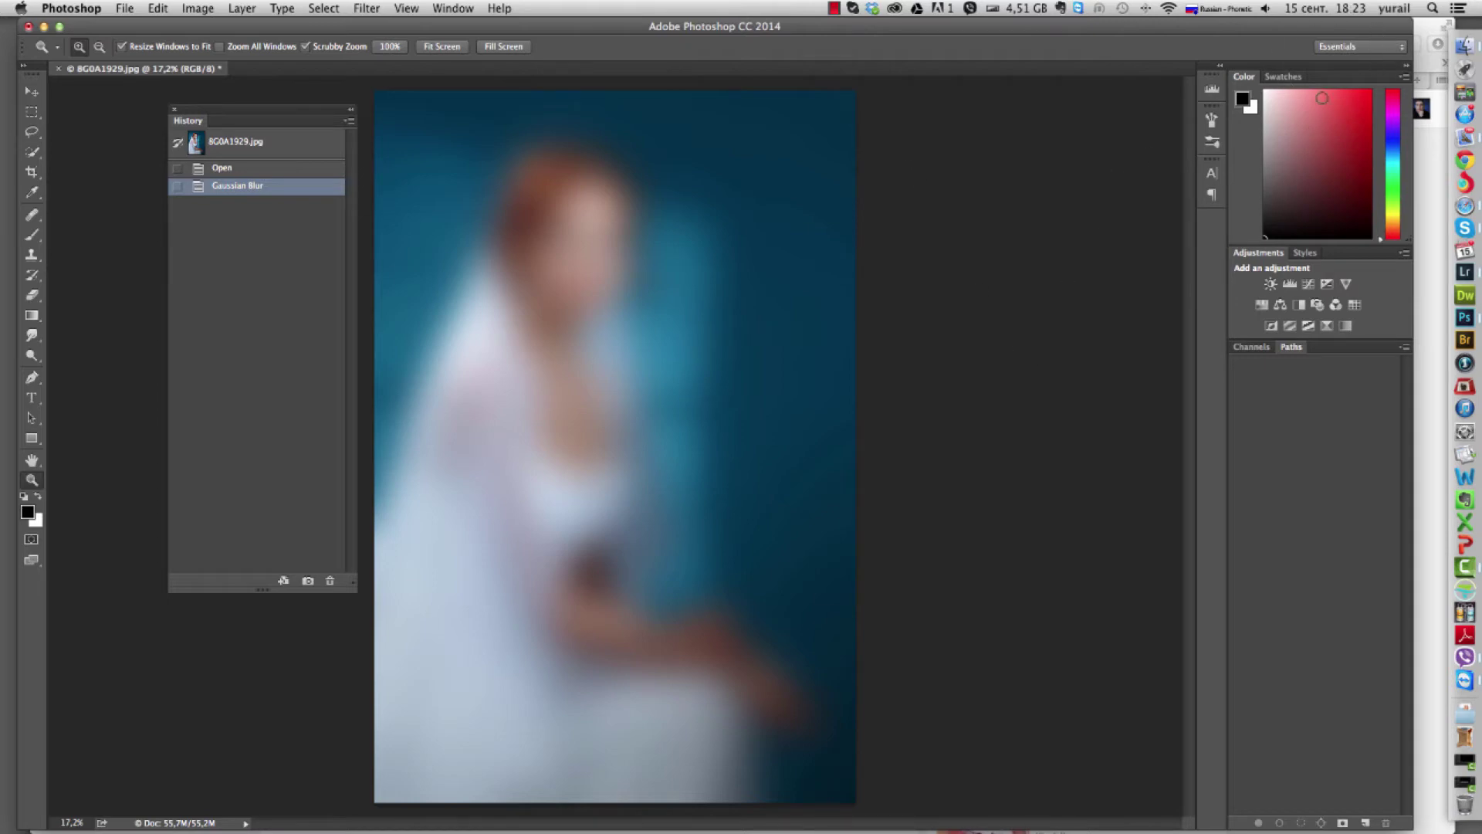
{"action": "left_click", "coordinate": [1387, 51]}
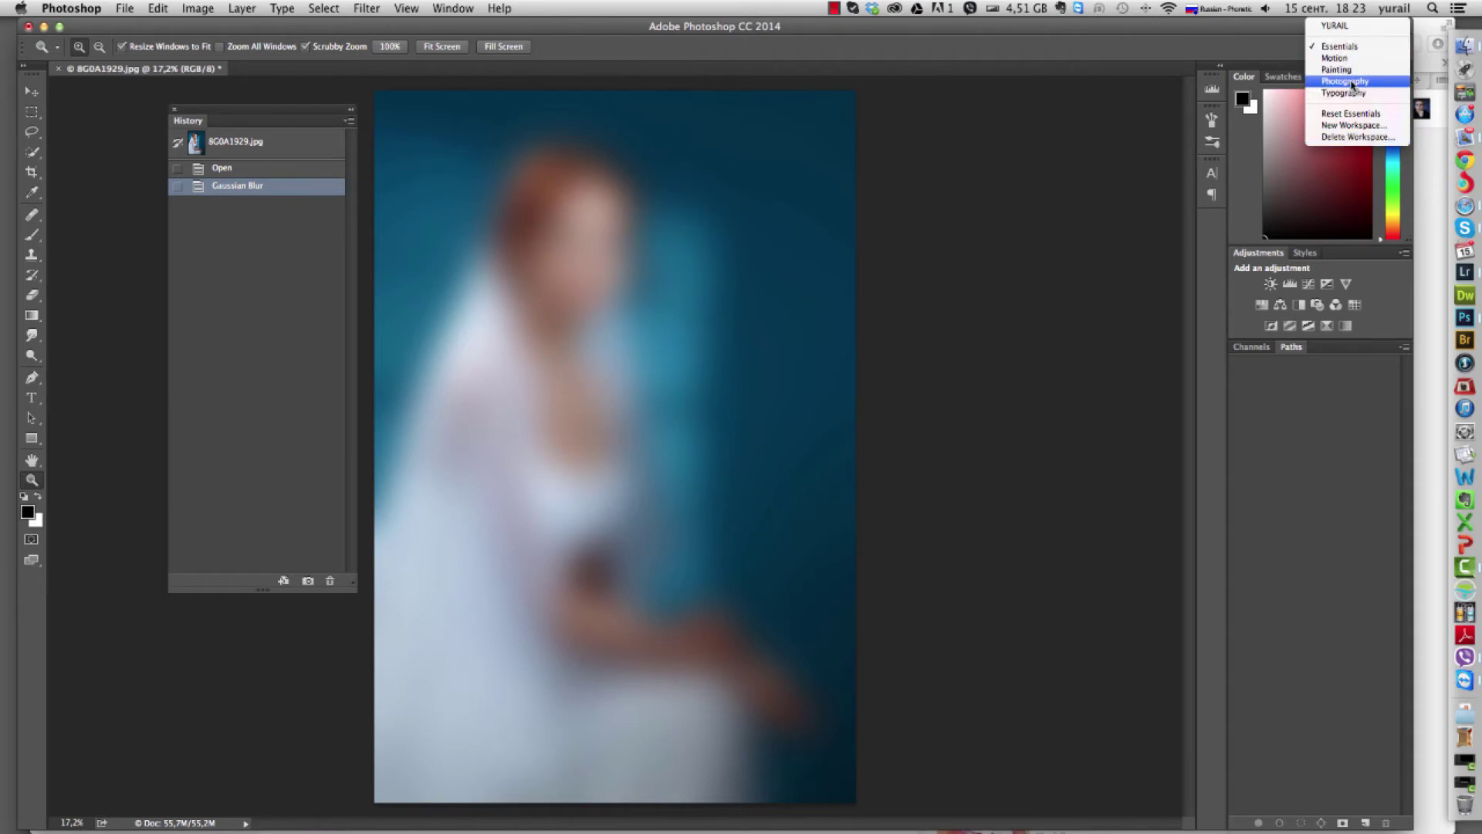
Switch to the Photography workspace and preview the Channels, Layers, Navigator and Histogram tabs.
{"action": "left_click", "coordinate": [1353, 83]}
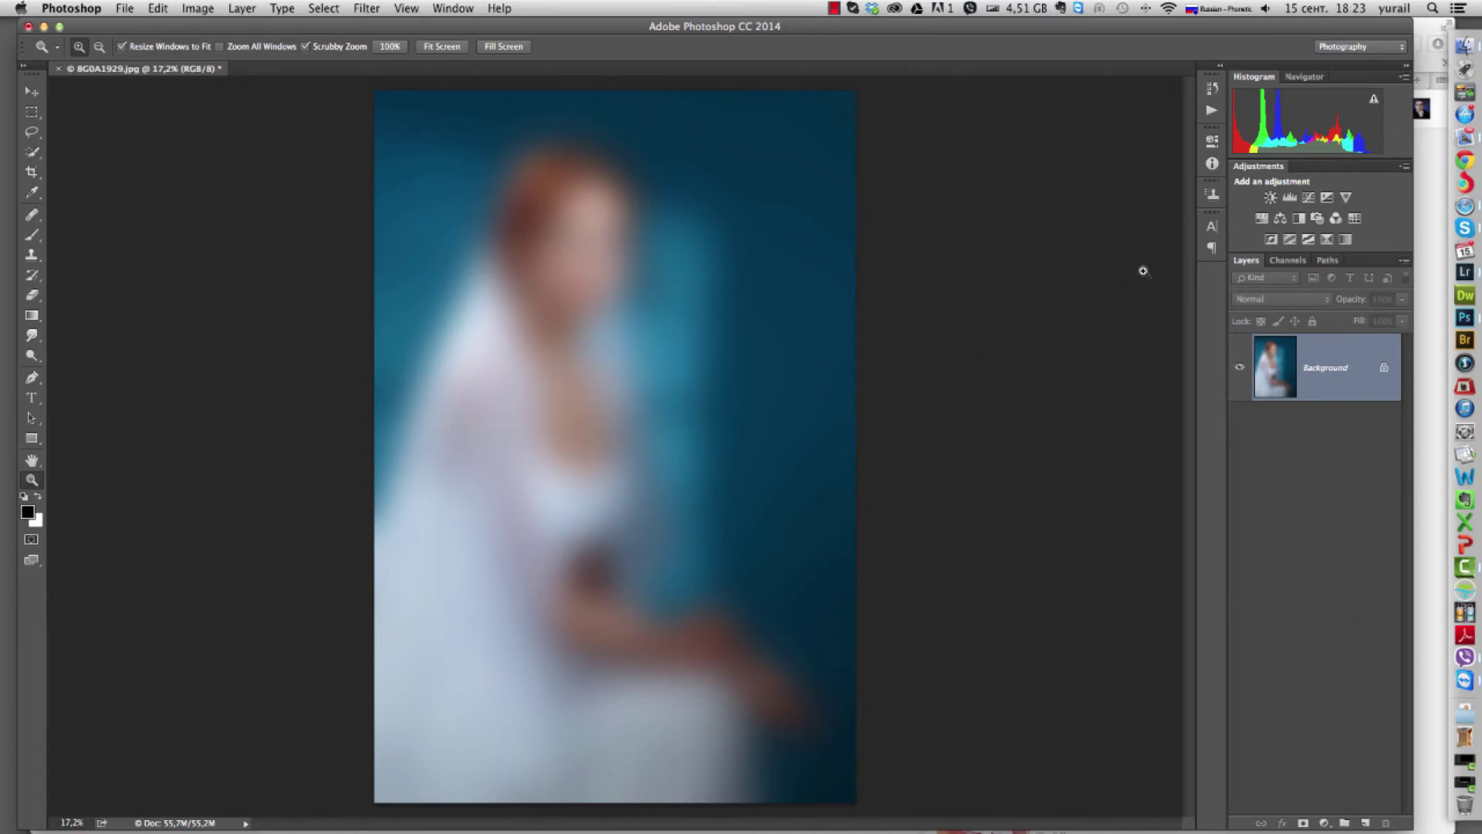
{"action": "left_click", "coordinate": [1288, 261]}
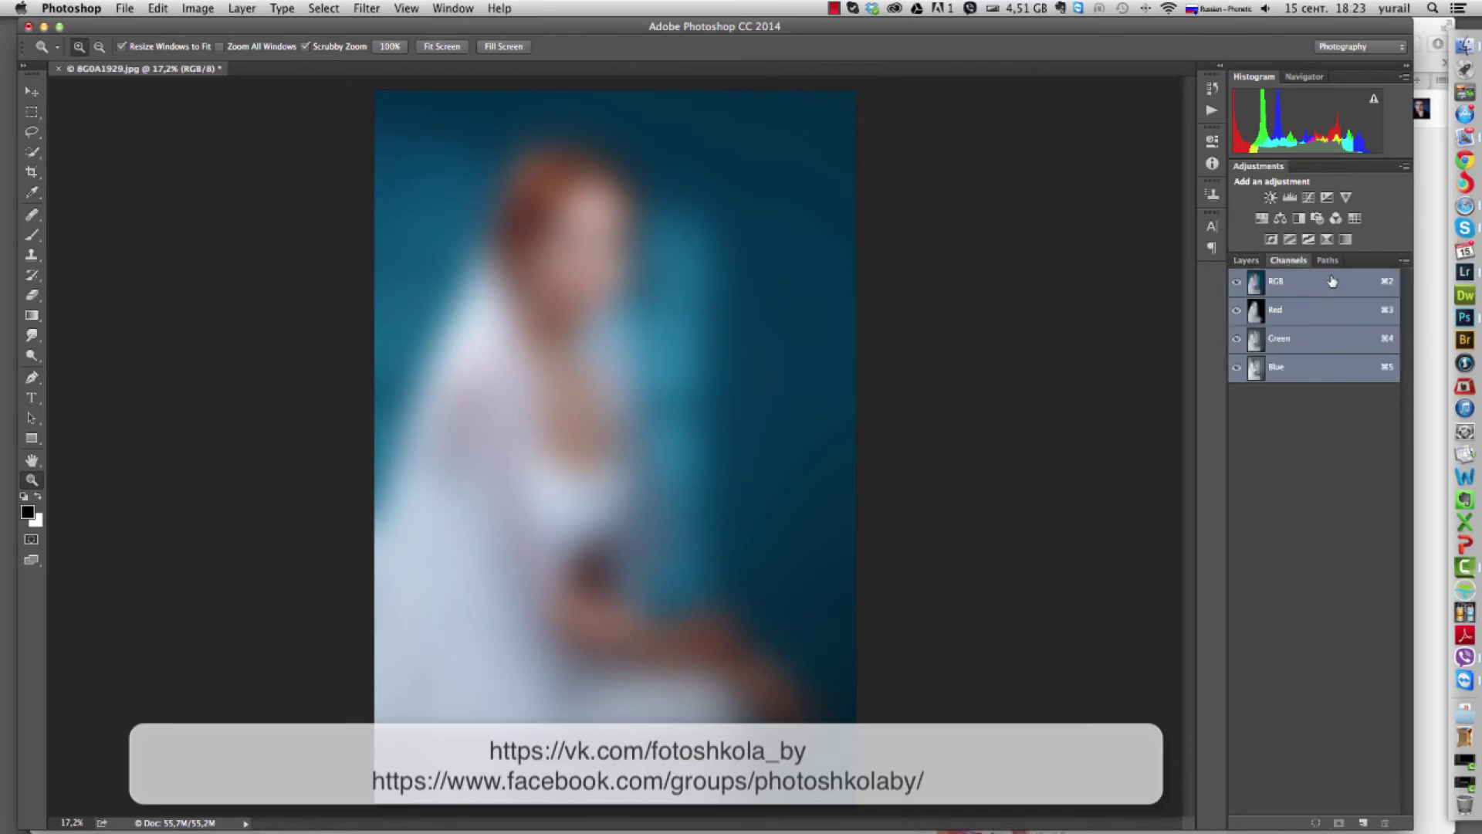
{"action": "left_click", "coordinate": [1254, 262]}
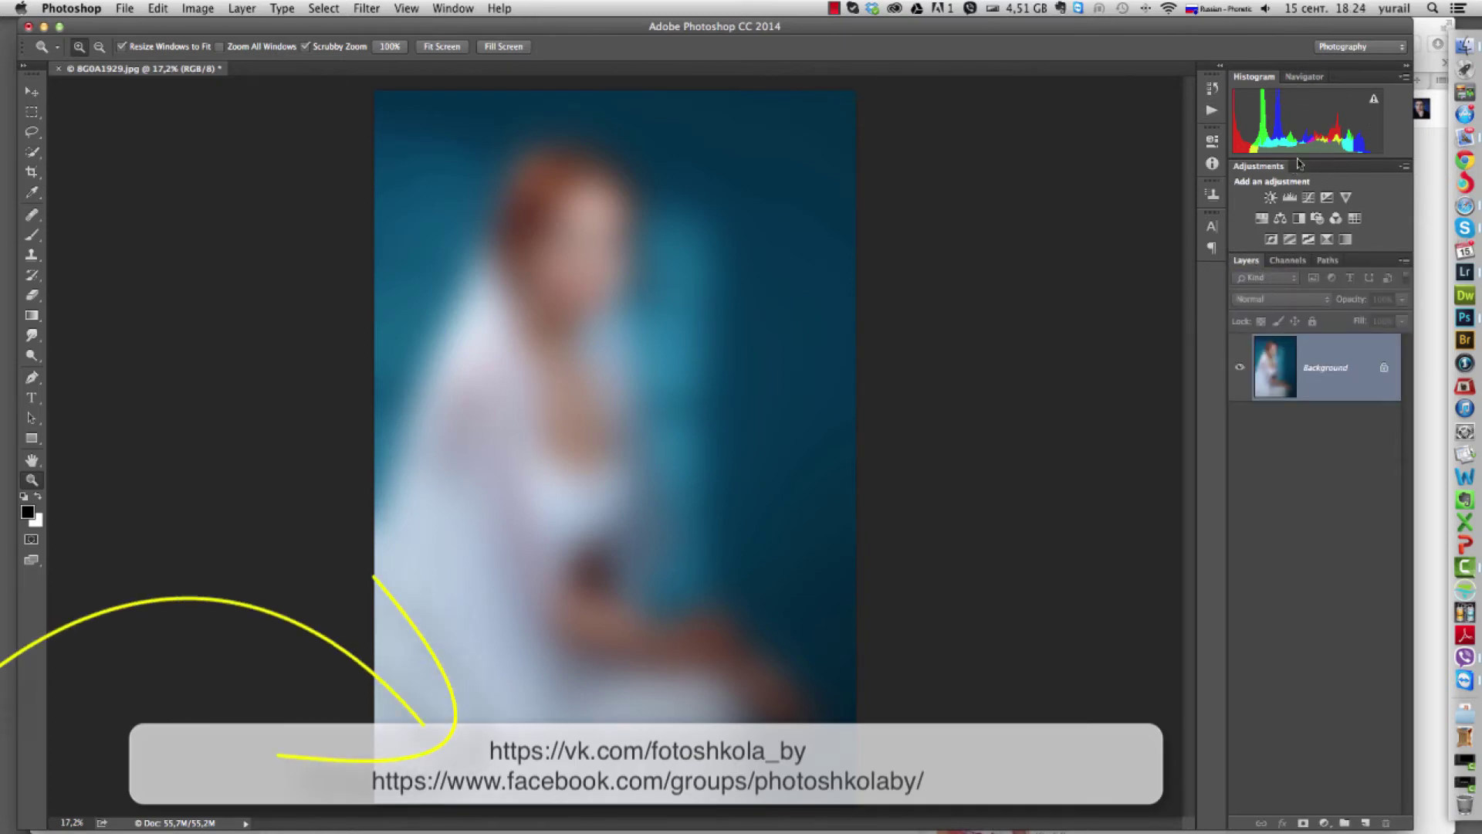
{"action": "left_click", "coordinate": [1304, 77]}
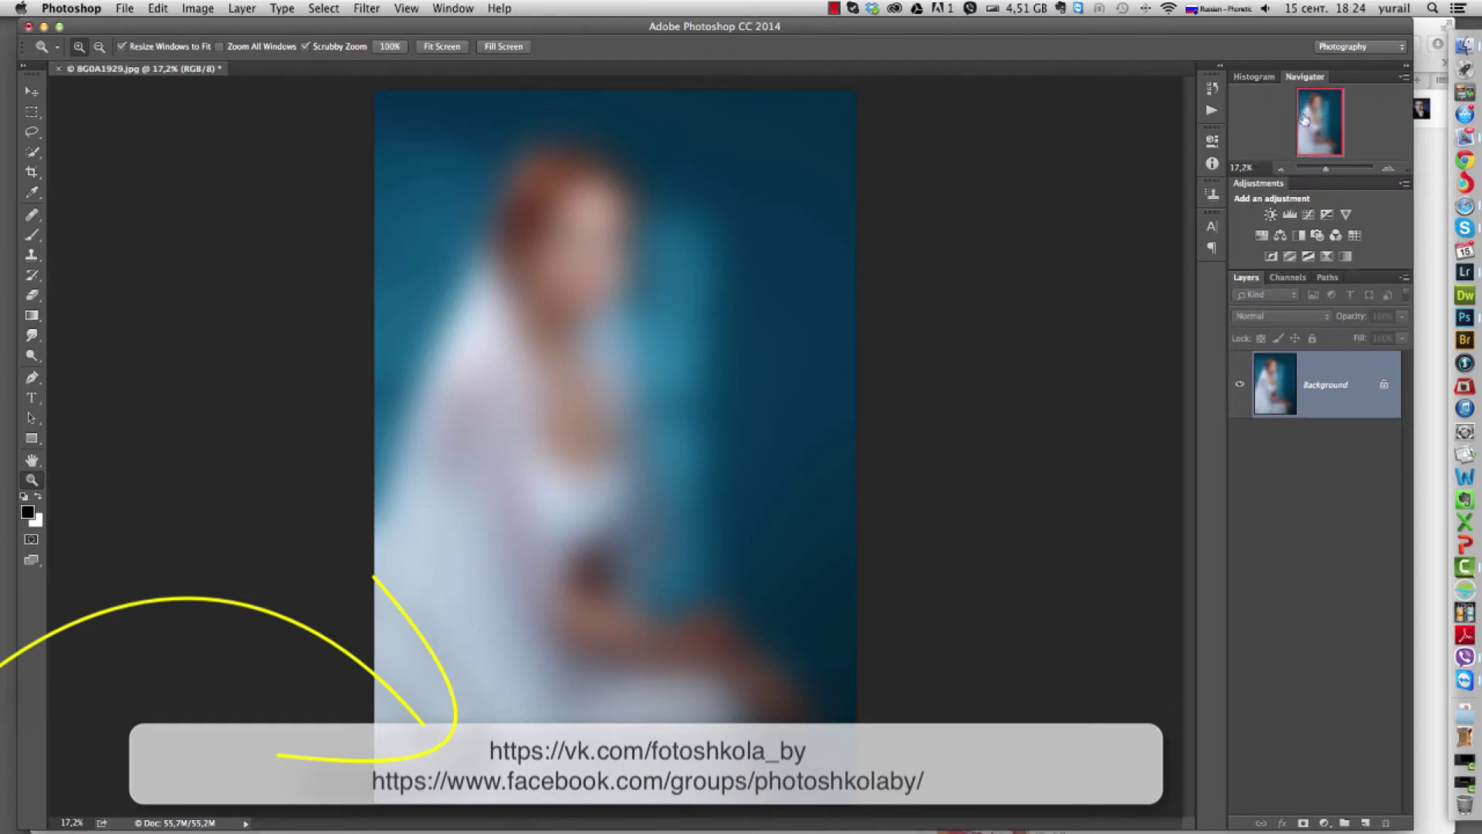
{"action": "left_click", "coordinate": [1254, 77]}
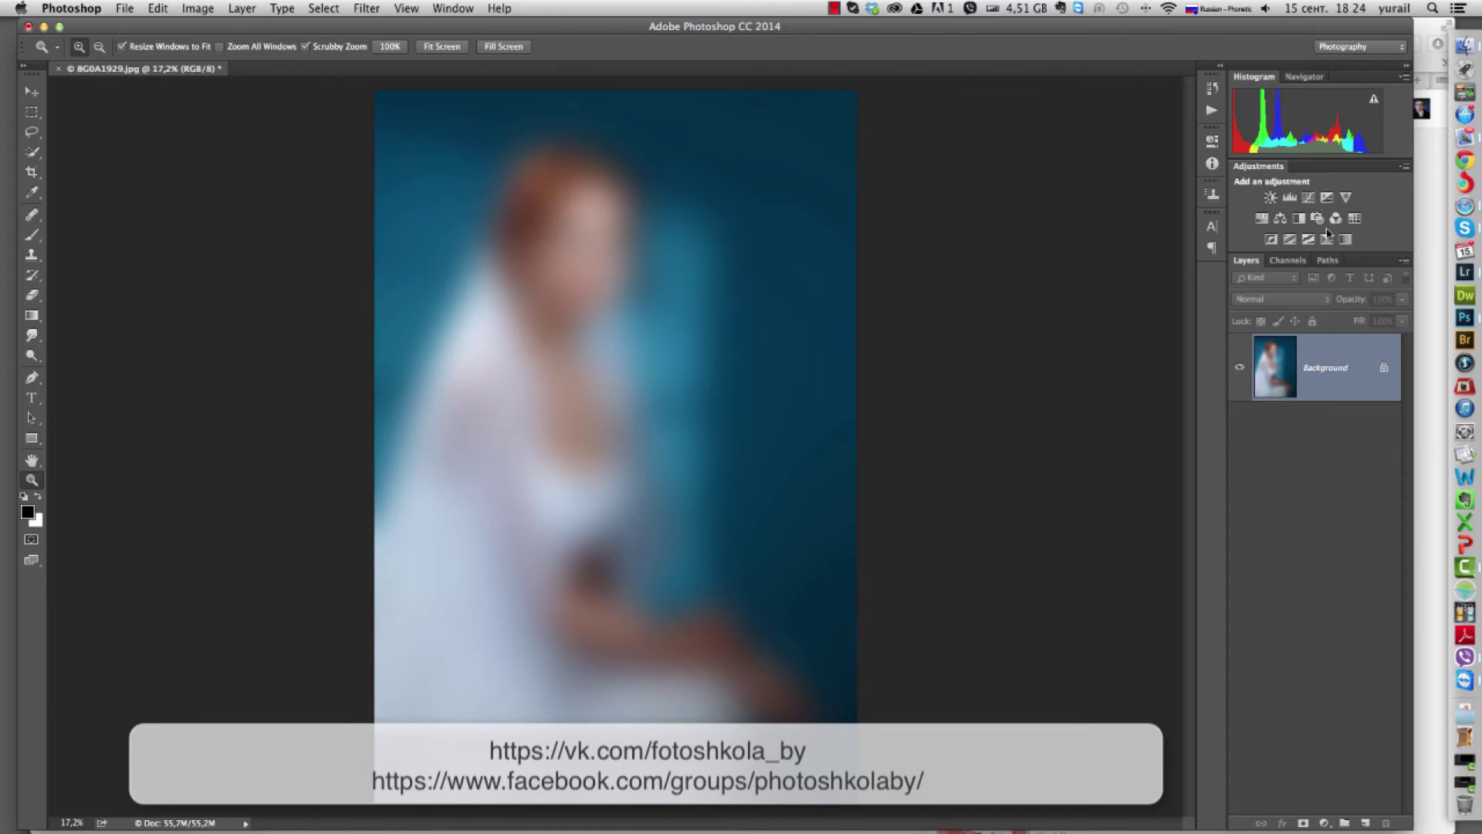
Tear the Actions tab out of the Actions/History group and close it, then collapse History to an icon.
{"action": "left_click", "coordinate": [1212, 230]}
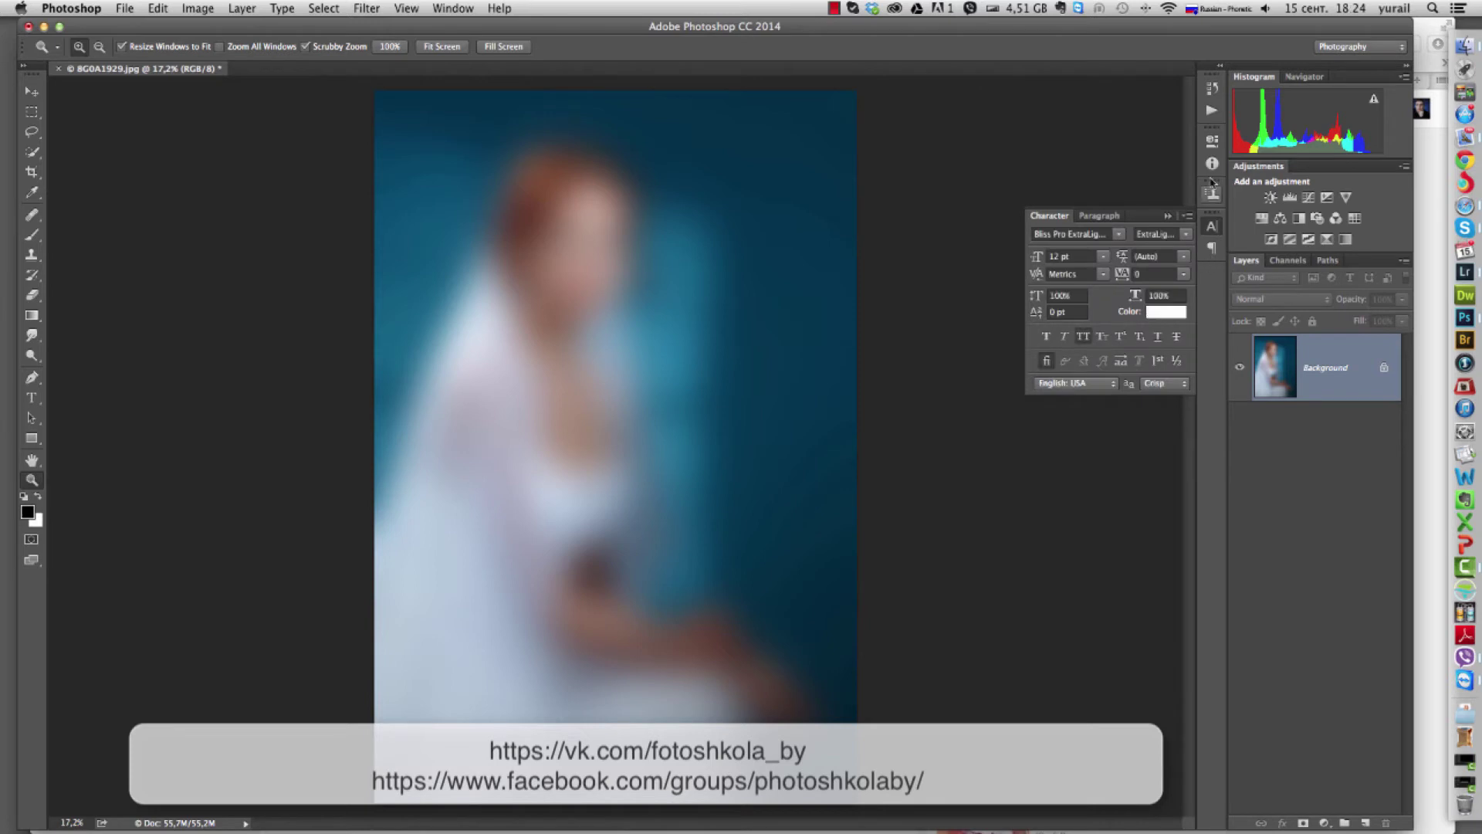
{"action": "left_click", "coordinate": [1212, 110]}
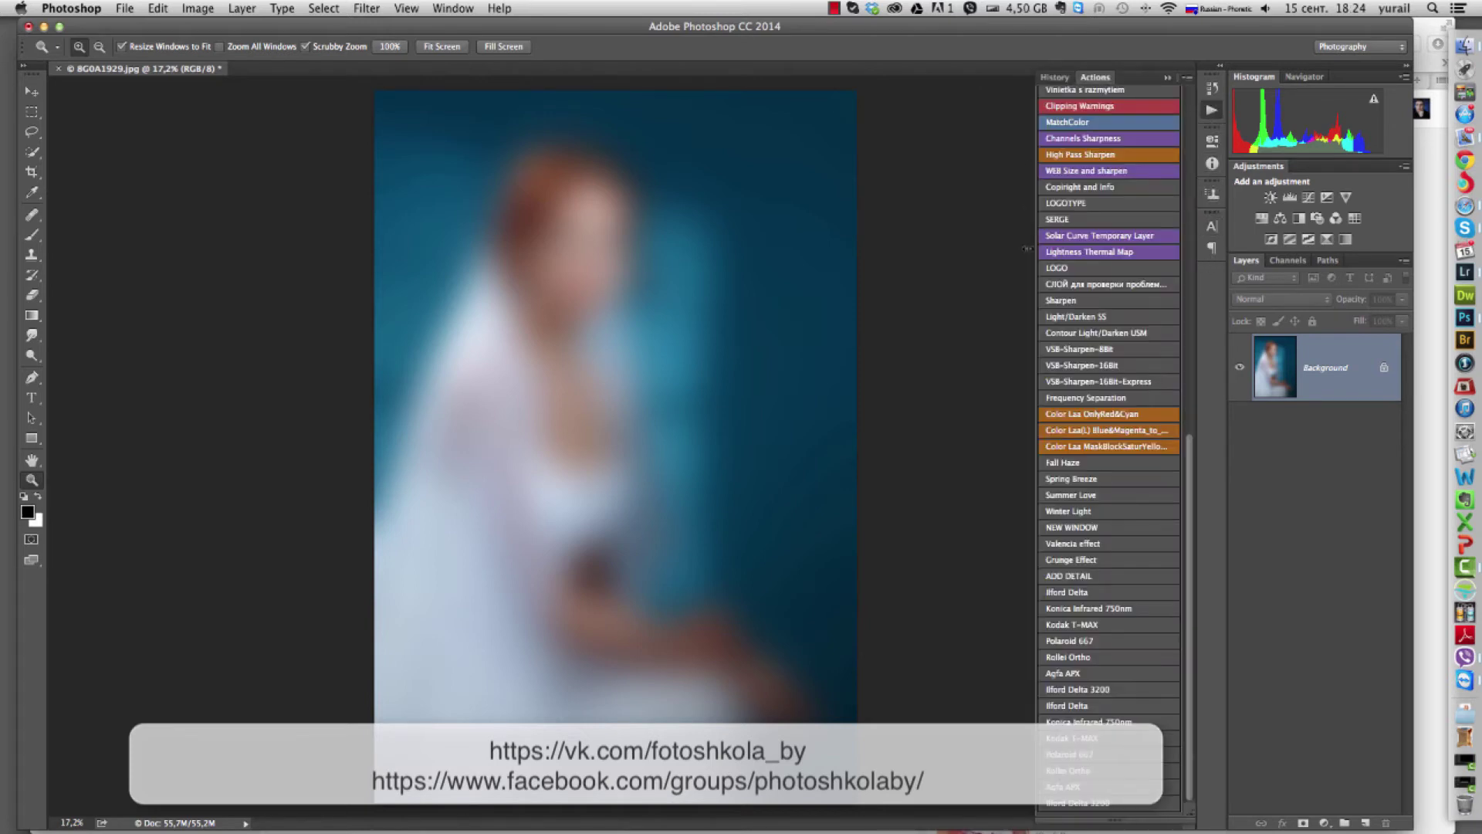
{"action": "left_click", "coordinate": [1212, 88]}
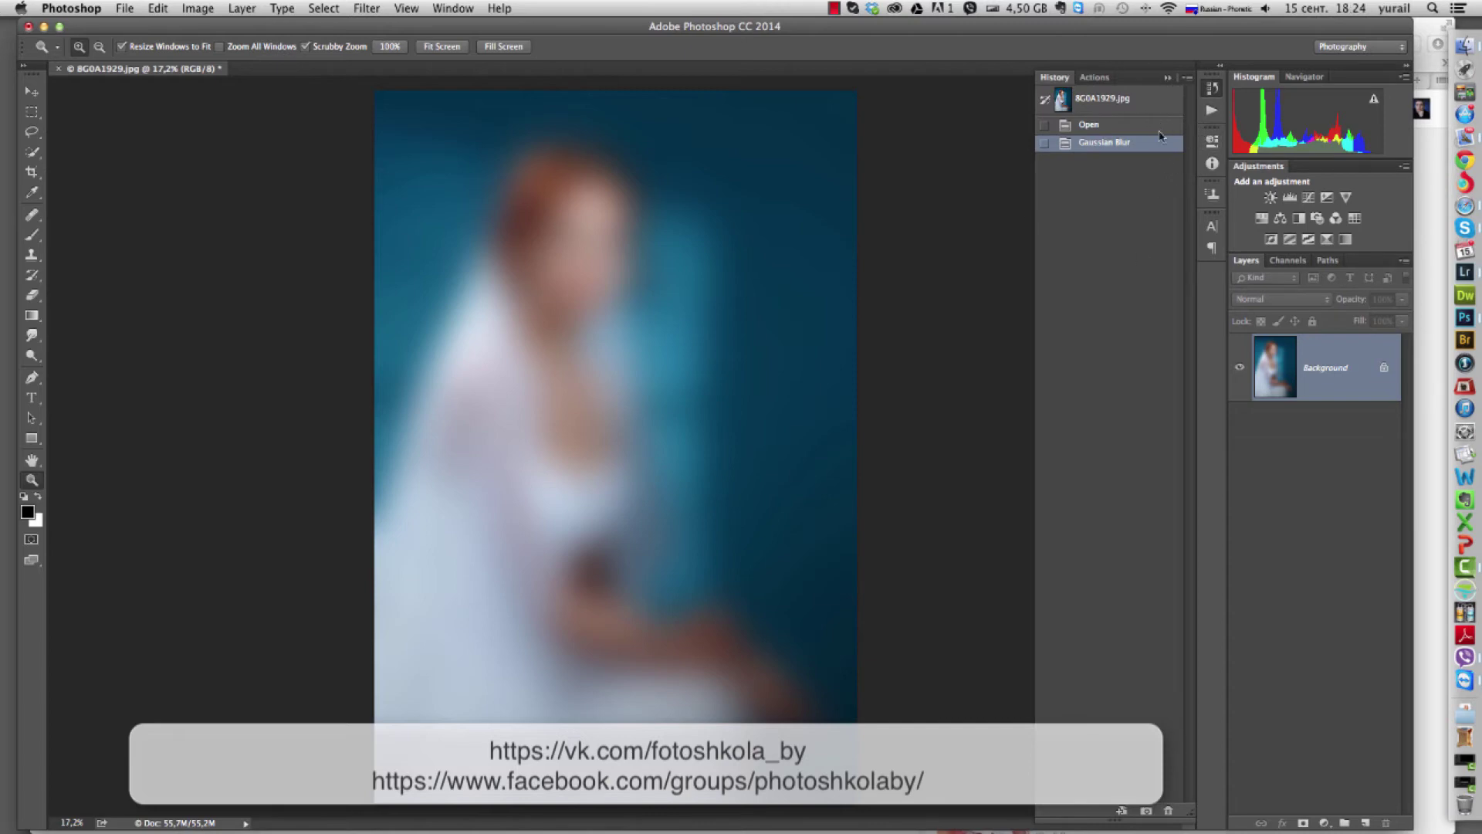
{"action": "left_click", "coordinate": [1212, 110]}
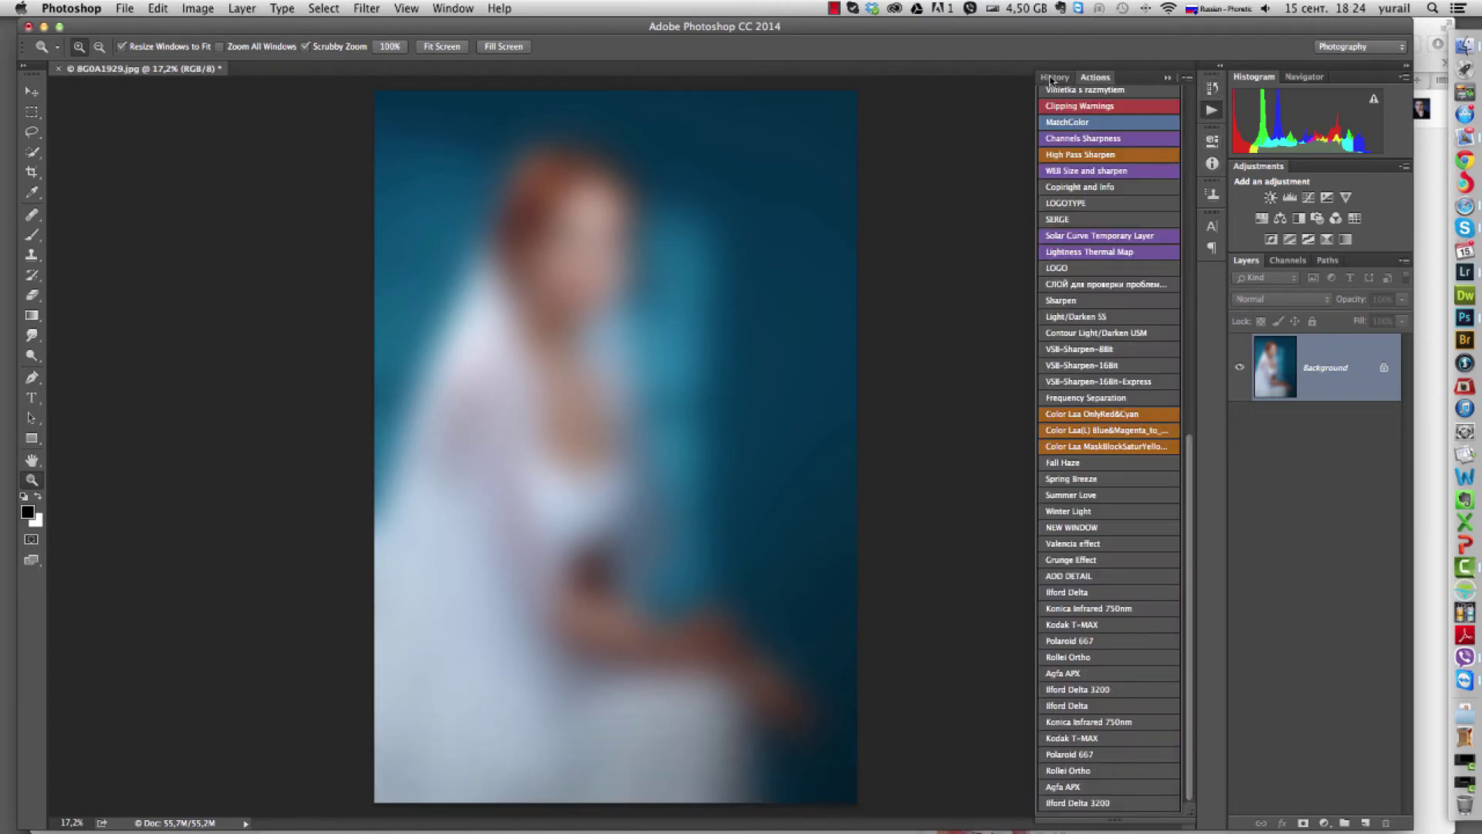
{"action": "left_click_drag", "start_coordinate": [1101, 84], "coordinate": [990, 132]}
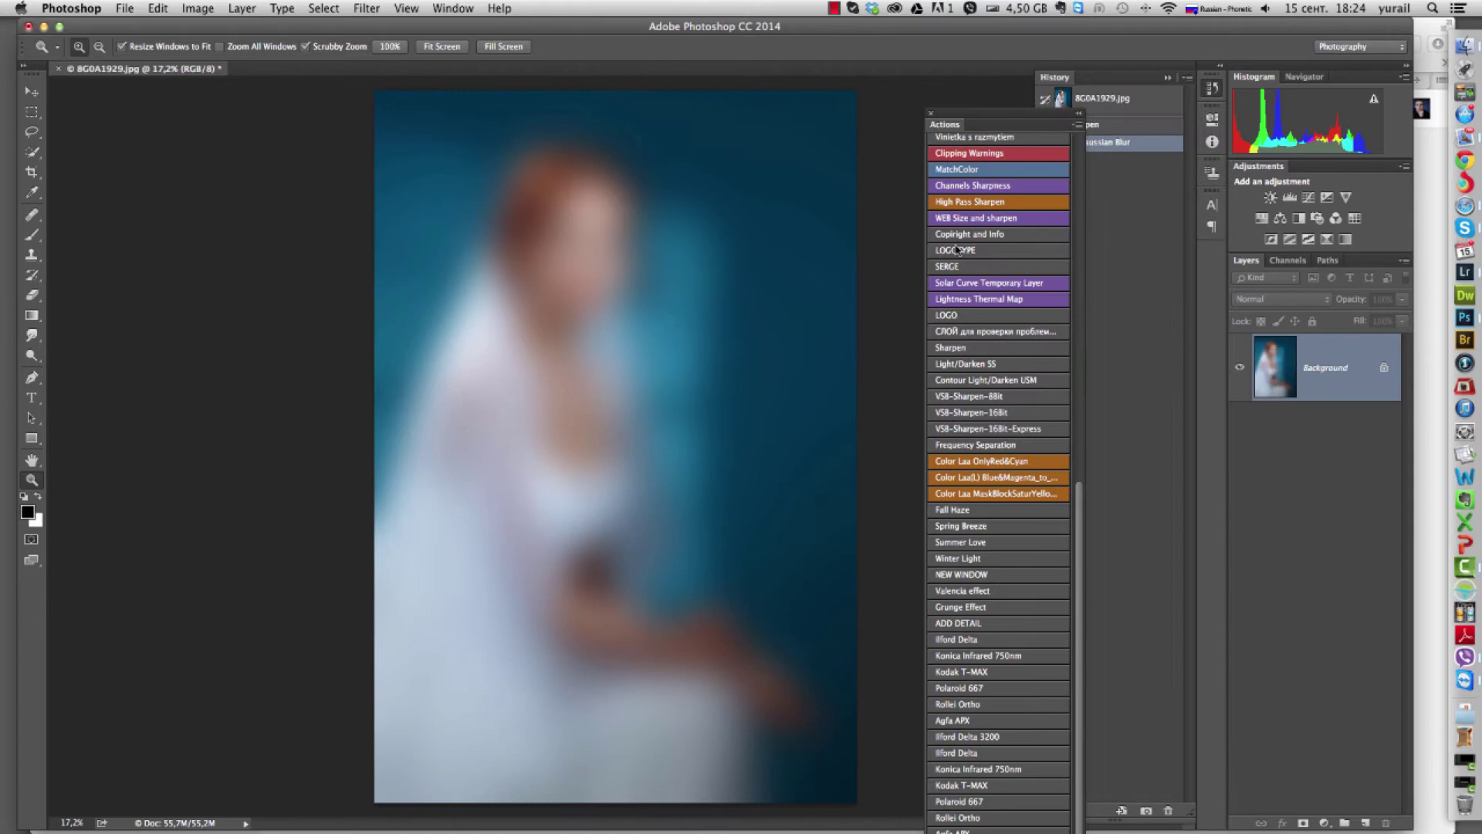
{"action": "left_click", "coordinate": [931, 113]}
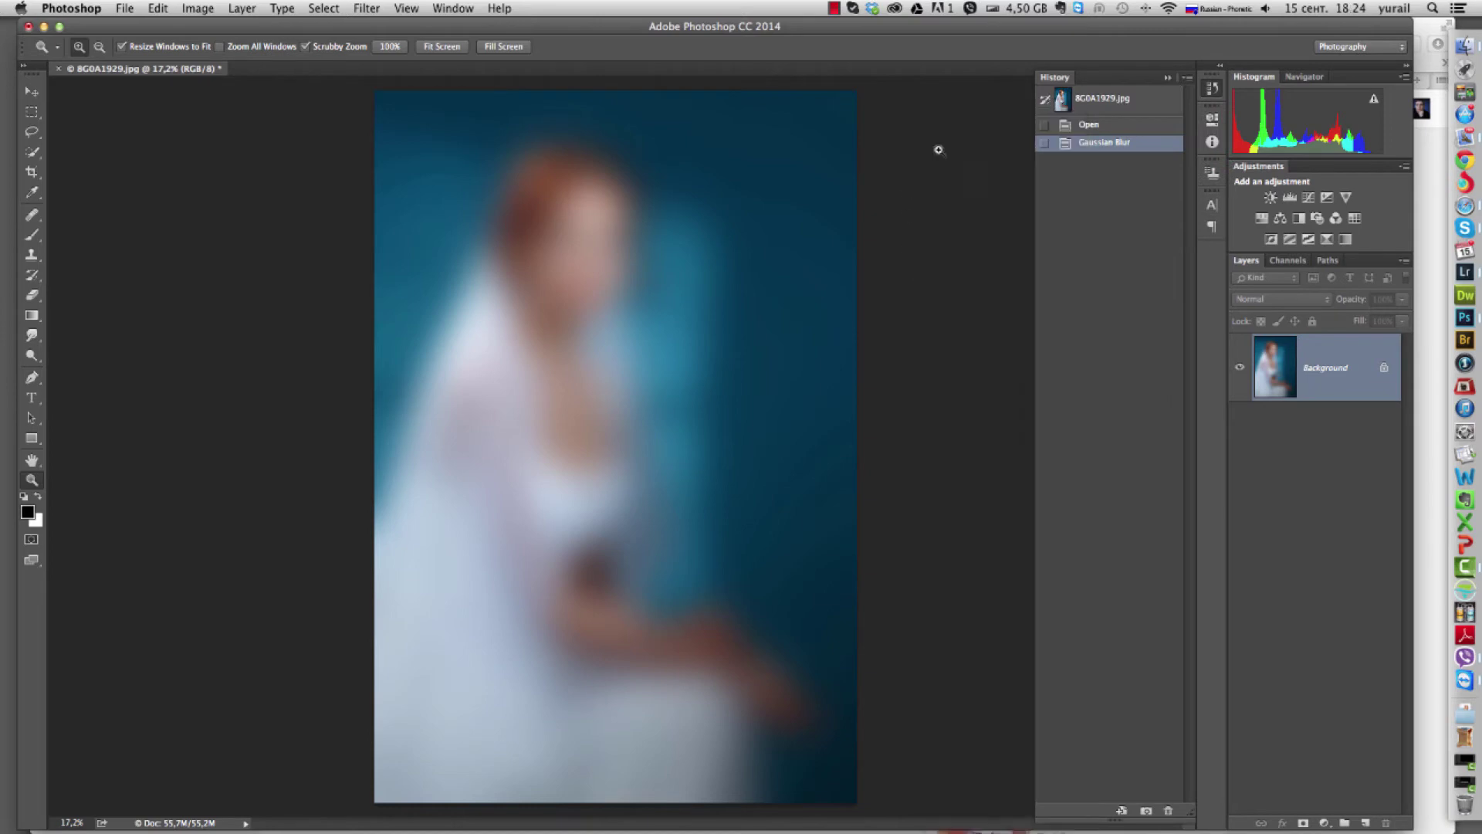
{"action": "left_click", "coordinate": [1167, 80]}
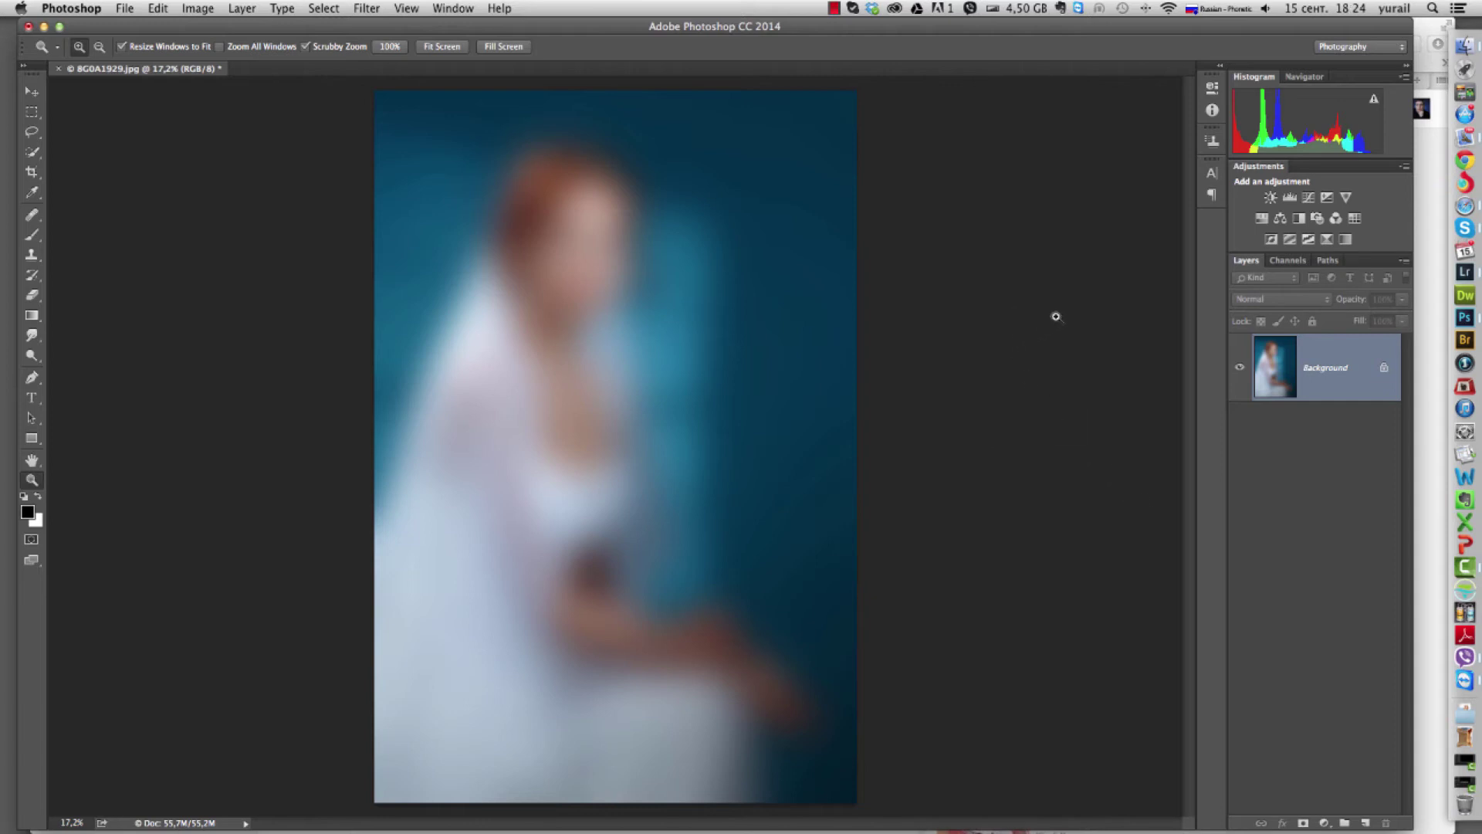
Restore the Actions and History panels, then collapse History and dock it with the icons.
{"action": "left_click", "coordinate": [461, 9]}
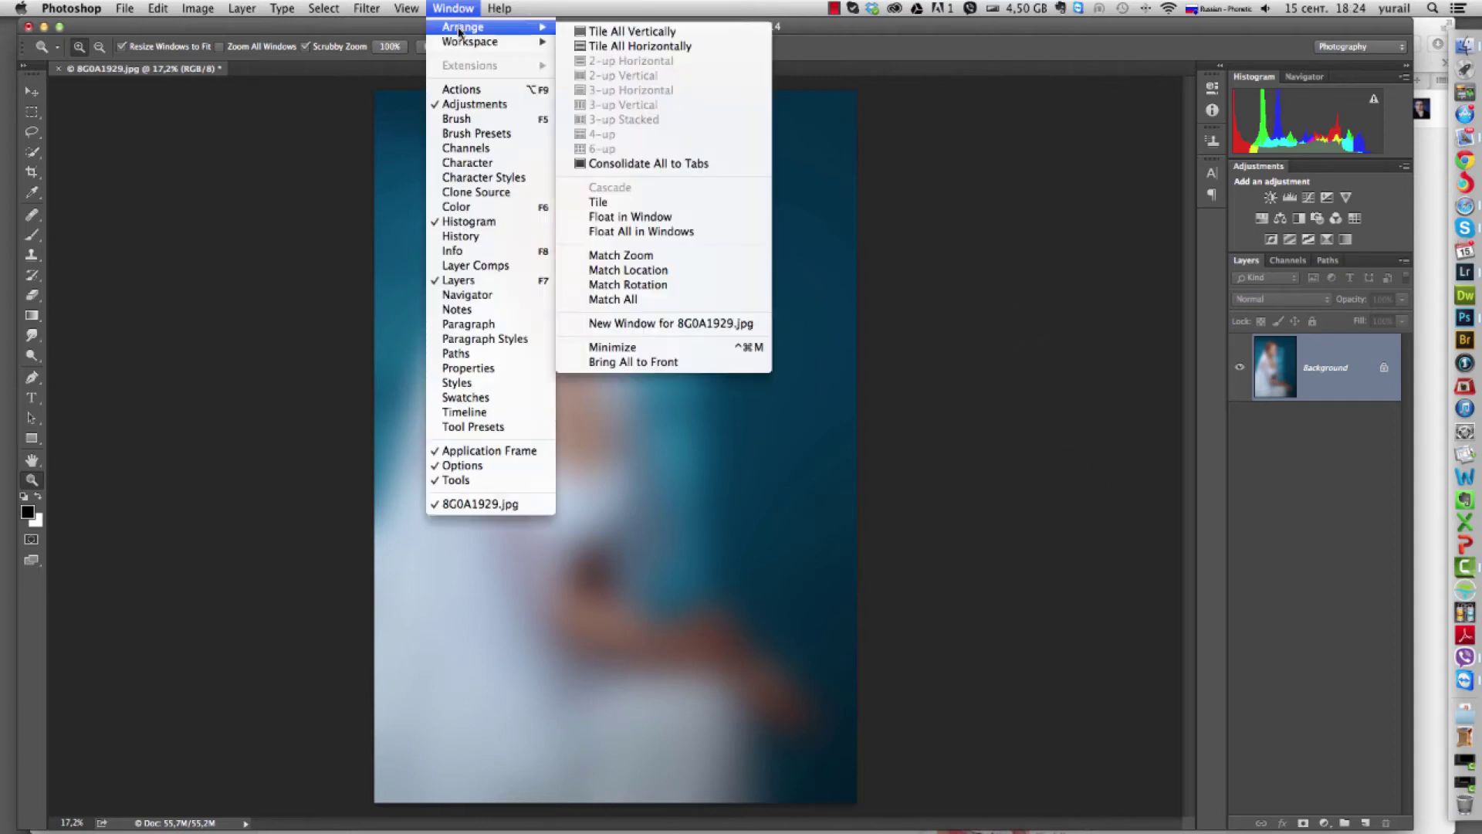
{"action": "left_click", "coordinate": [471, 91]}
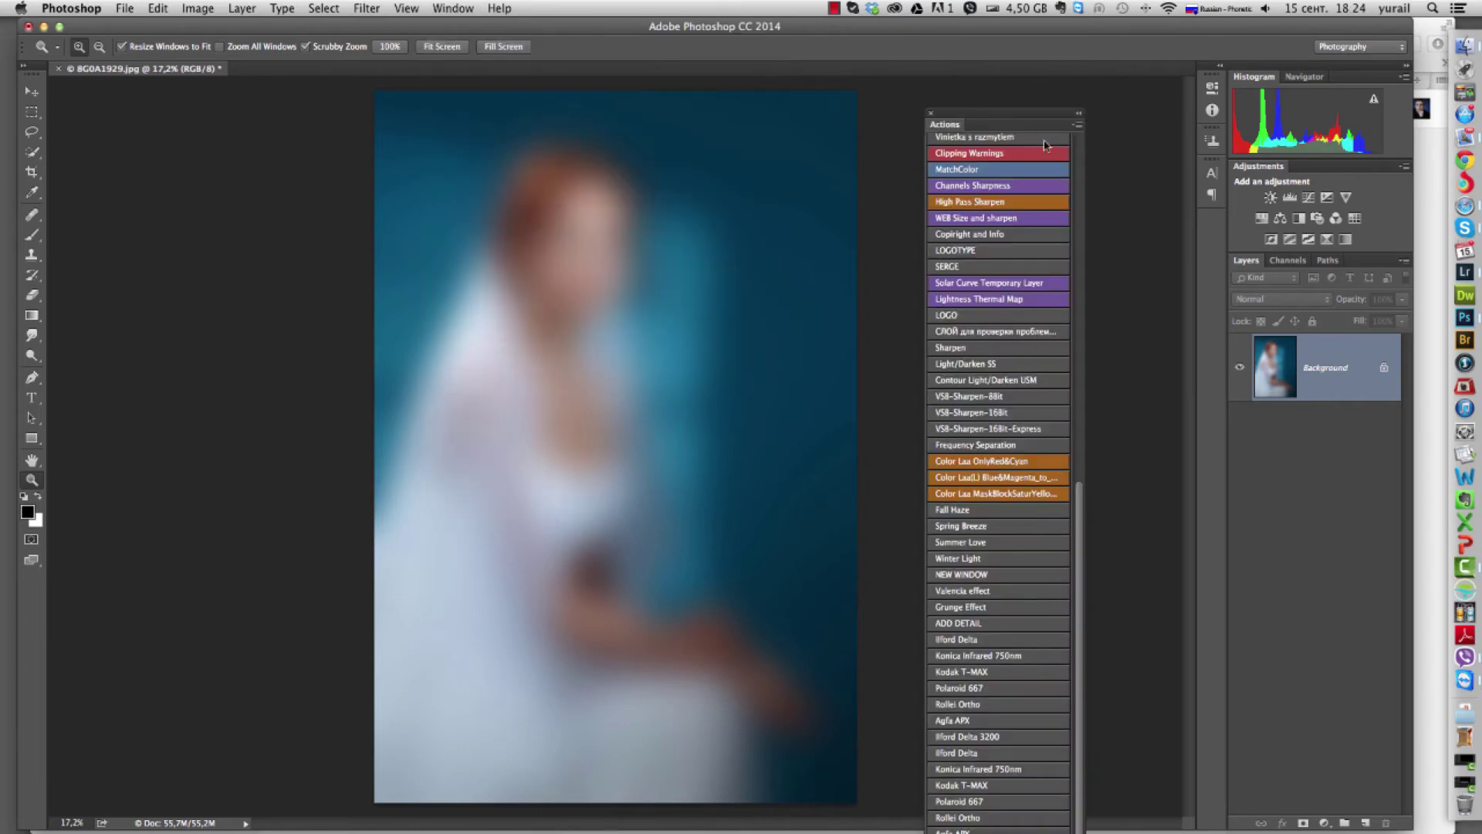
{"action": "mouse_move", "coordinate": [1014, 116]}
{"action": "left_mouse_down"}
{"action": "mouse_move", "coordinate": [1166, 151]}
{"action": "mouse_move", "coordinate": [1204, 212]}
{"action": "left_mouse_up"}
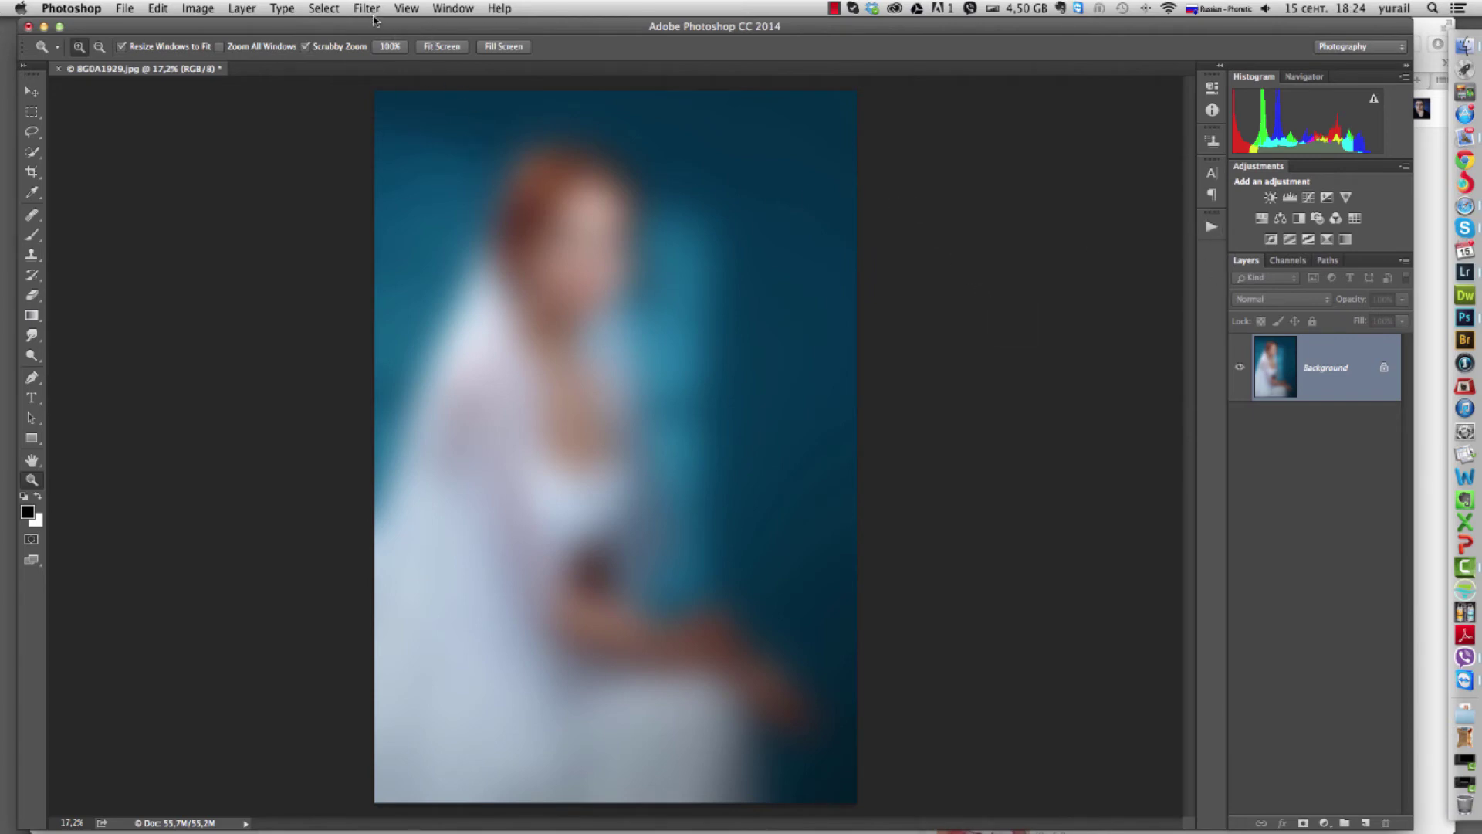
{"action": "left_click", "coordinate": [451, 8]}
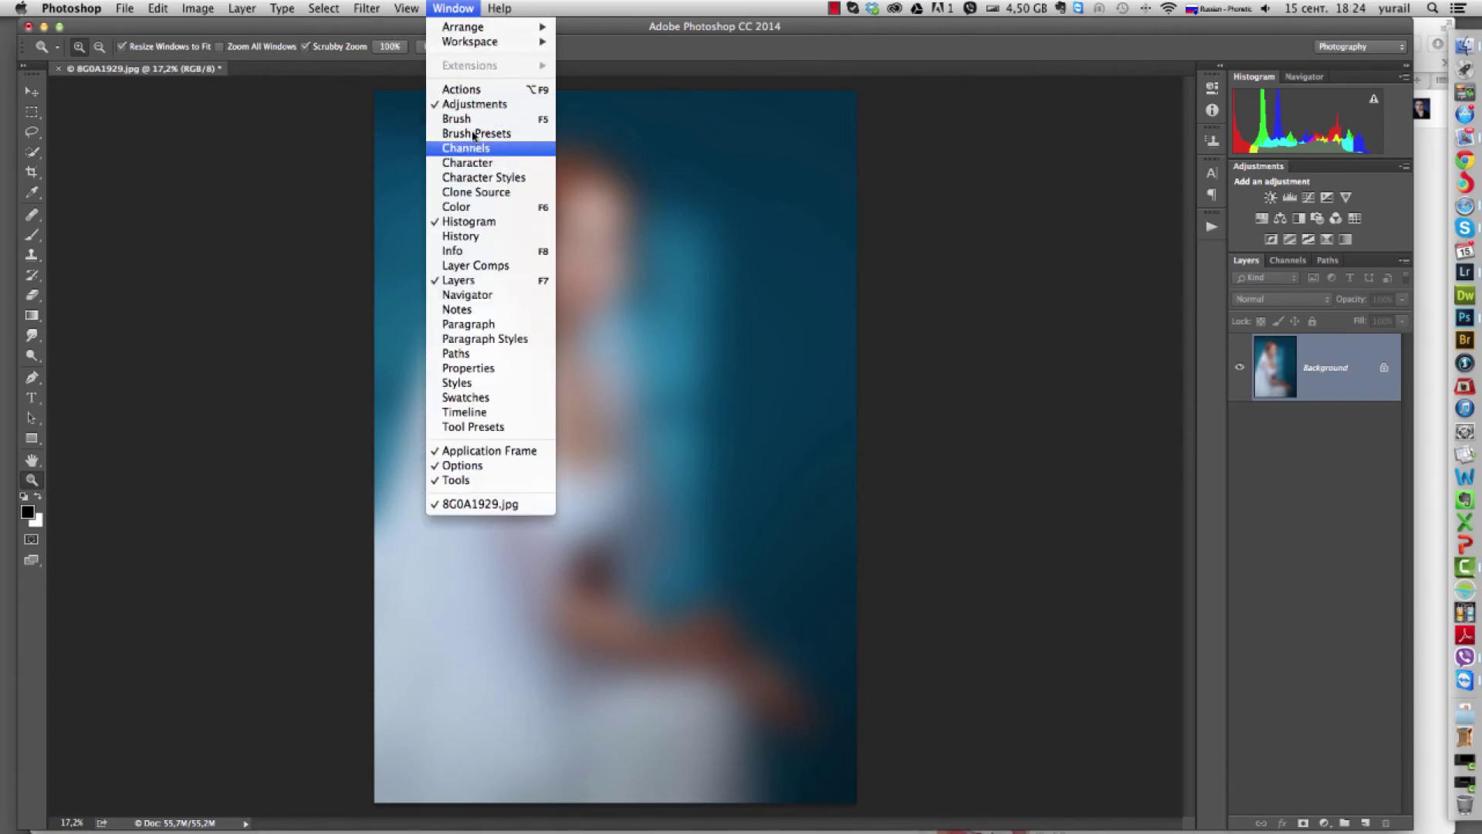
{"action": "left_click", "coordinate": [471, 246]}
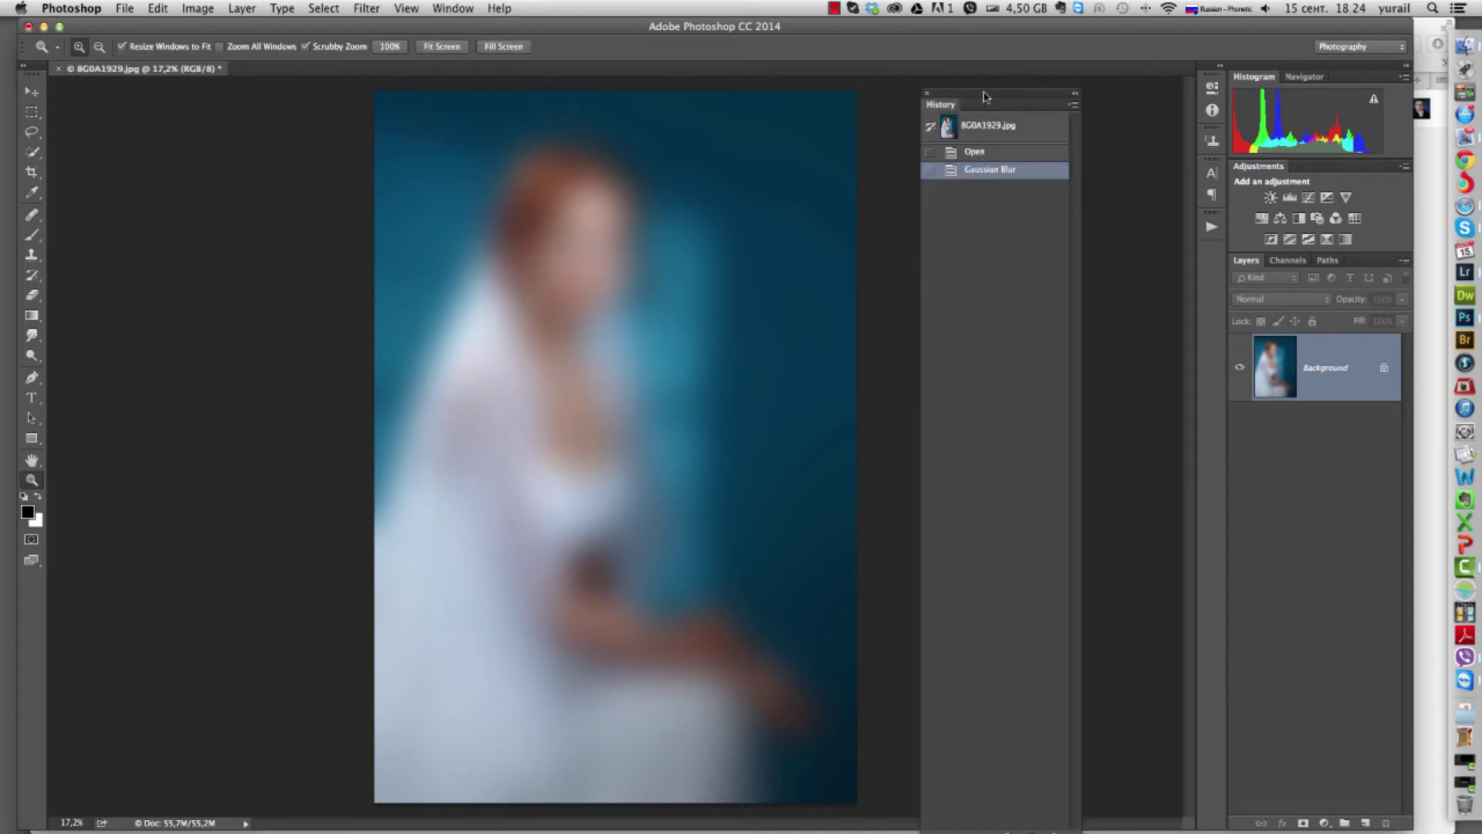
{"action": "left_click_drag", "start_coordinate": [983, 96], "coordinate": [1043, 220]}
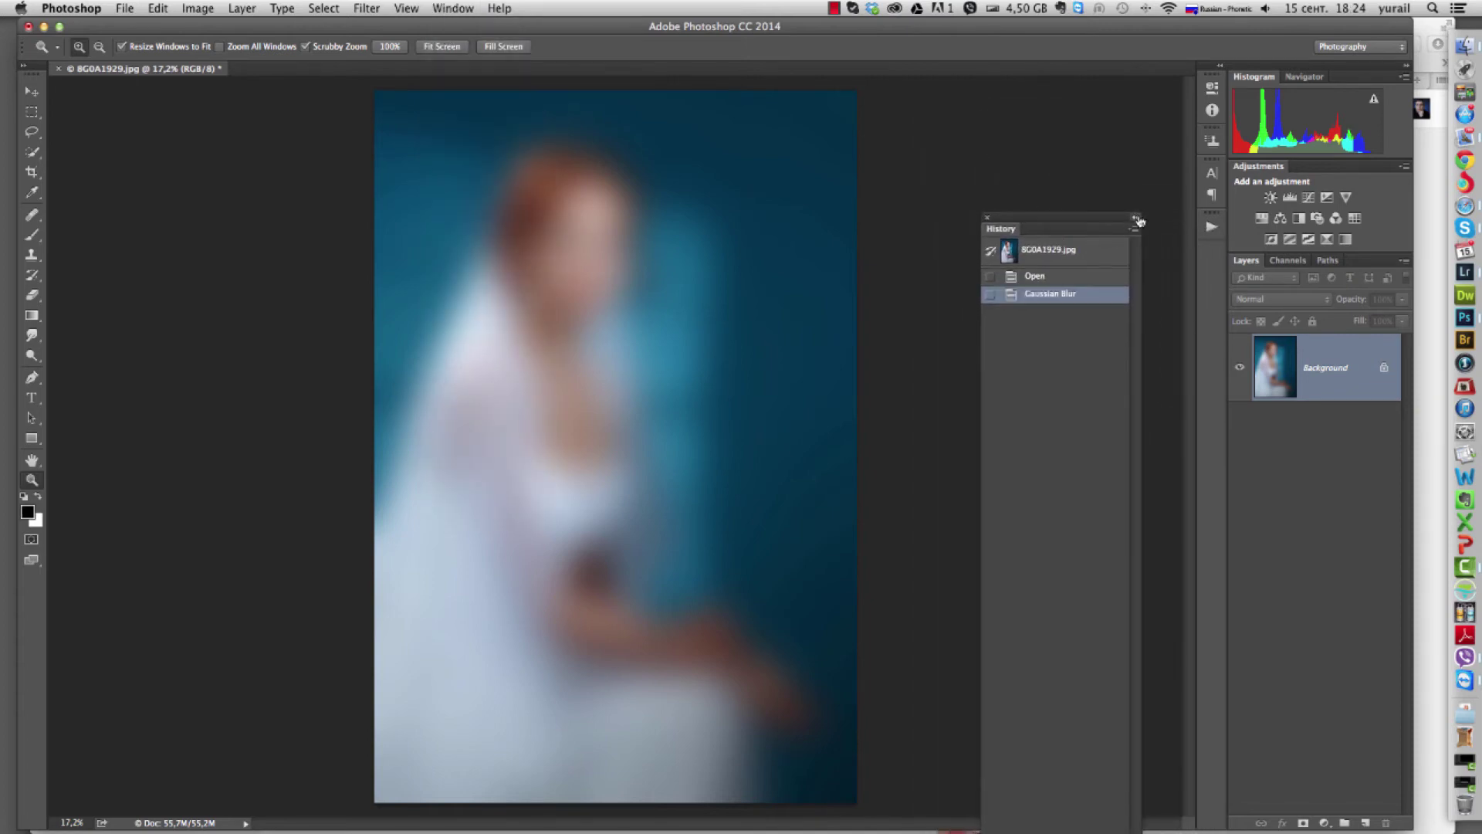
{"action": "left_click", "coordinate": [1136, 219]}
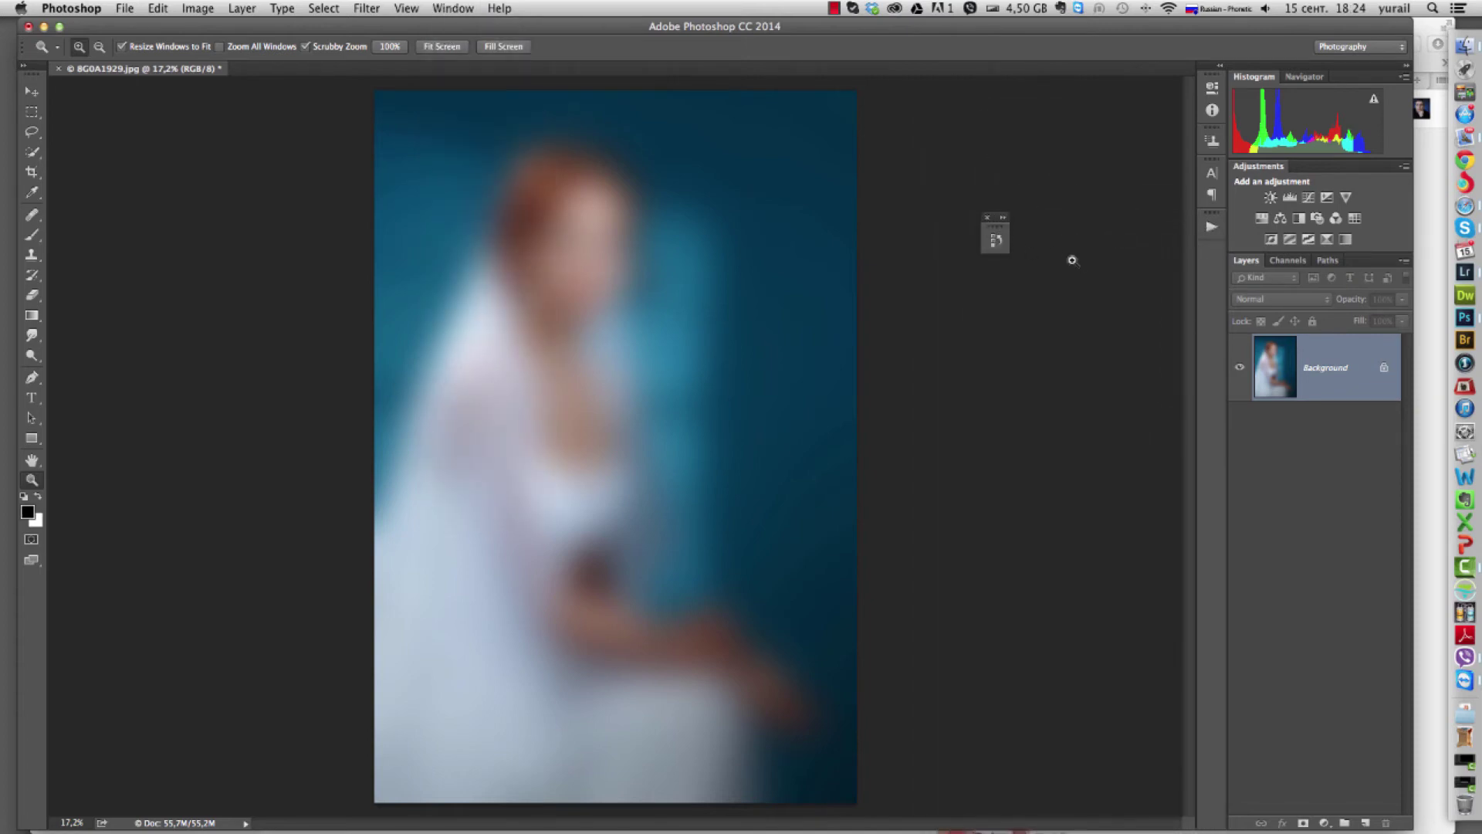
{"action": "mouse_move", "coordinate": [996, 220]}
{"action": "left_mouse_down"}
{"action": "mouse_move", "coordinate": [1136, 283]}
{"action": "mouse_move", "coordinate": [1217, 357]}
{"action": "left_mouse_up"}
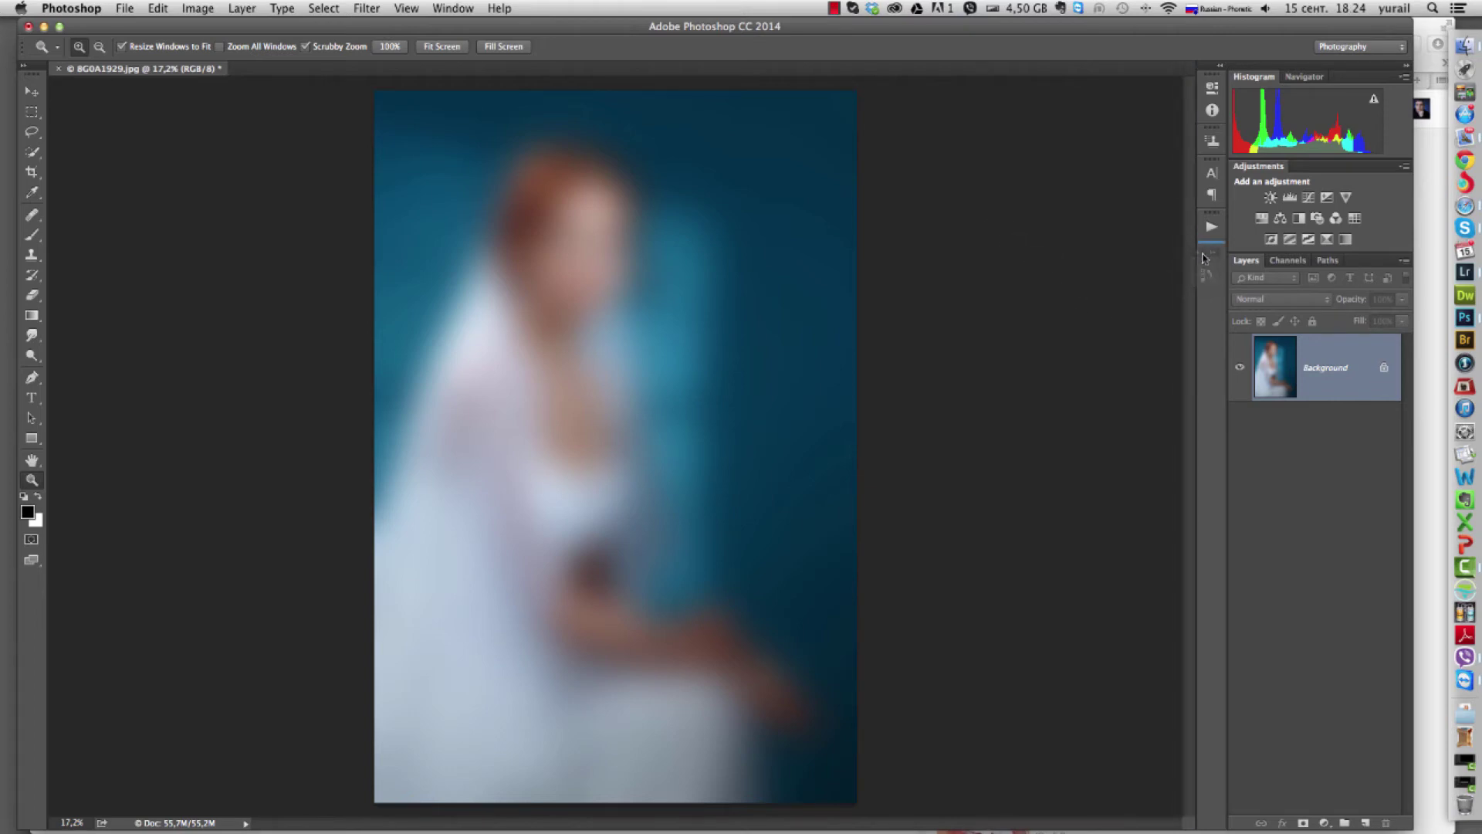
Float the Brush panel, collapse it to icons, and dock it in the right-hand icon dock.
{"action": "left_click", "coordinate": [454, 9]}
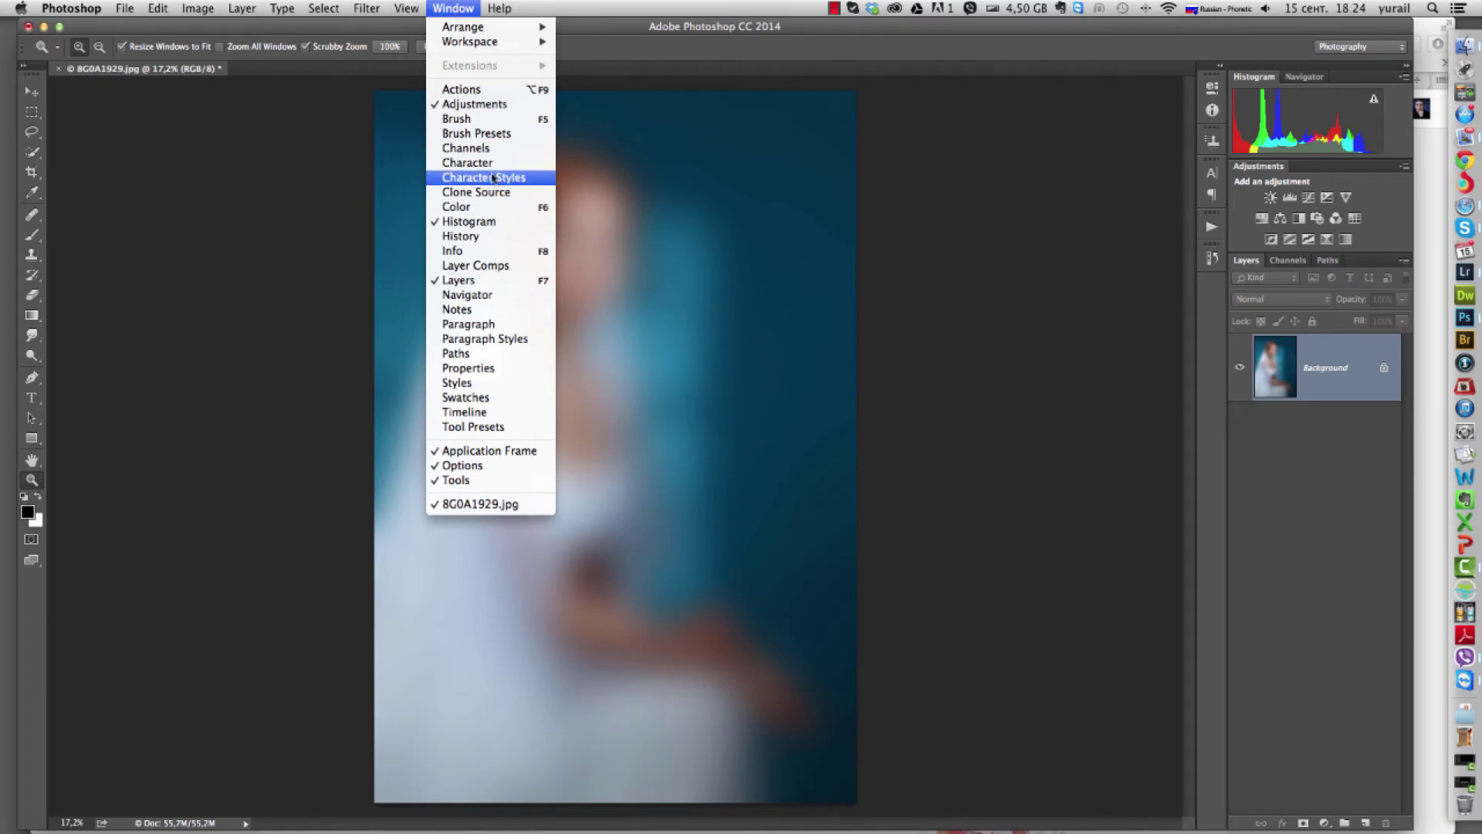
{"action": "left_click", "coordinate": [479, 121]}
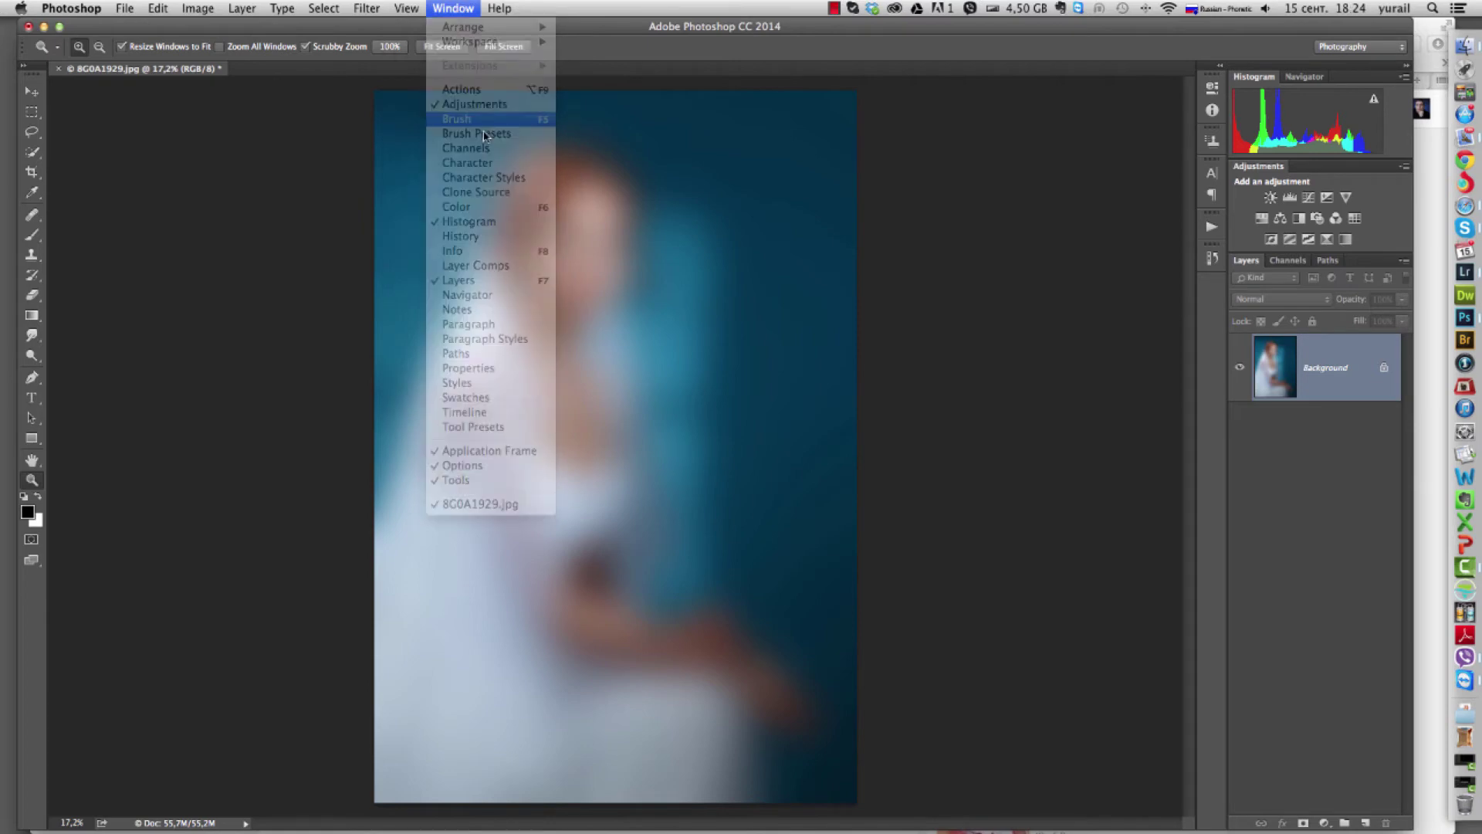
{"action": "left_click_drag", "start_coordinate": [1036, 134], "coordinate": [1013, 139]}
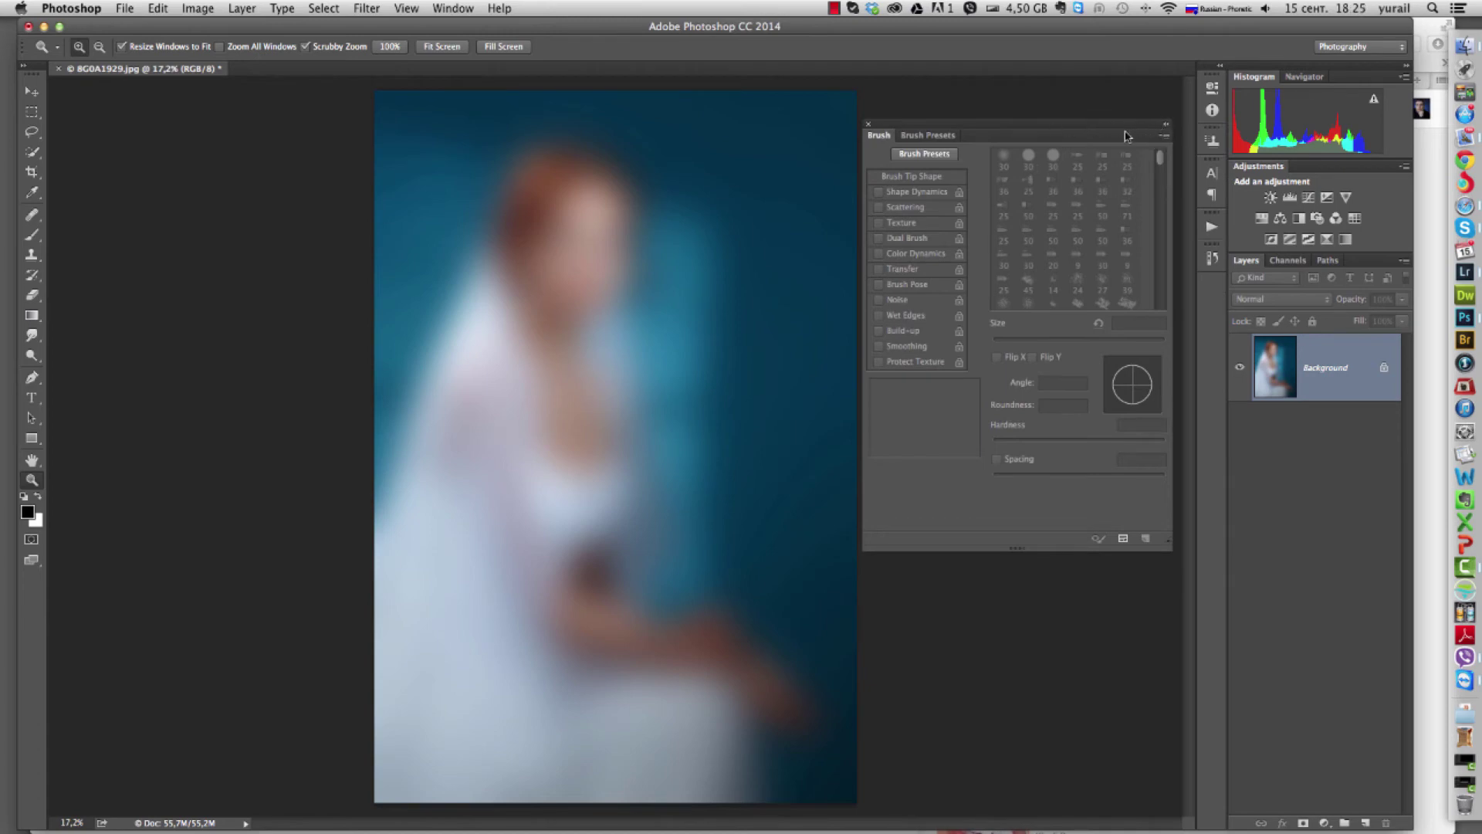
{"action": "left_click", "coordinate": [1163, 131]}
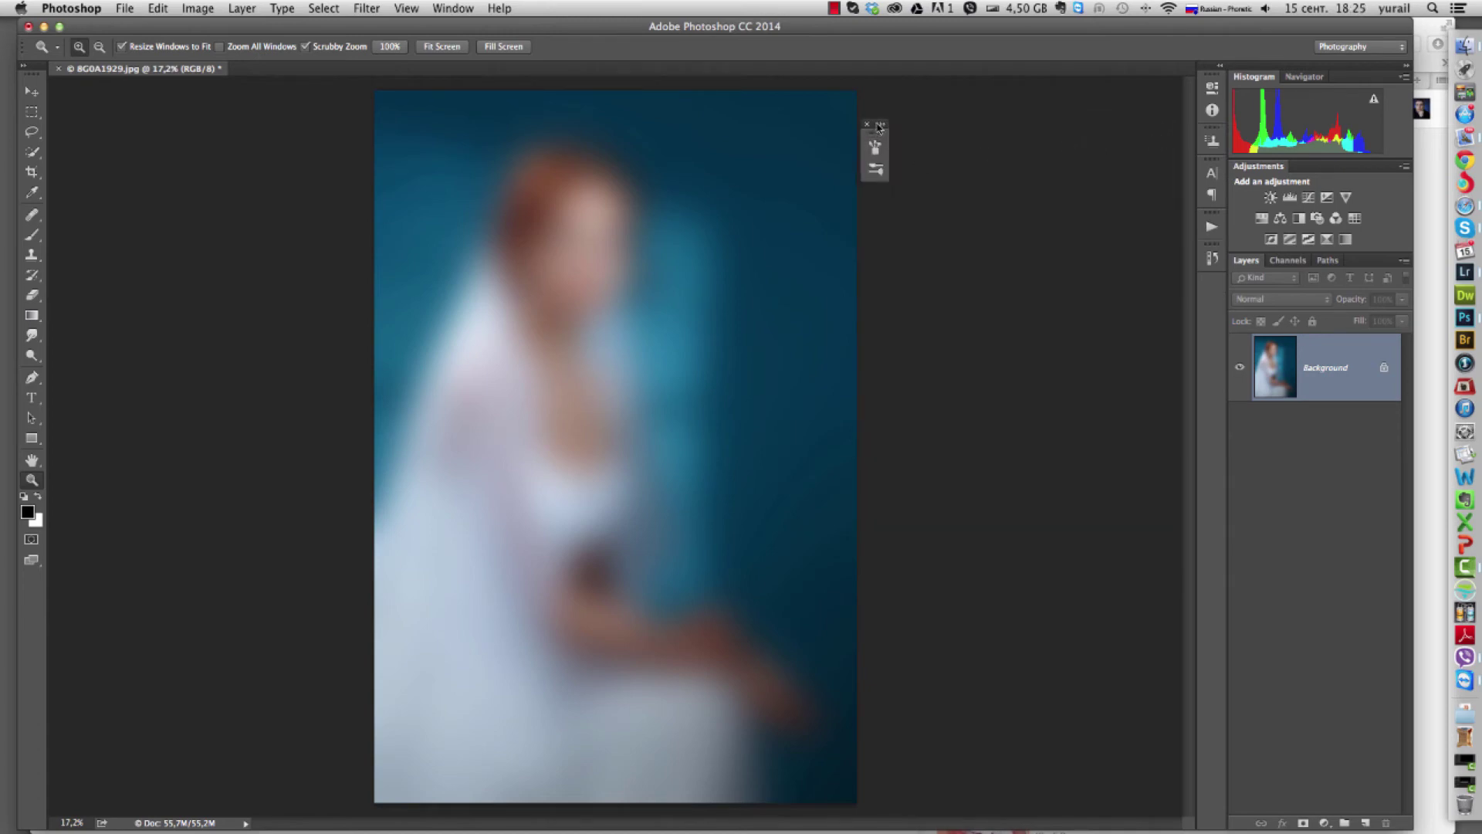
{"action": "left_click_drag", "start_coordinate": [874, 123], "coordinate": [1210, 278]}
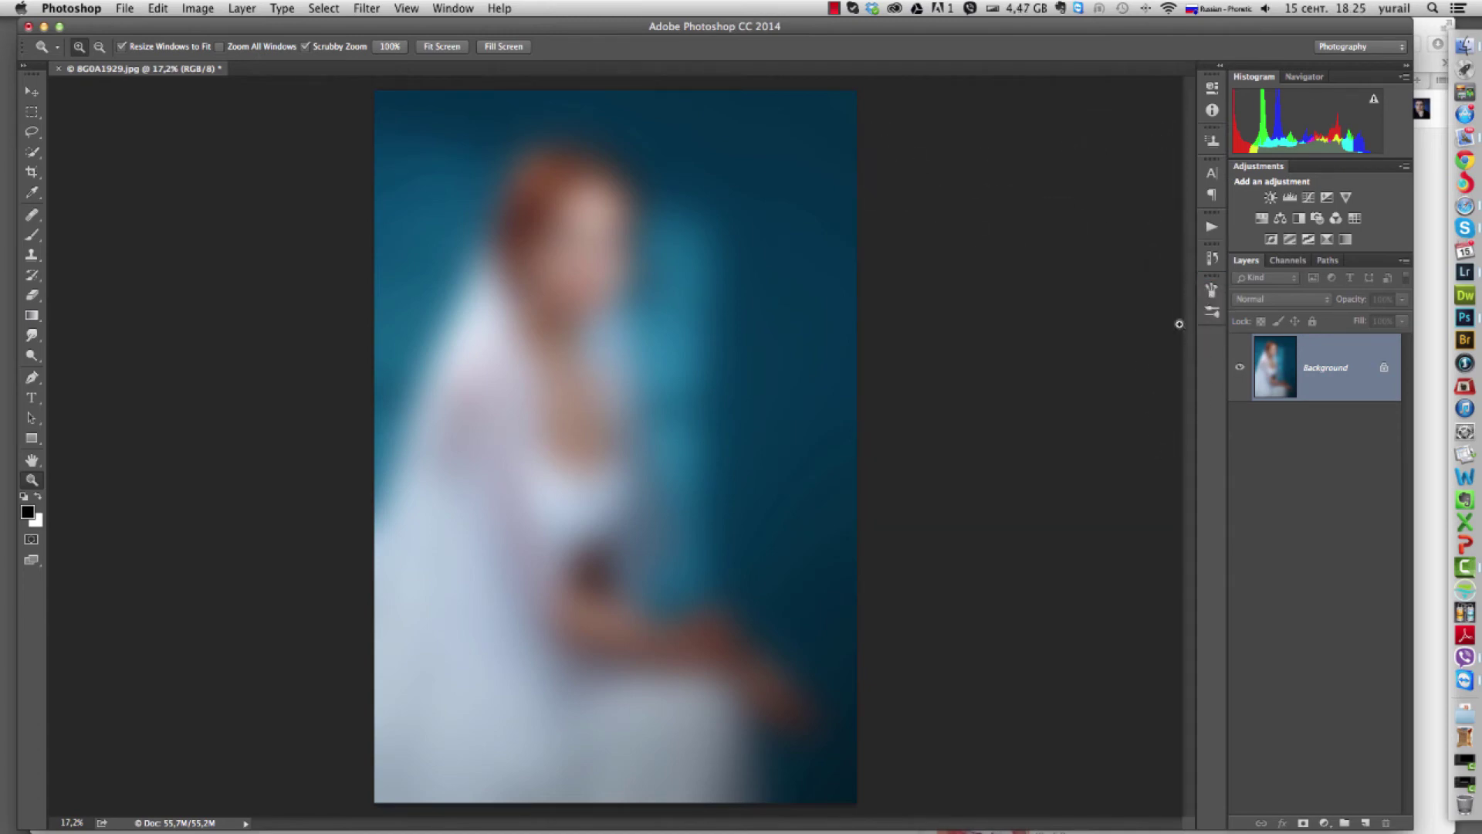
{"action": "left_click", "coordinate": [407, 10]}
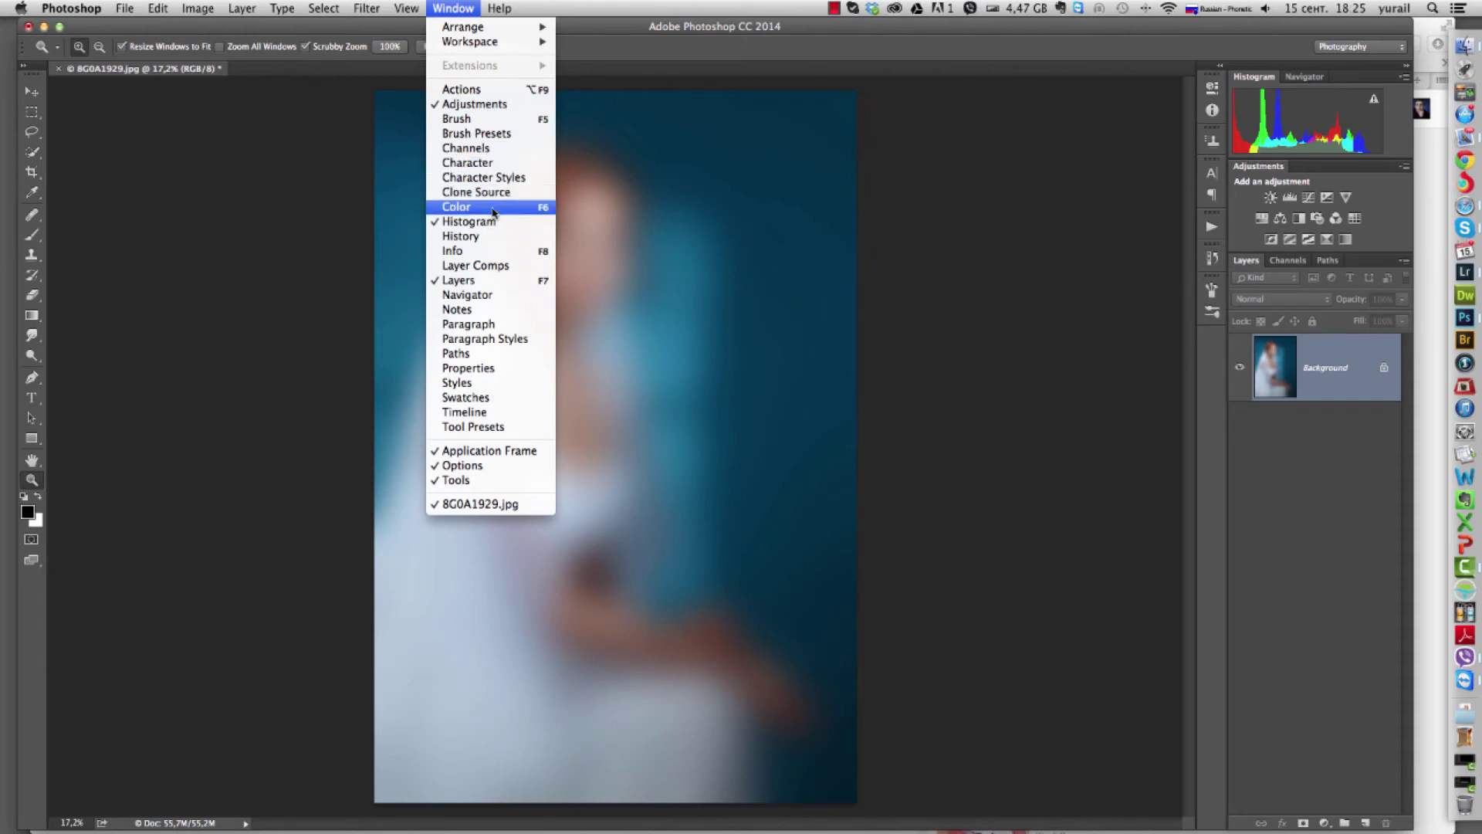
Show the Color panel, pull it out as floating, and close it.
{"action": "left_click", "coordinate": [492, 208]}
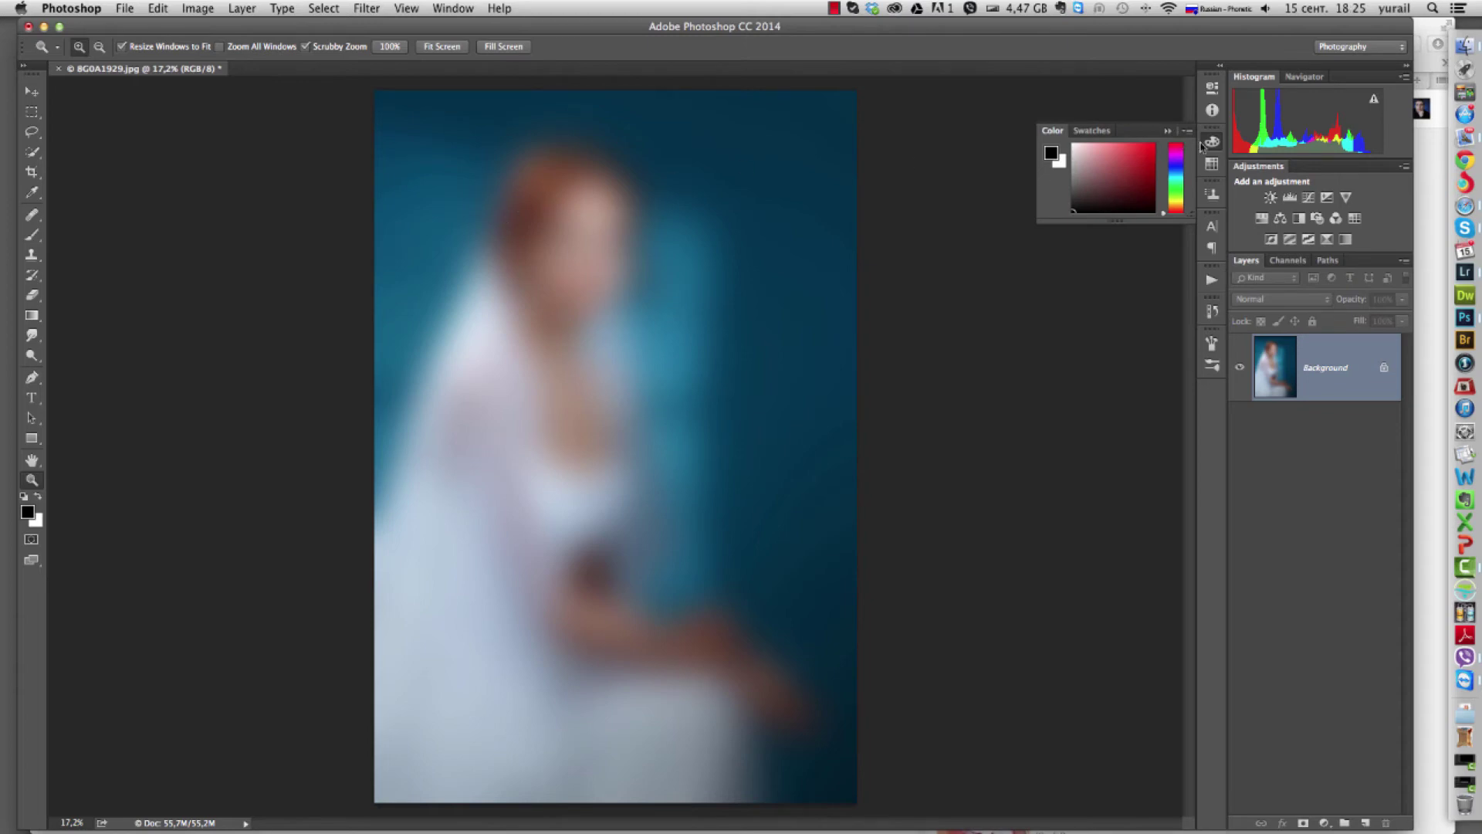
{"action": "left_click_drag", "start_coordinate": [1165, 139], "coordinate": [1048, 148]}
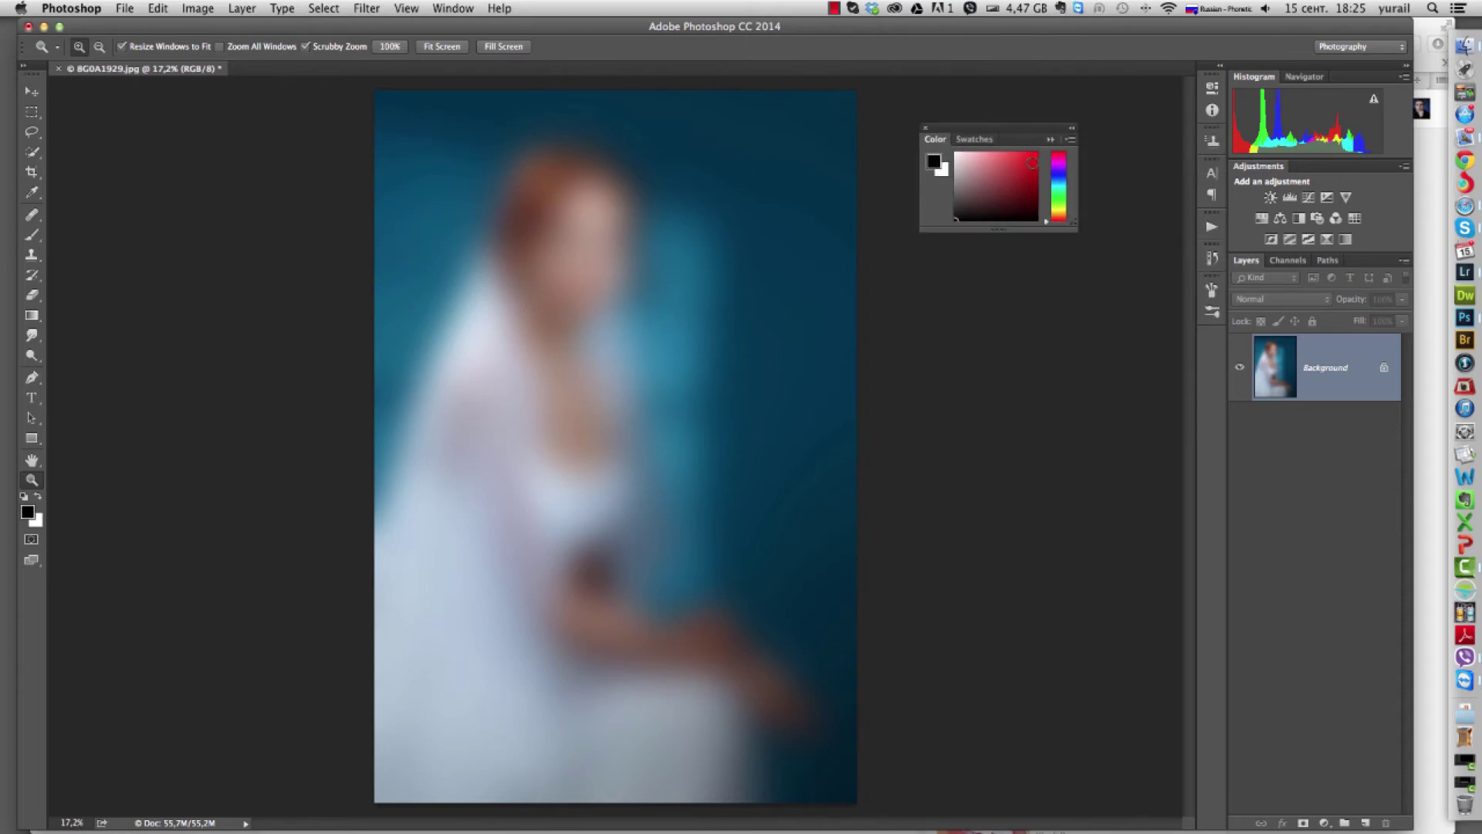
{"action": "left_click", "coordinate": [926, 128]}
Expand and collapse the Clone Source, Info, Actions and History panels in turn.
{"action": "left_click", "coordinate": [1212, 141]}
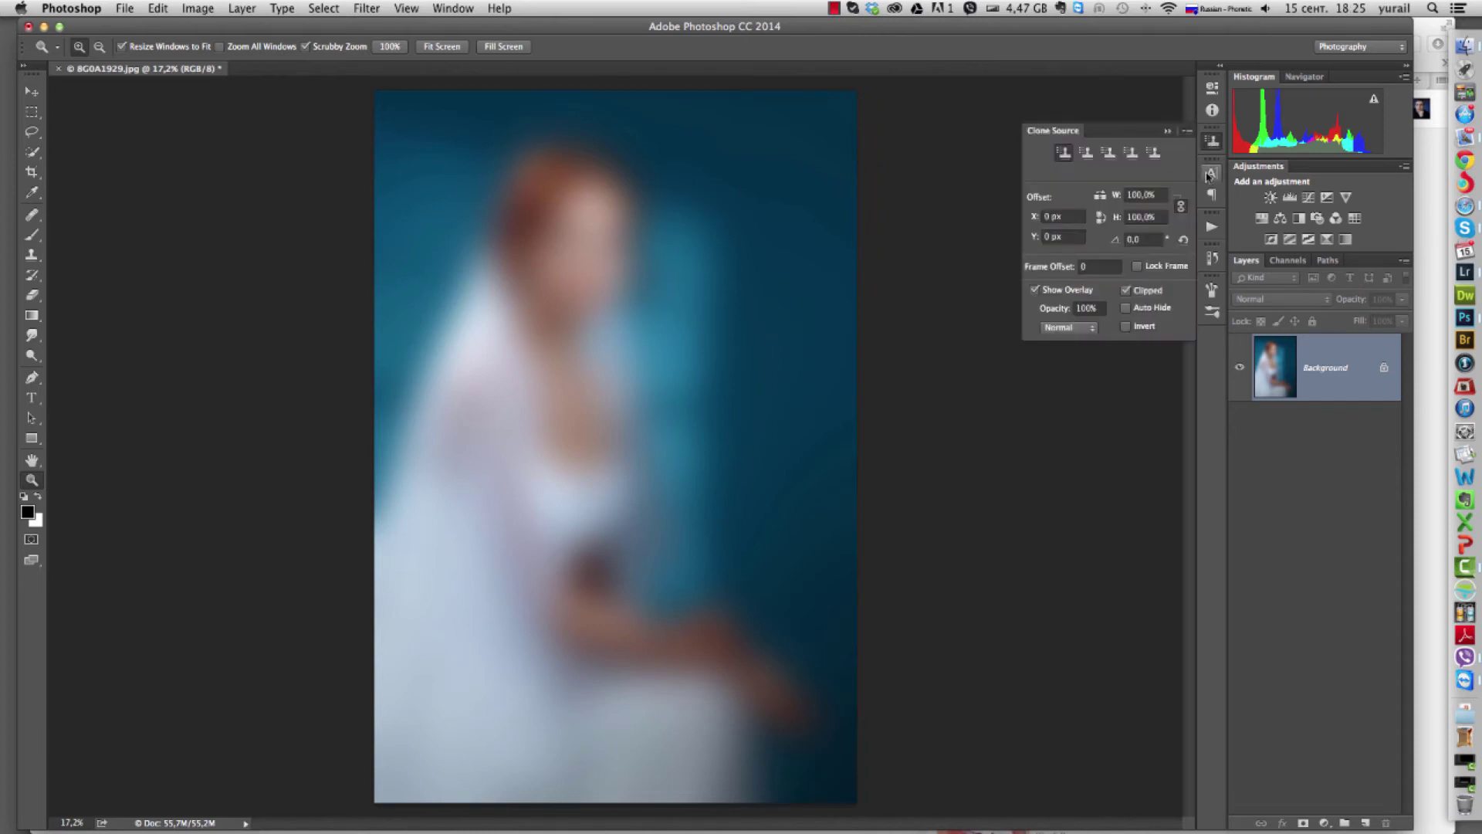
{"action": "left_click", "coordinate": [1167, 131]}
{"action": "left_click", "coordinate": [1212, 112]}
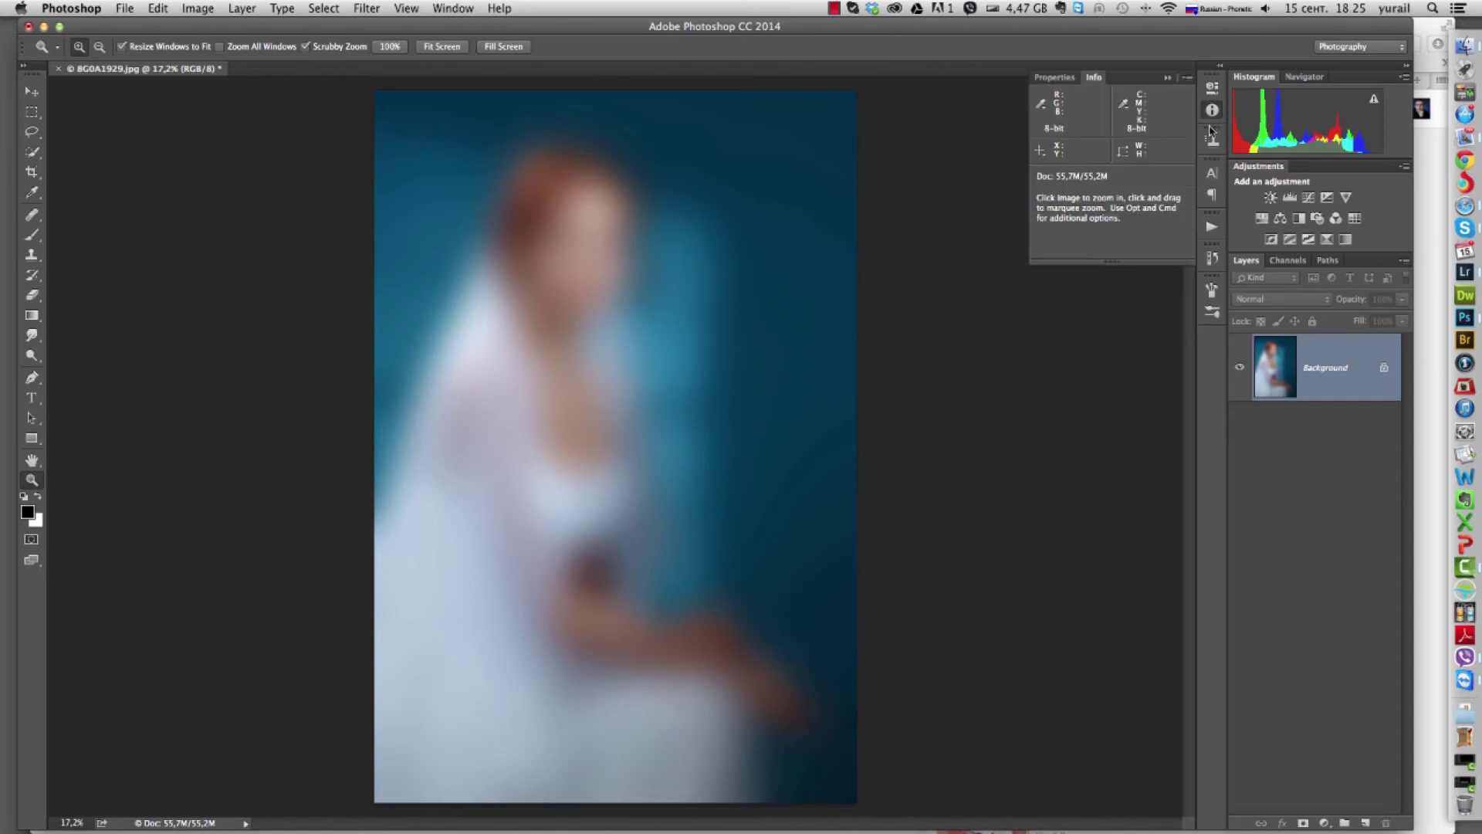
{"action": "left_click", "coordinate": [1167, 78]}
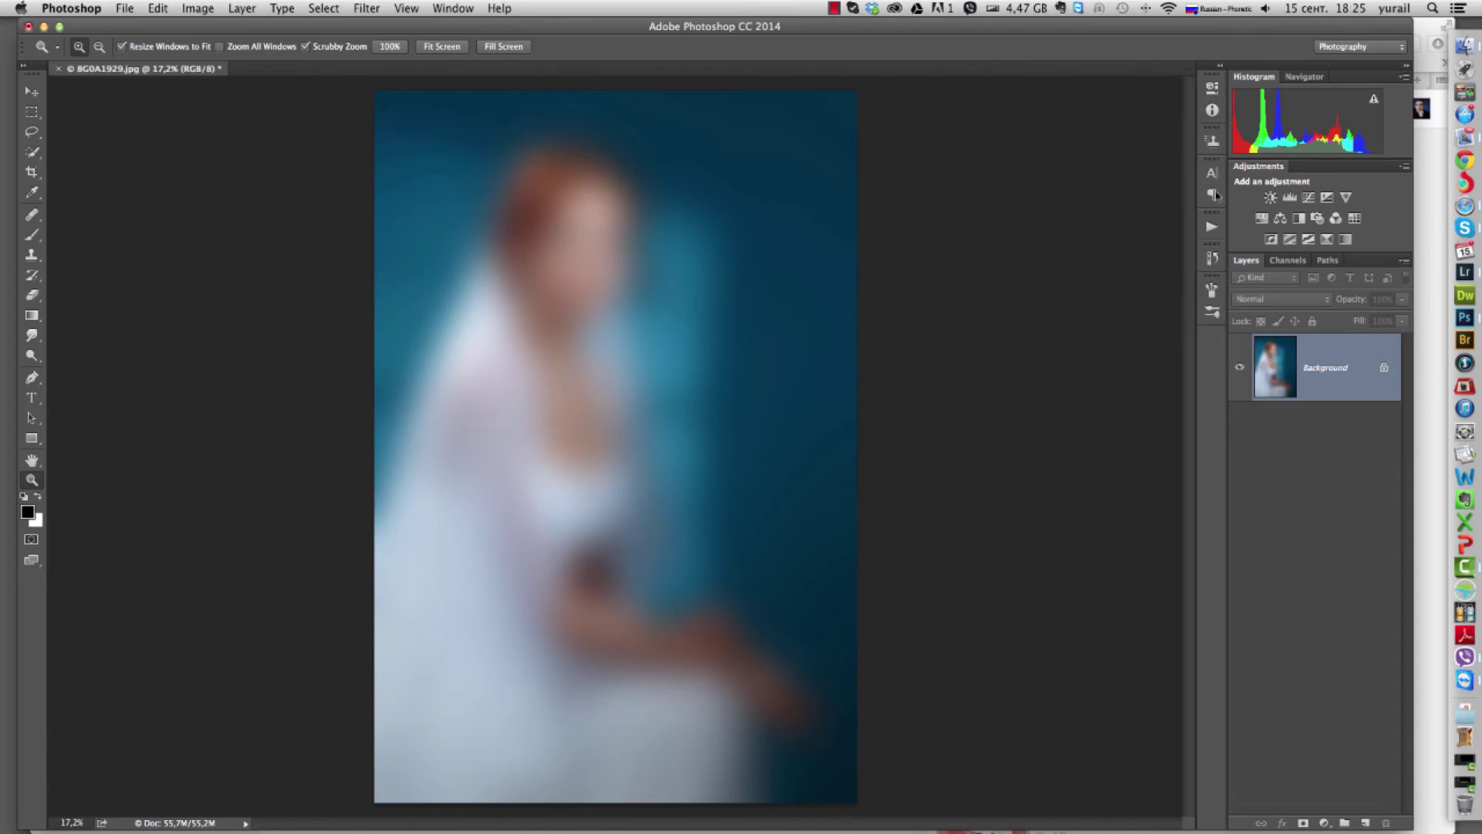
{"action": "left_click", "coordinate": [1212, 226]}
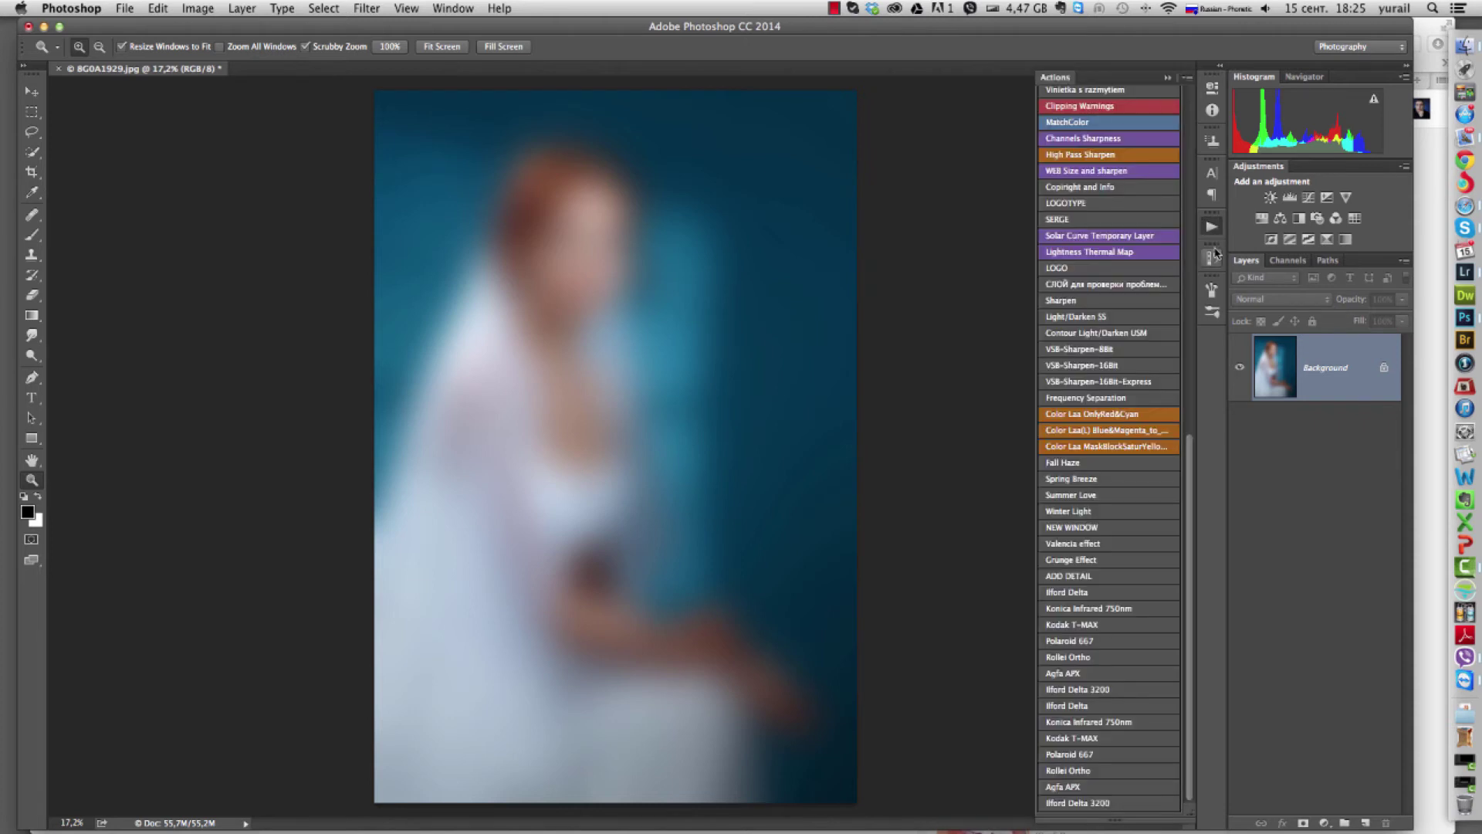
{"action": "left_click", "coordinate": [1167, 78]}
{"action": "left_click", "coordinate": [1212, 258]}
{"action": "left_click", "coordinate": [1167, 78]}
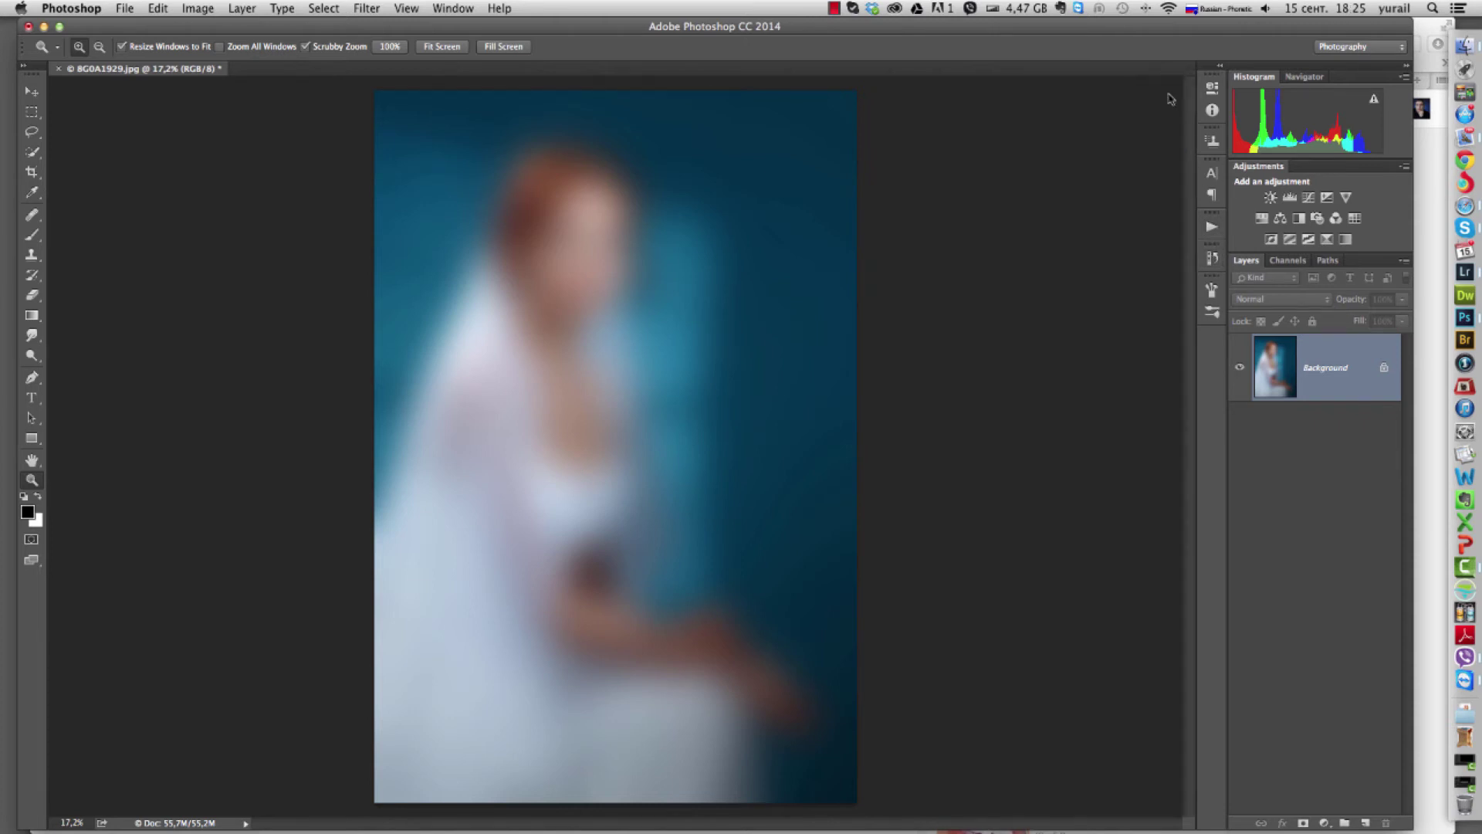
Move Actions into another group and group History with Clone Source, then browse that group's tabs.
{"action": "mouse_move", "coordinate": [1212, 226]}
{"action": "left_mouse_down"}
{"action": "mouse_move", "coordinate": [1213, 91]}
{"action": "mouse_move", "coordinate": [1215, 147]}
{"action": "left_mouse_up"}
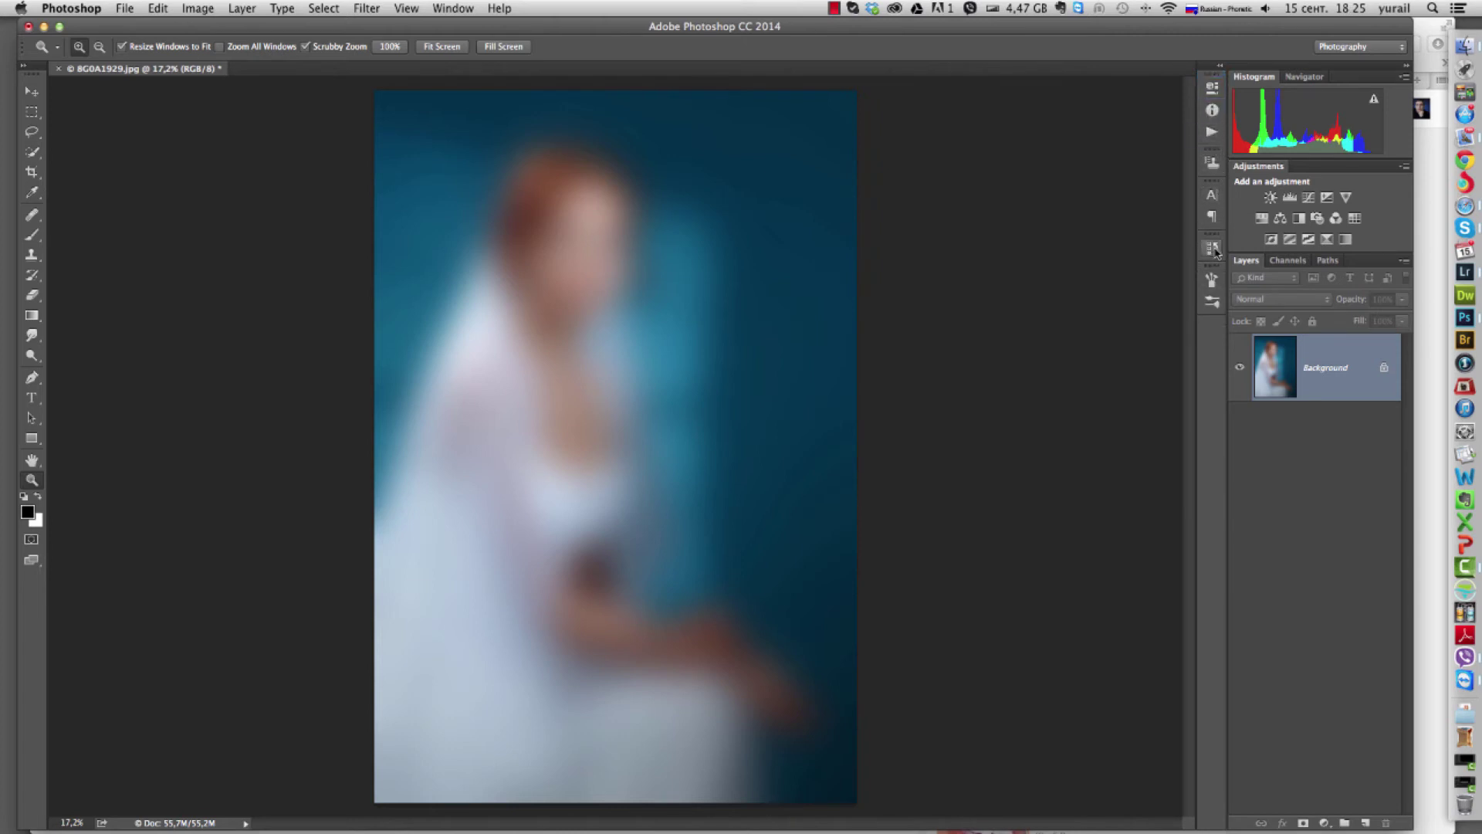
{"action": "left_click_drag", "start_coordinate": [1215, 252], "coordinate": [1213, 158]}
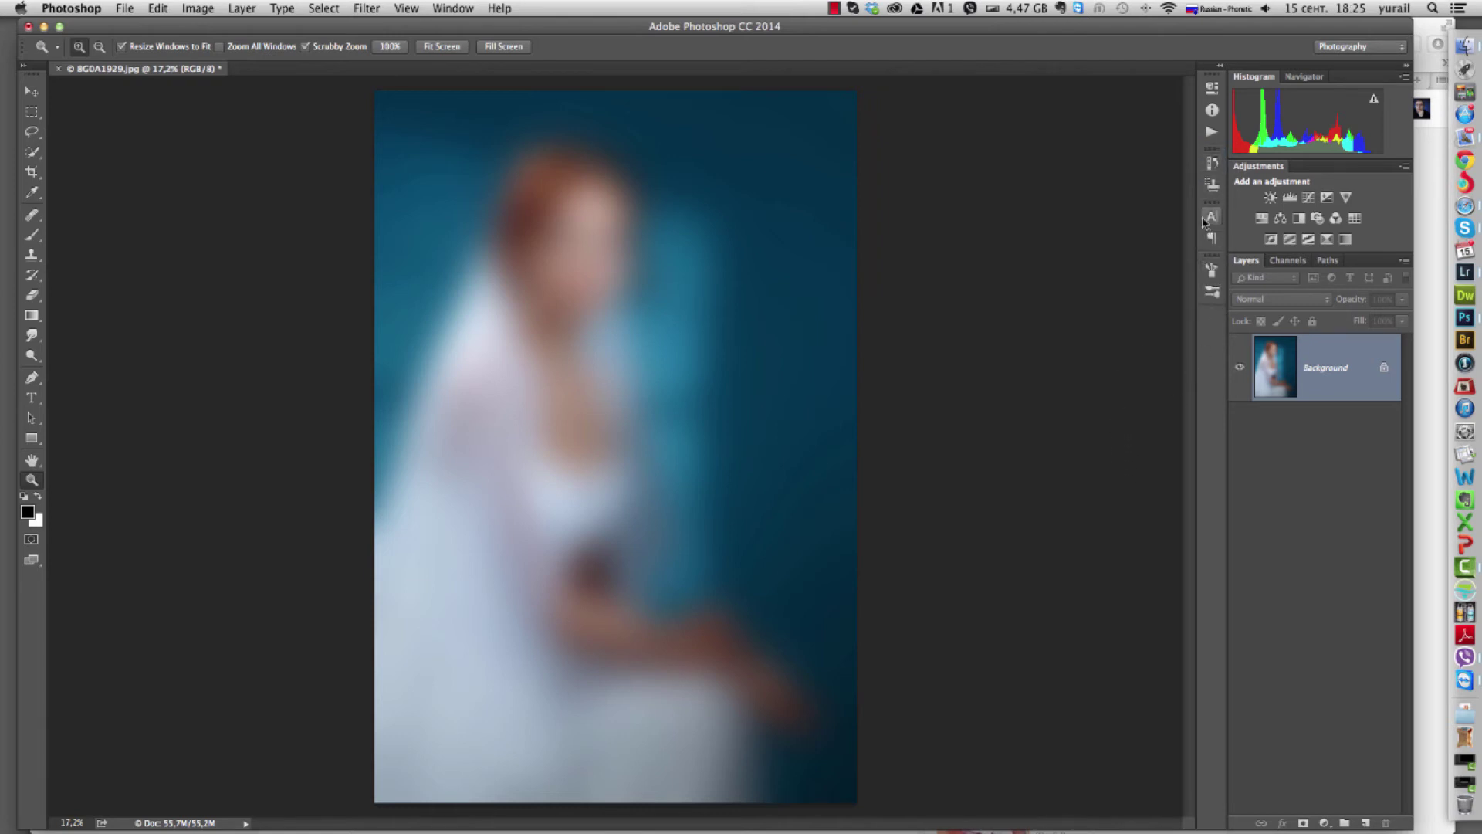
{"action": "left_click", "coordinate": [1212, 132]}
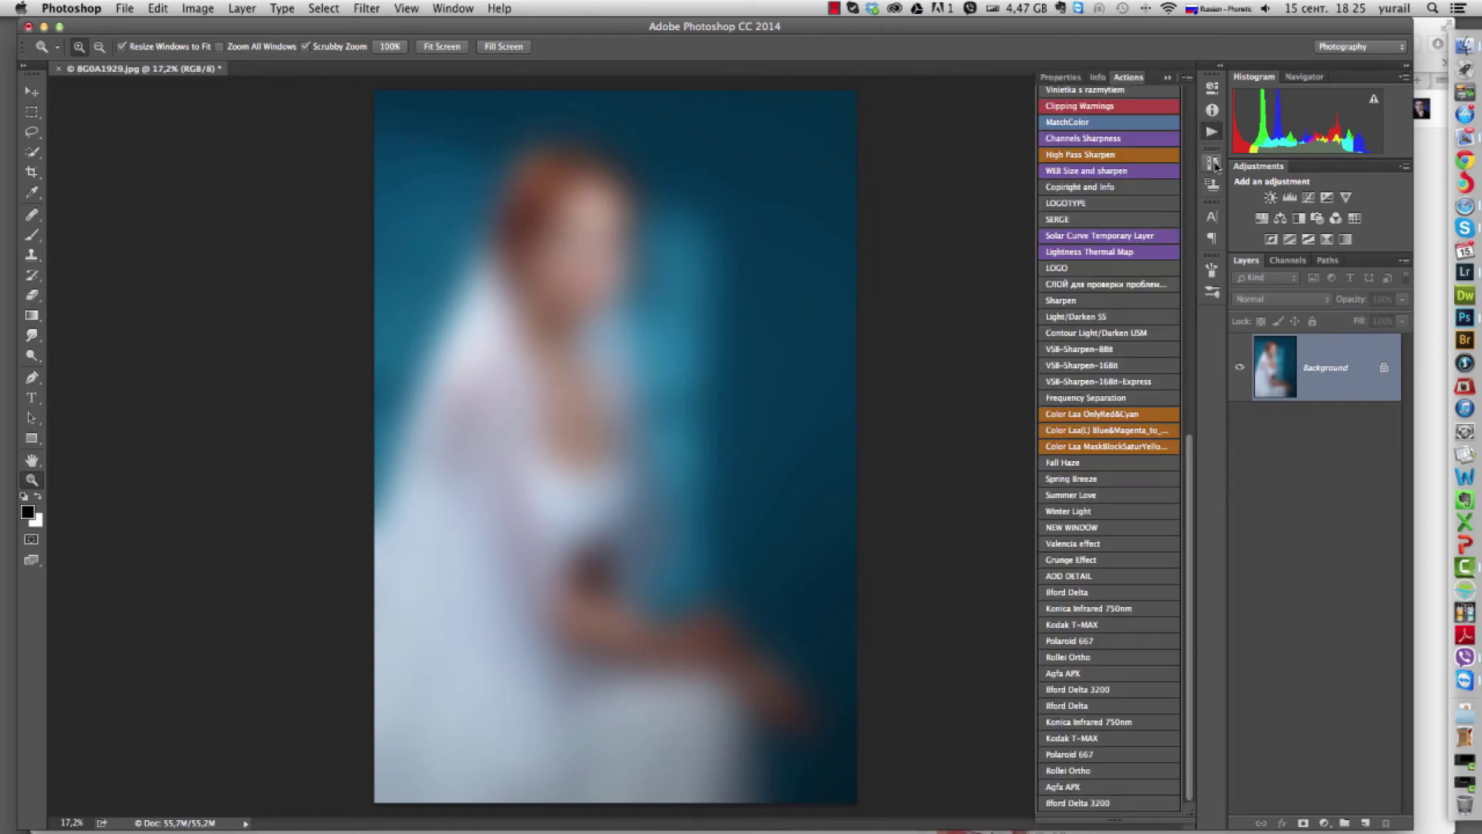
{"action": "left_click", "coordinate": [1103, 79]}
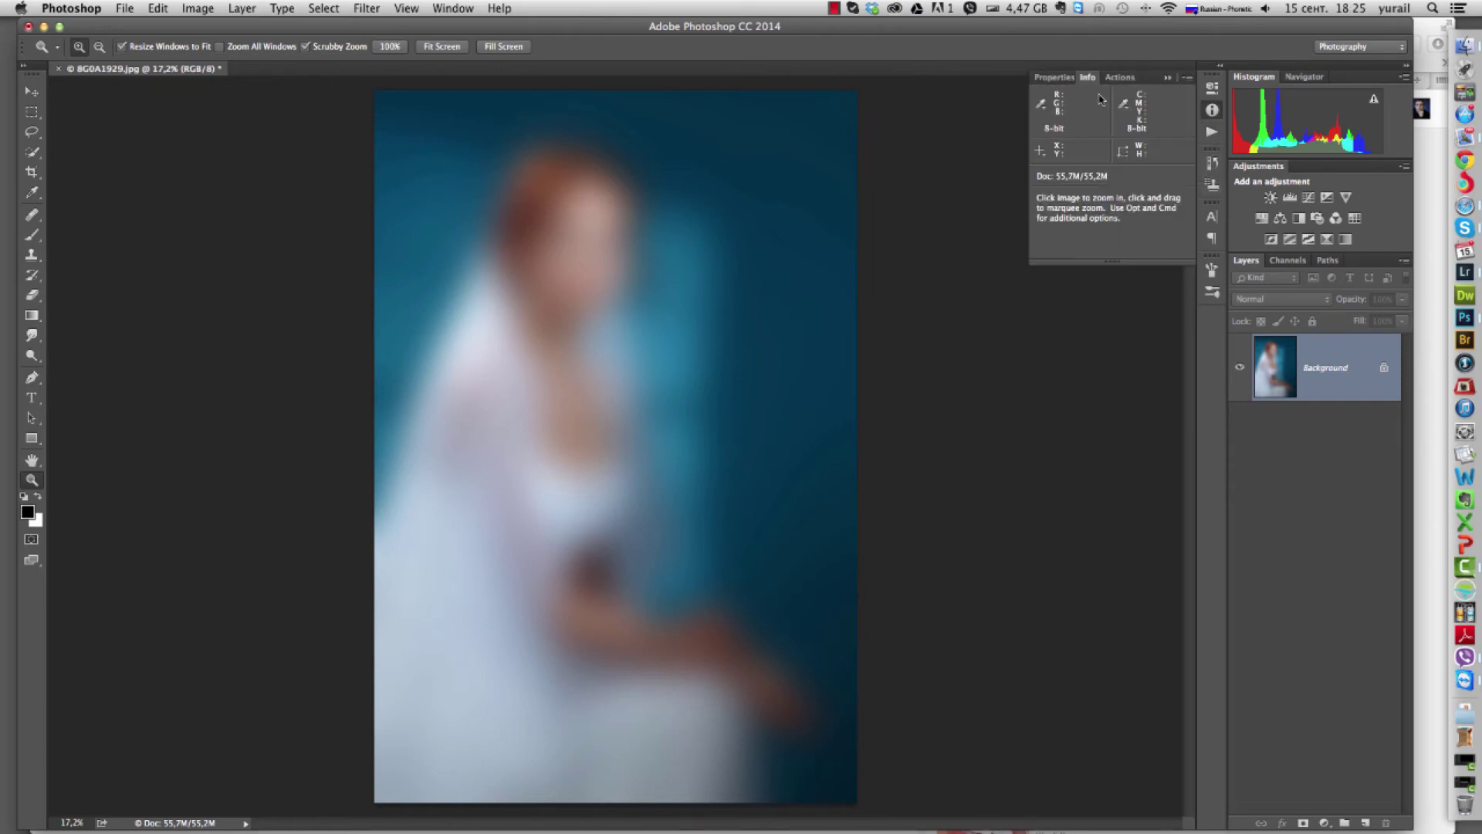
{"action": "left_click", "coordinate": [1065, 78]}
{"action": "left_click", "coordinate": [1125, 78]}
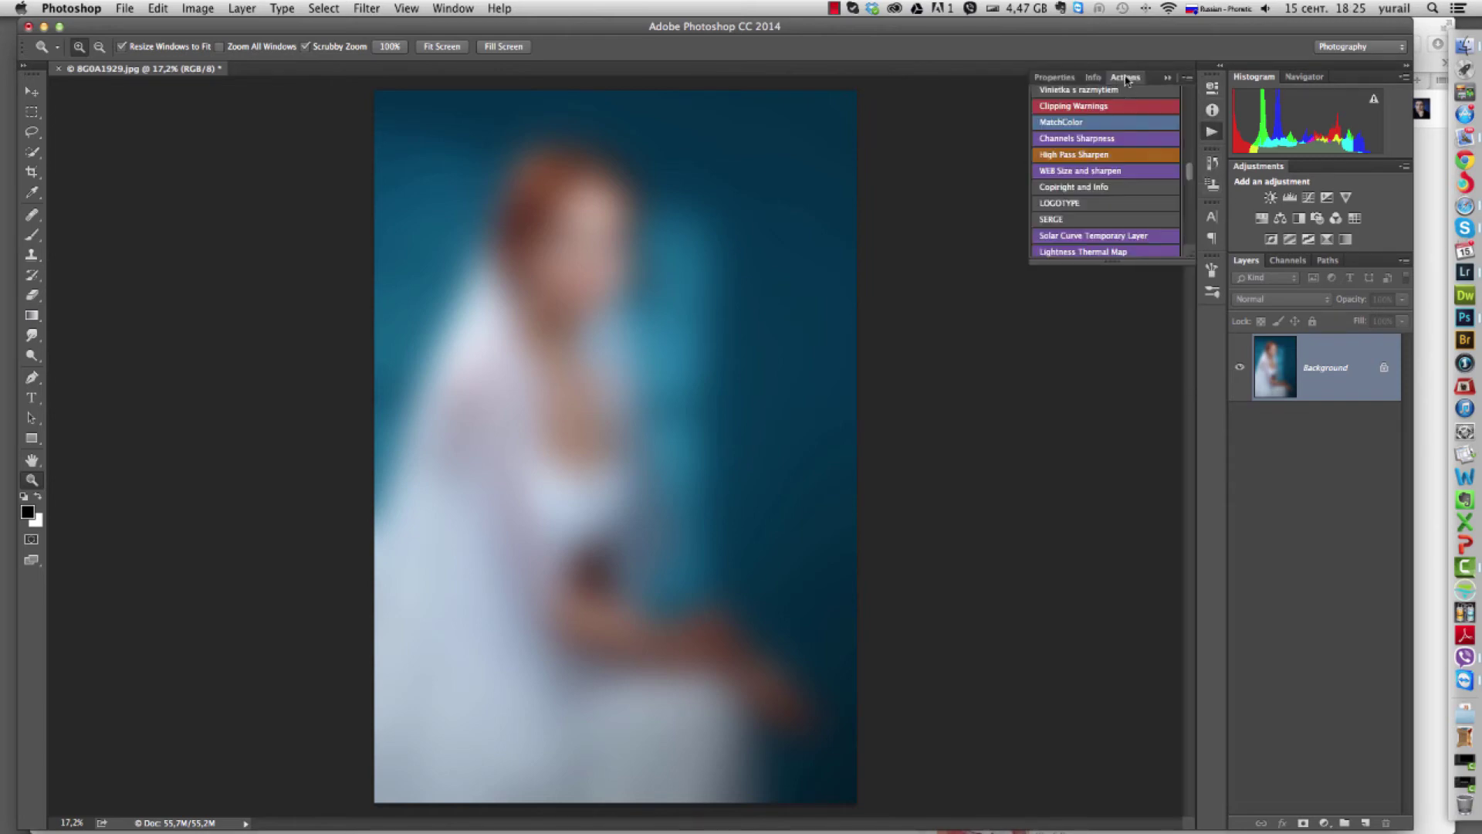
{"action": "left_click", "coordinate": [1167, 79]}
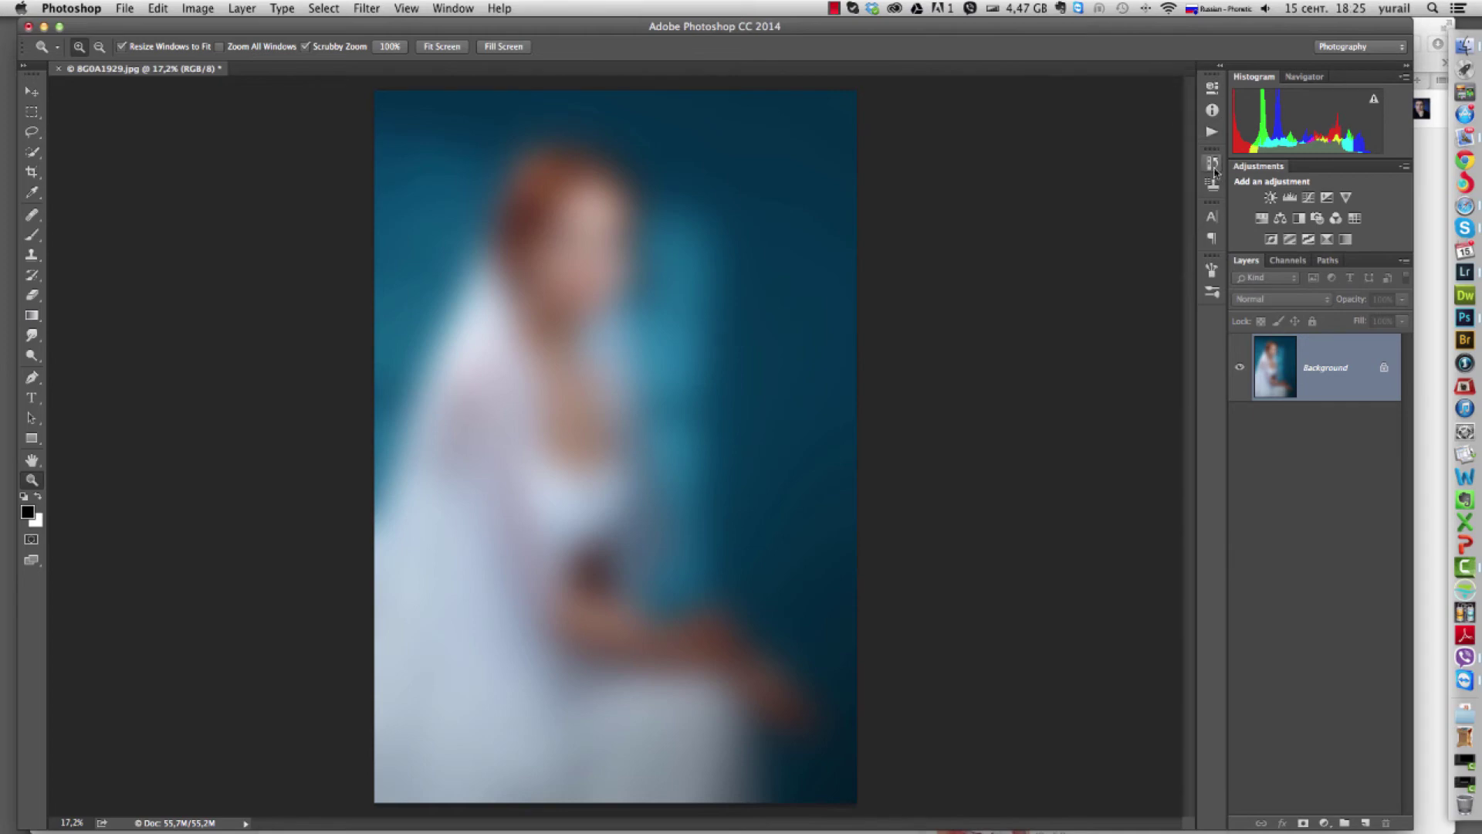
Give Info its own dock group and detach the collapsed Actions panel to float.
{"action": "mouse_move", "coordinate": [1212, 160]}
{"action": "left_mouse_down"}
{"action": "mouse_move", "coordinate": [1213, 134]}
{"action": "mouse_move", "coordinate": [1211, 315]}
{"action": "mouse_move", "coordinate": [1225, 331]}
{"action": "left_mouse_up"}
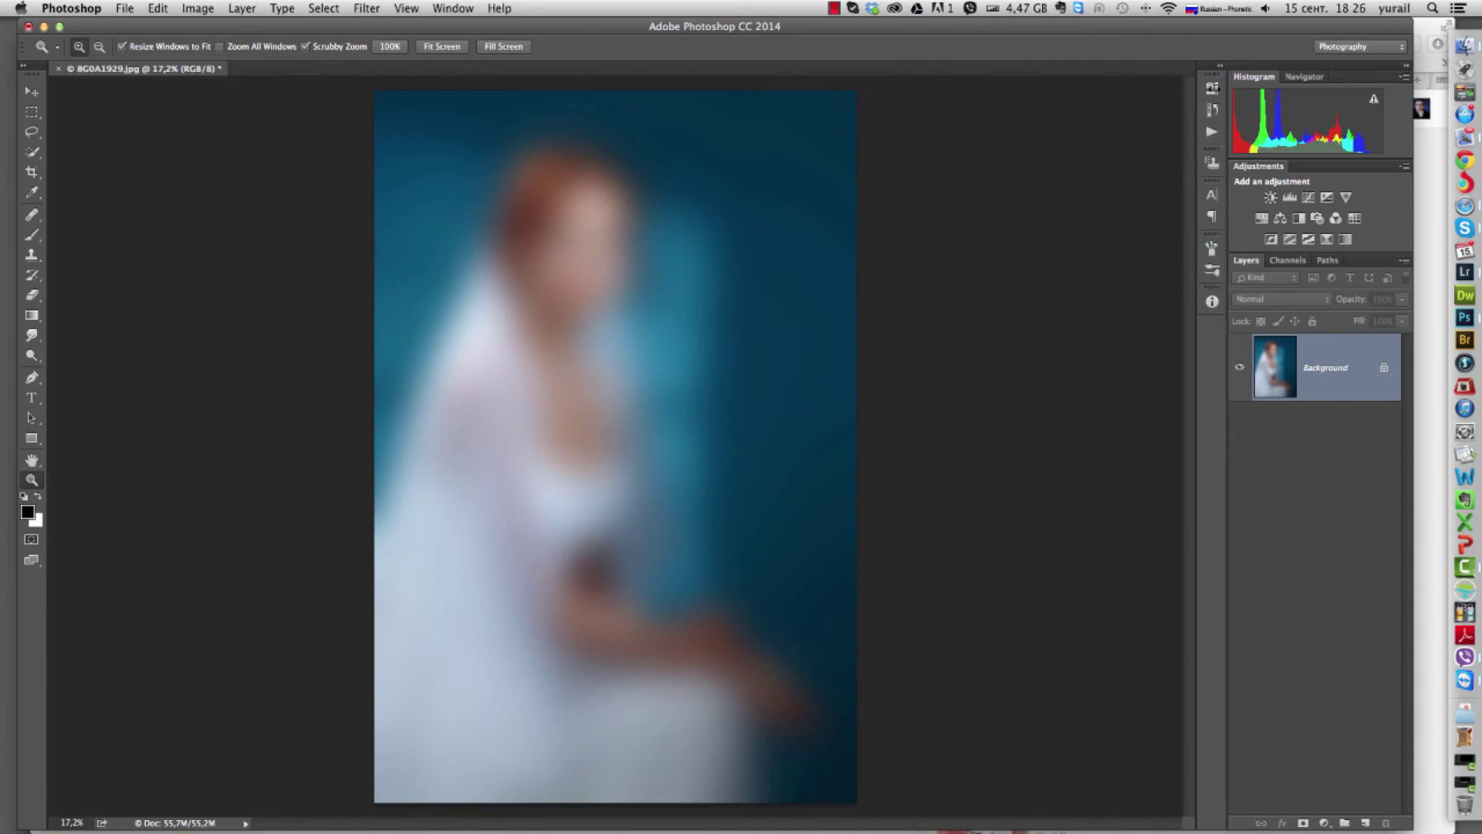
{"action": "left_click_drag", "start_coordinate": [1212, 87], "coordinate": [1223, 358]}
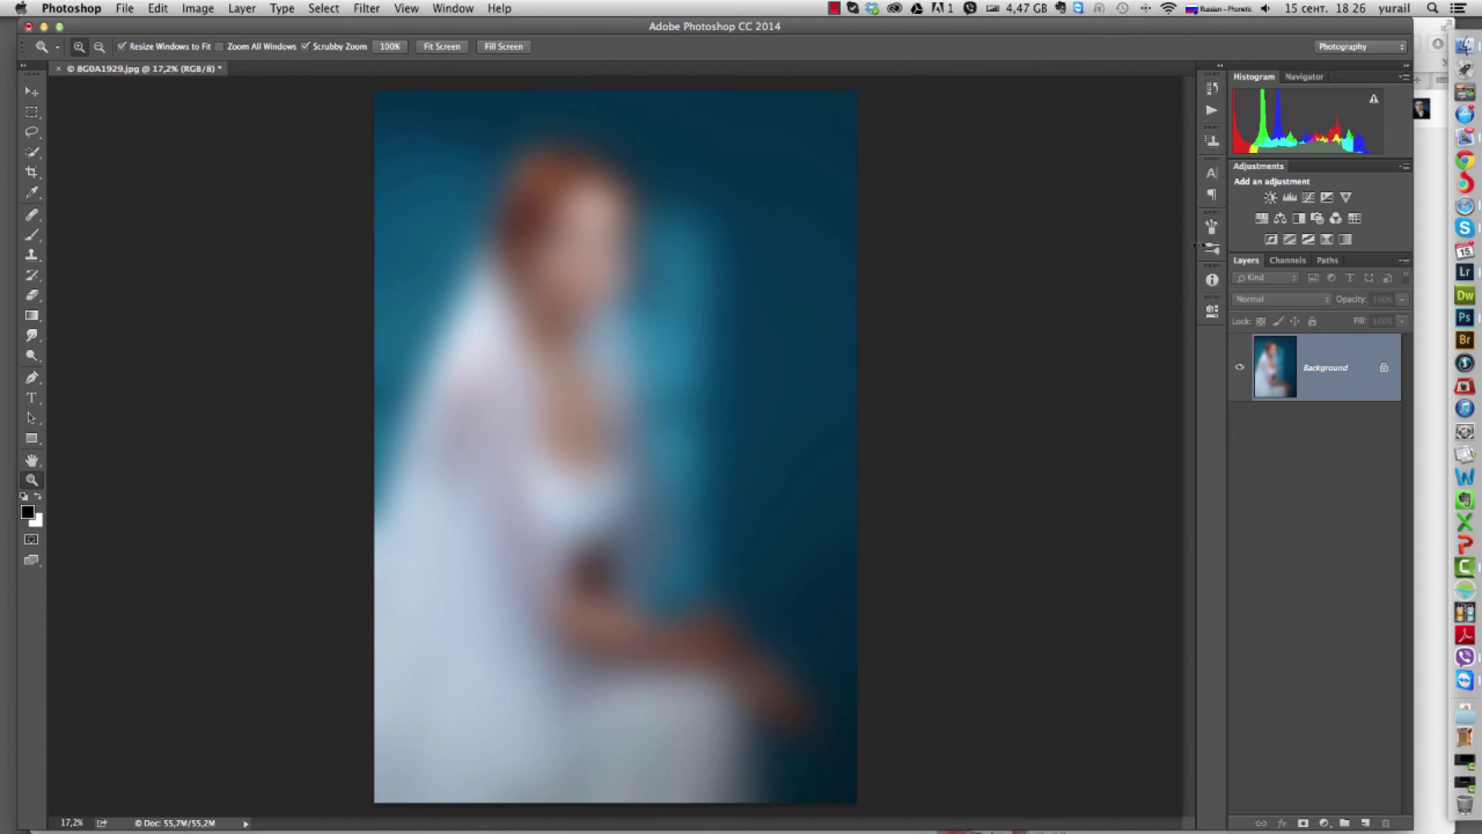
{"action": "mouse_move", "coordinate": [1212, 87]}
{"action": "left_mouse_down"}
{"action": "mouse_move", "coordinate": [1225, 95]}
{"action": "mouse_move", "coordinate": [1150, 153]}
{"action": "left_mouse_up"}
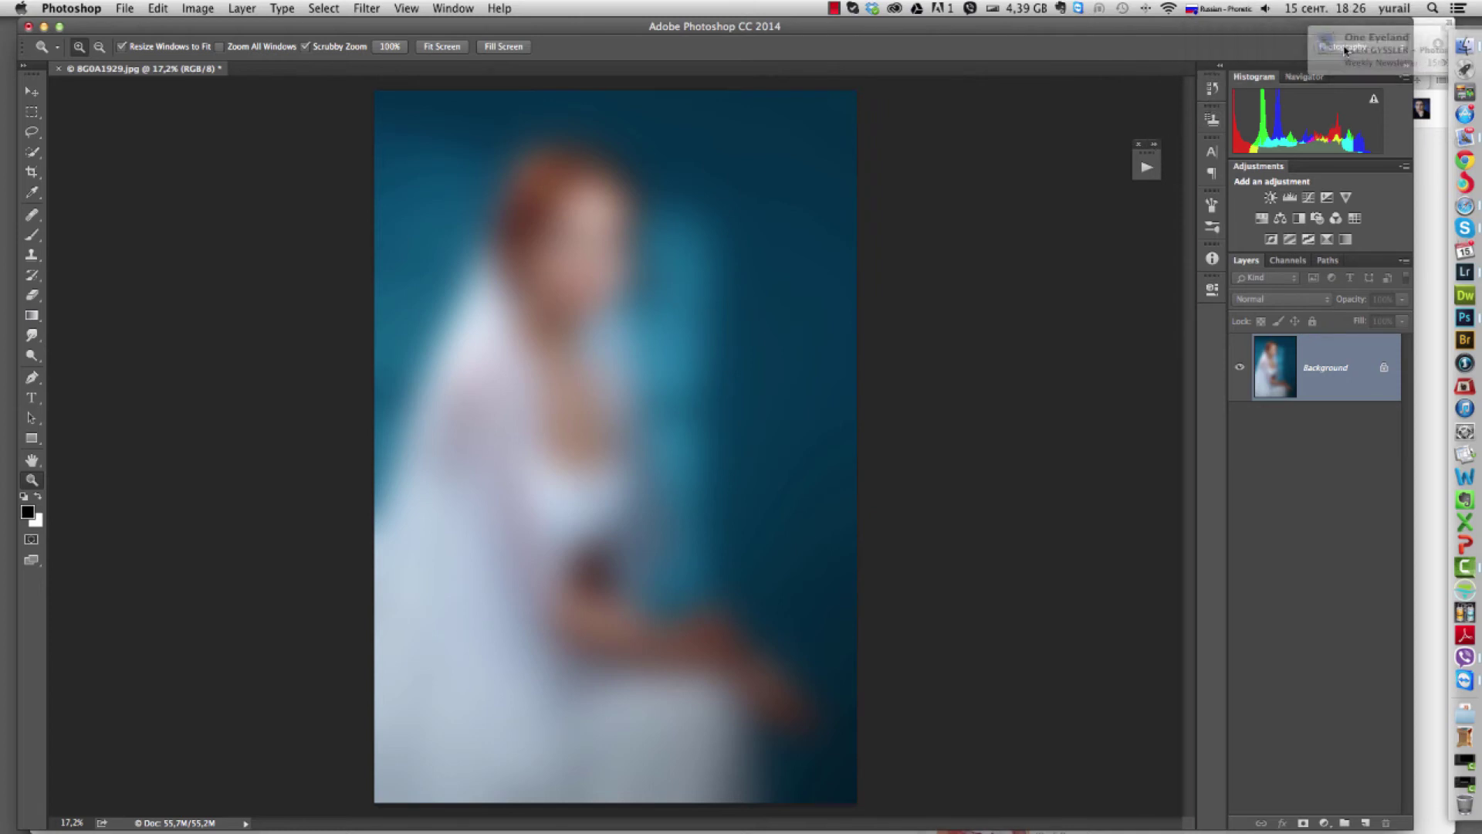
Drag the floating Actions play-icon panel back into the icon dock near the top.
{"action": "left_click_drag", "start_coordinate": [1148, 149], "coordinate": [1212, 106]}
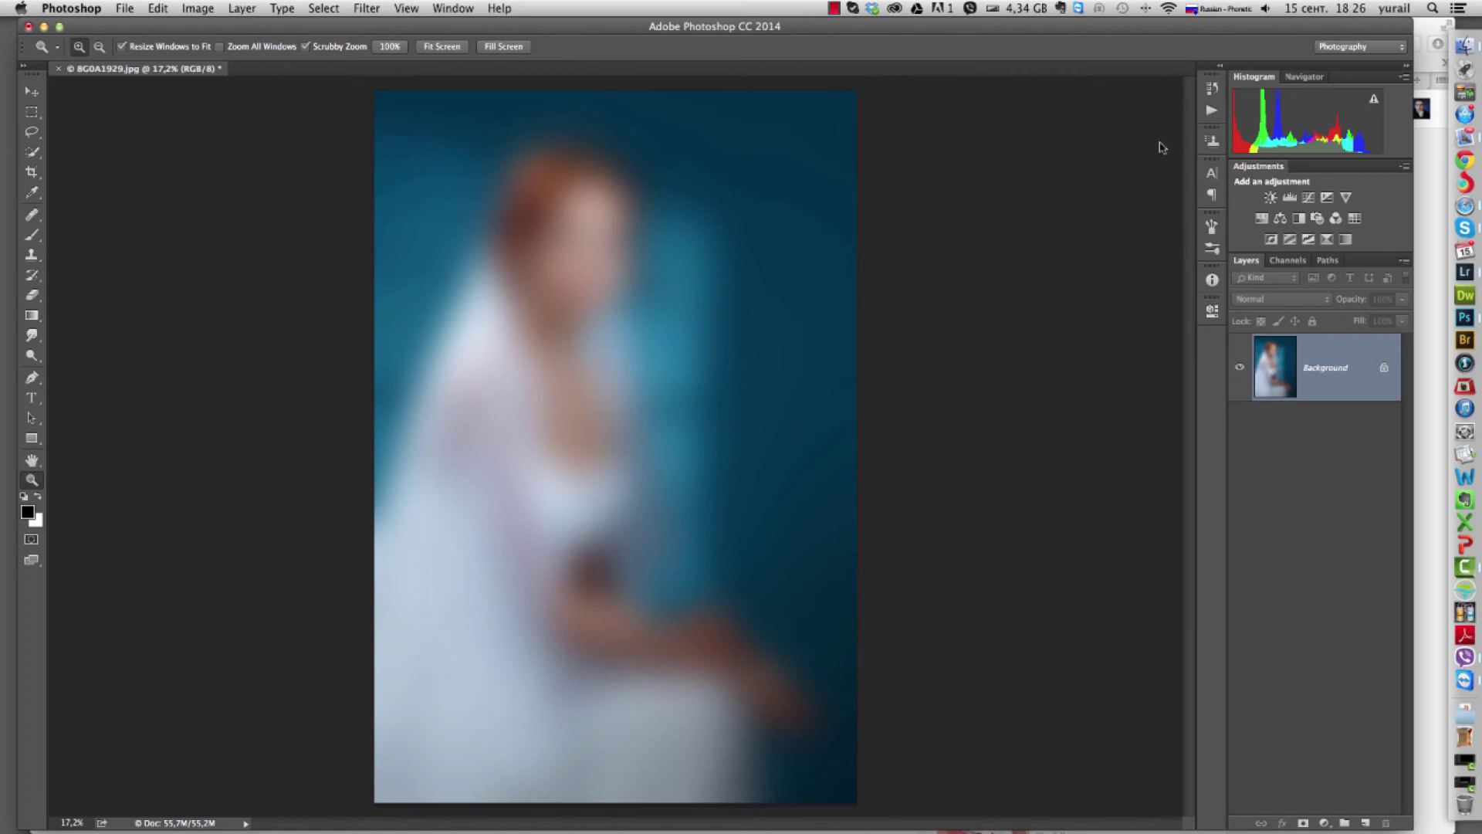
Undock the Tools panel, try docking it by the right-hand panels, then return it left.
{"action": "left_click_drag", "start_coordinate": [32, 75], "coordinate": [261, 148]}
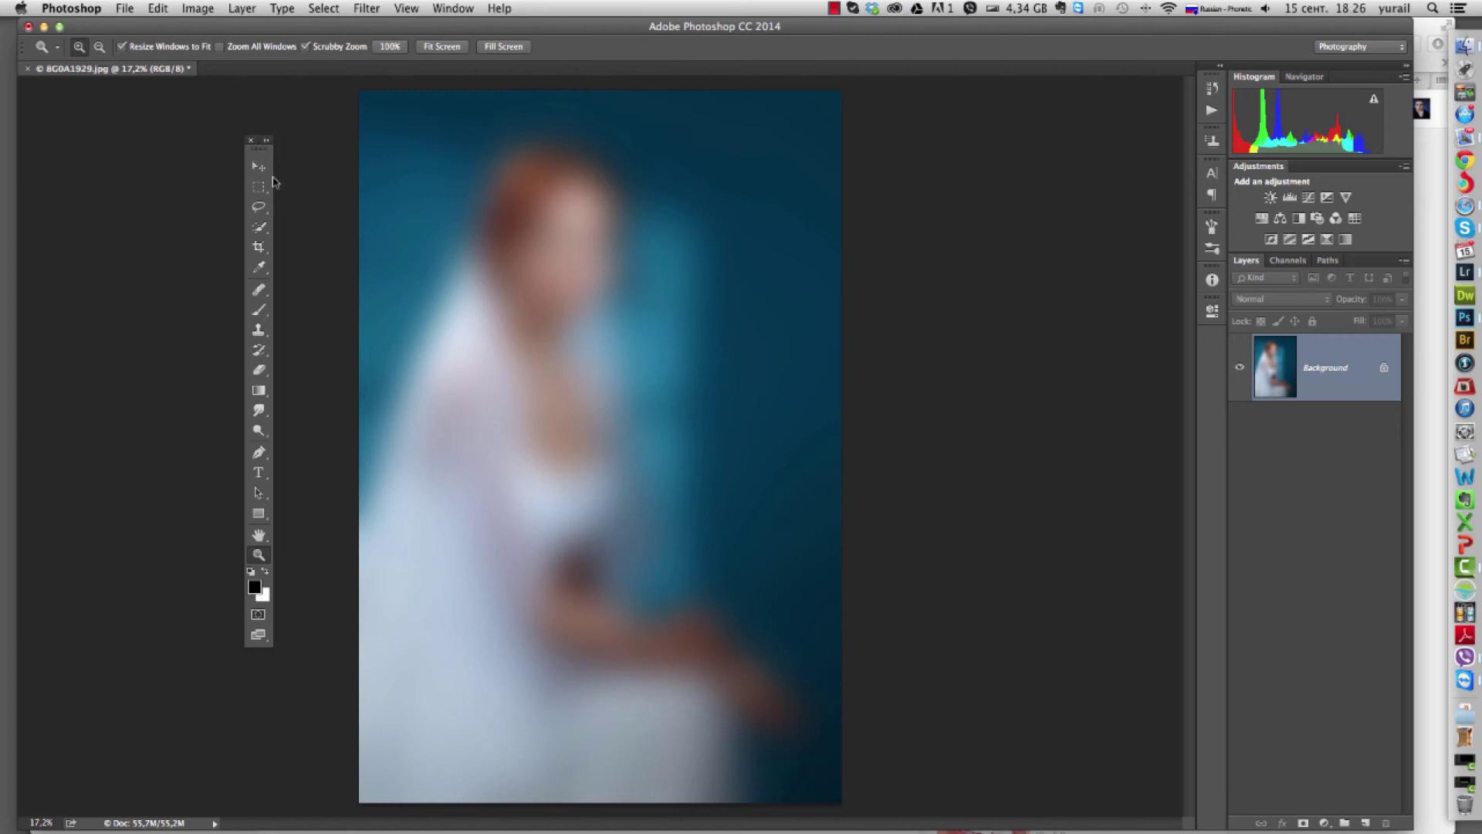
{"action": "left_click_drag", "start_coordinate": [258, 146], "coordinate": [1156, 93]}
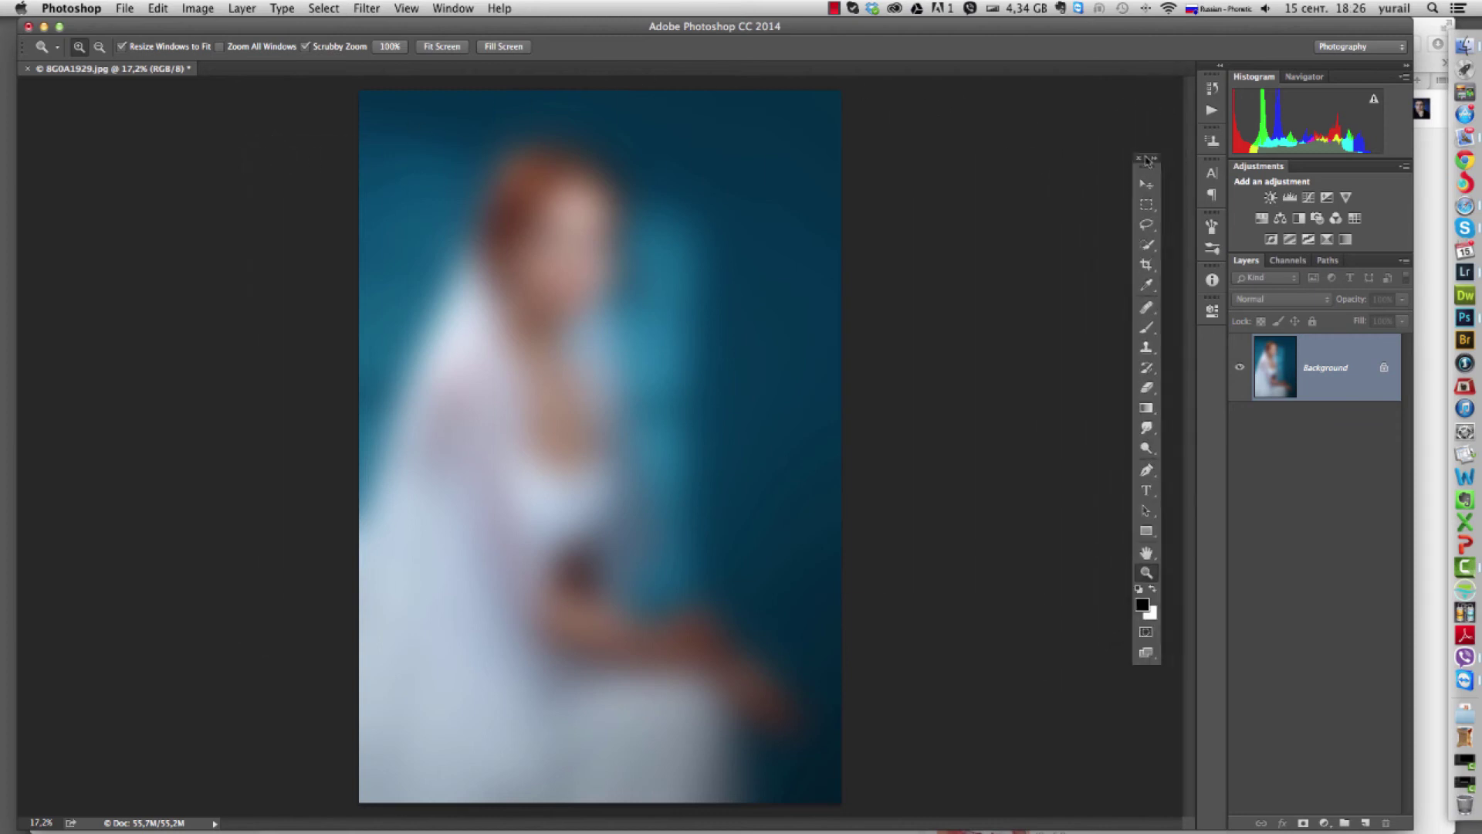
{"action": "mouse_move", "coordinate": [1155, 93]}
{"action": "left_mouse_down"}
{"action": "mouse_move", "coordinate": [1188, 307]}
{"action": "mouse_move", "coordinate": [1158, 302]}
{"action": "mouse_move", "coordinate": [1156, 318]}
{"action": "left_mouse_up"}
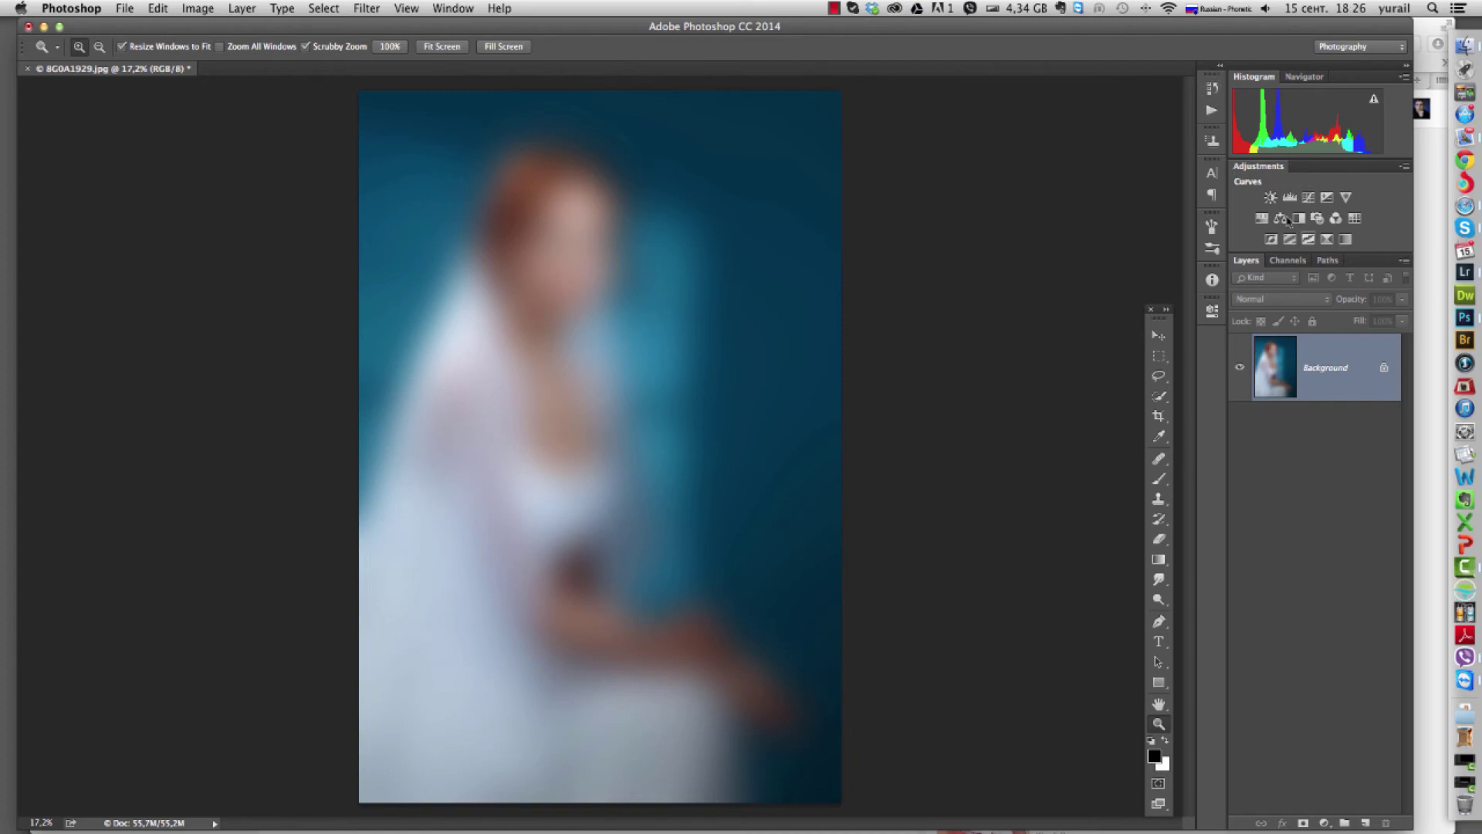
{"action": "left_click", "coordinate": [1211, 109]}
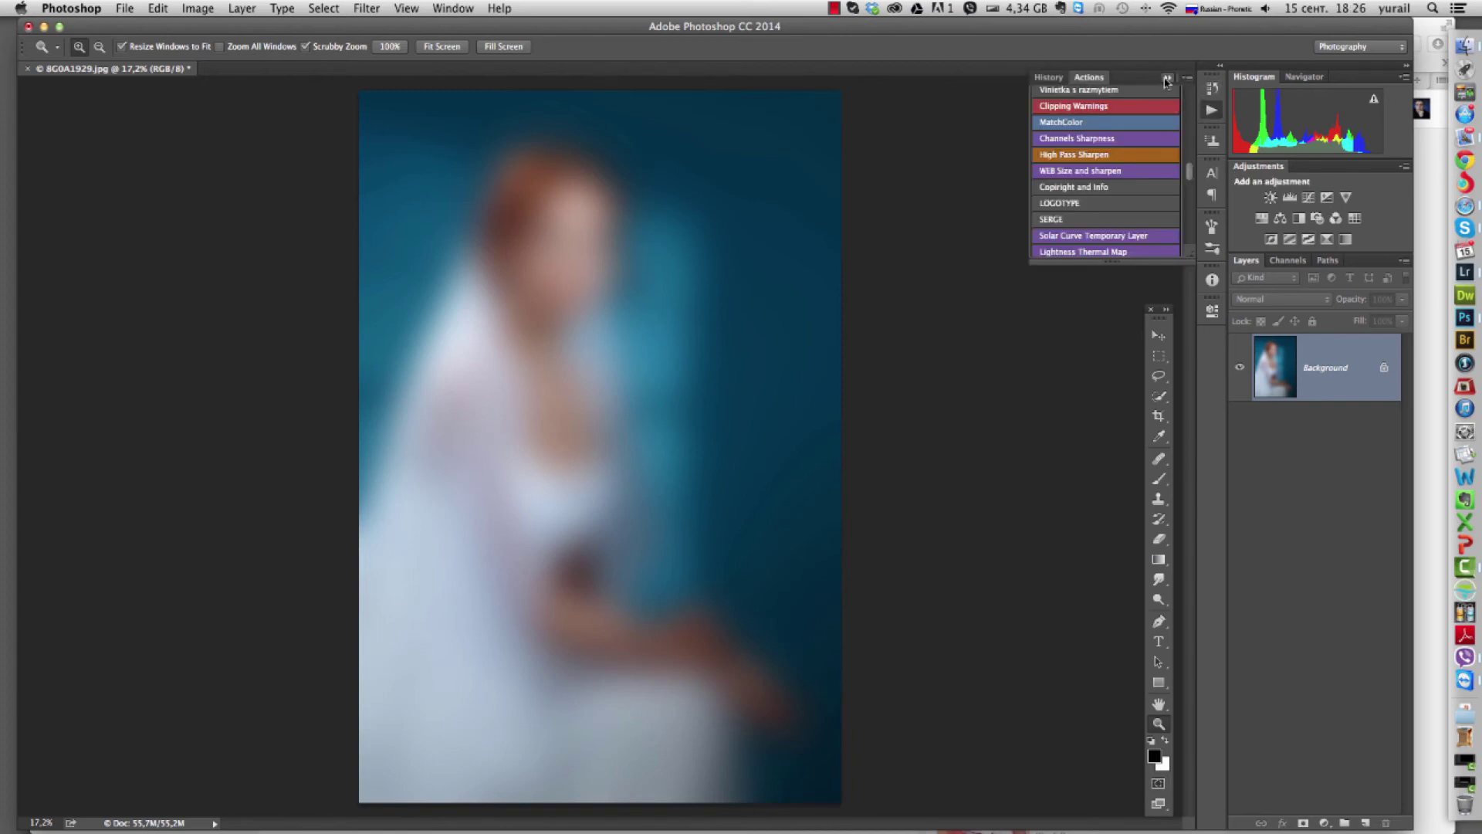
{"action": "left_click", "coordinate": [1166, 80]}
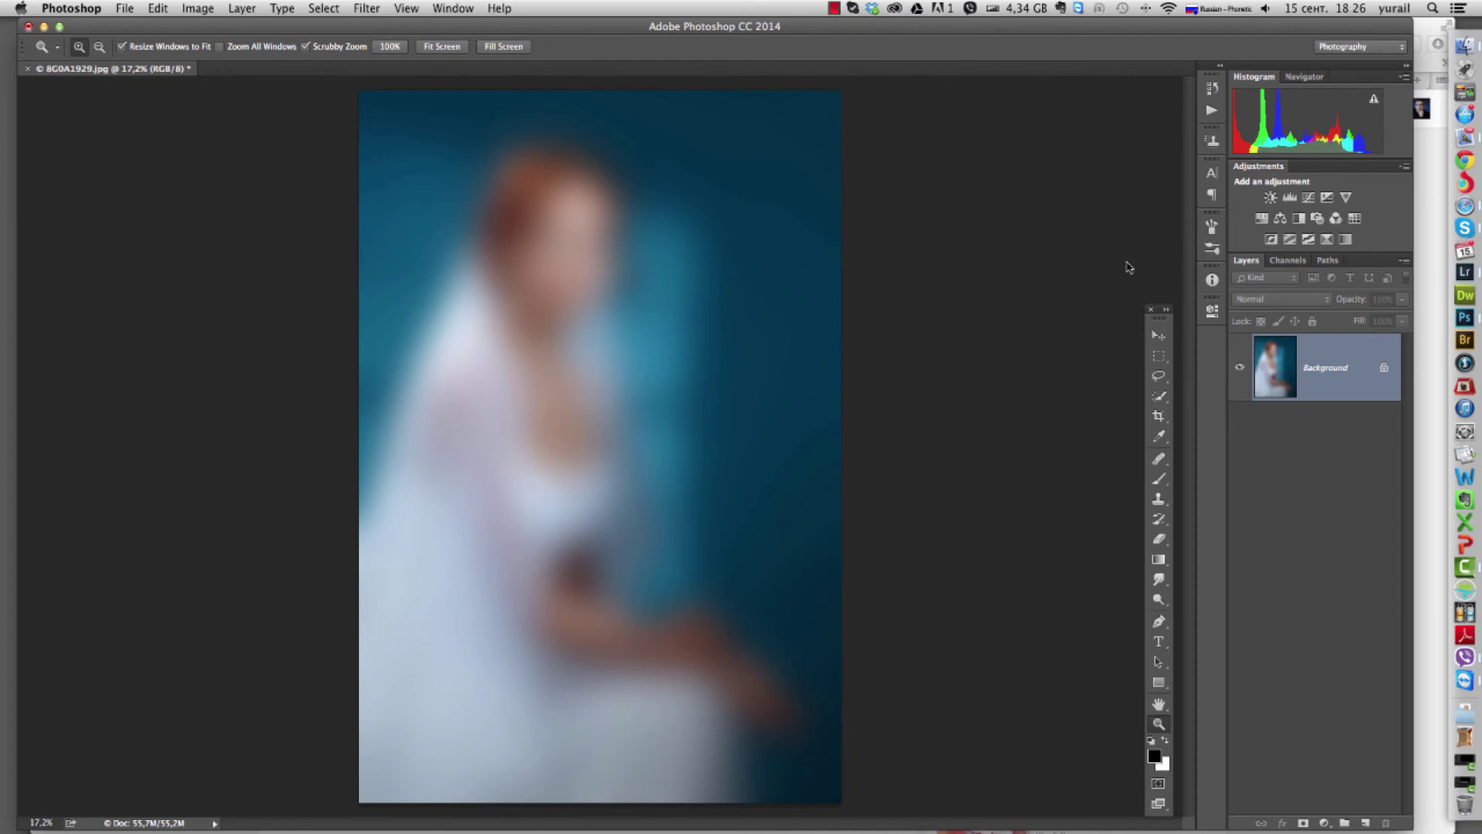
{"action": "left_click_drag", "start_coordinate": [1160, 321], "coordinate": [33, 92]}
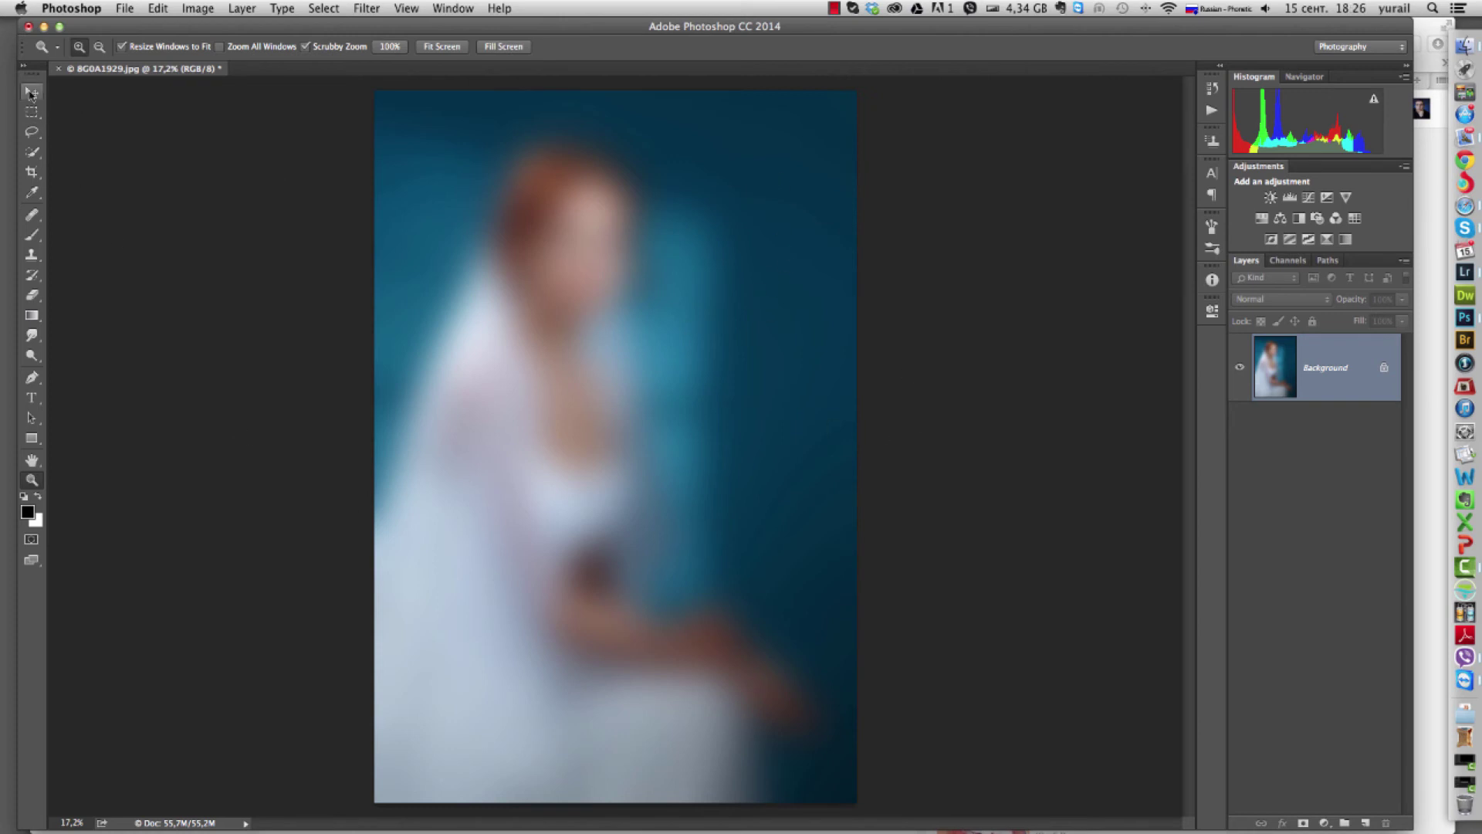
Undock the Tools panel again and leave it floating right of the photo.
{"action": "left_click_drag", "start_coordinate": [37, 93], "coordinate": [260, 181]}
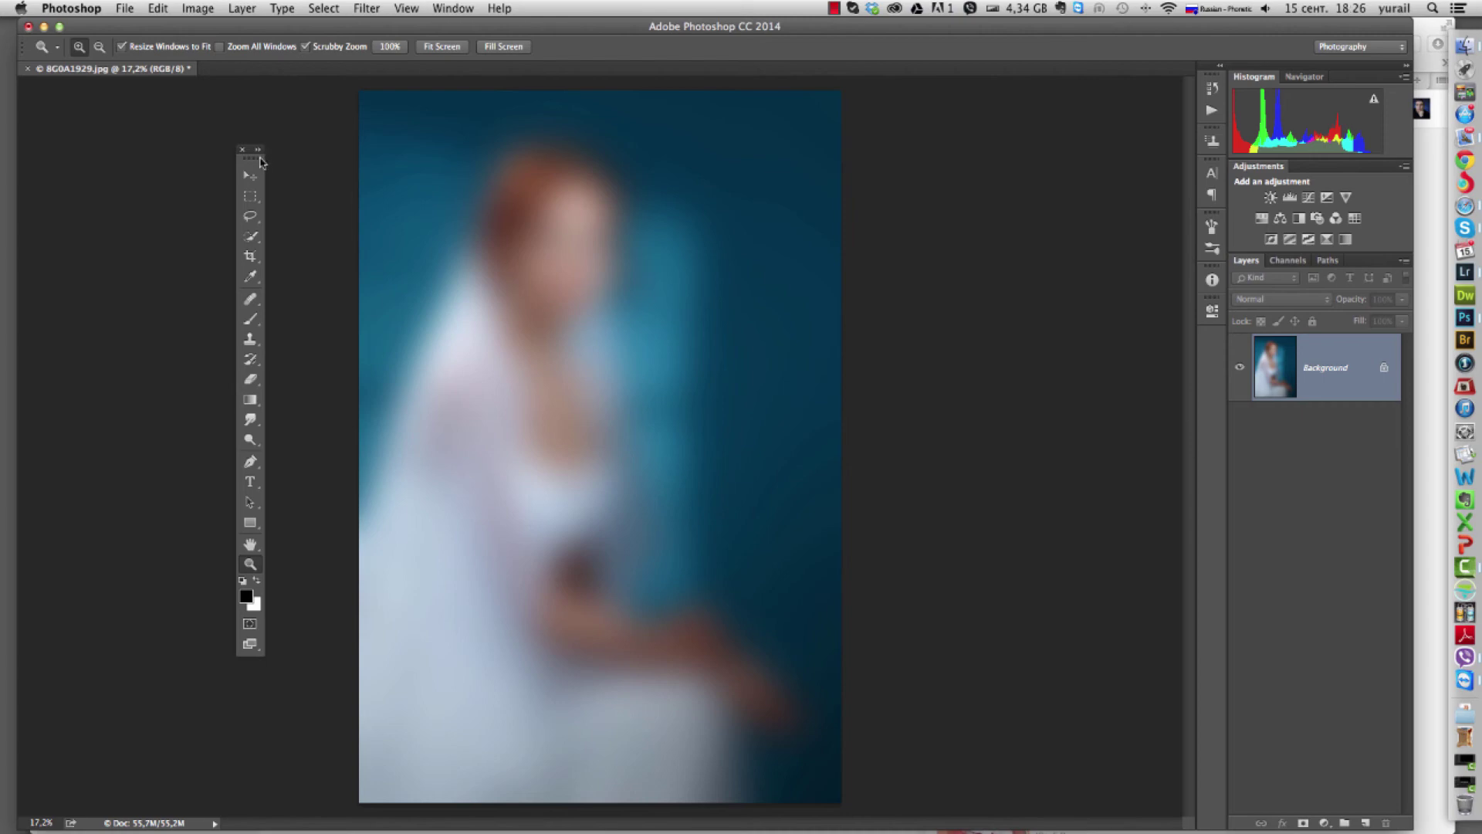
{"action": "left_click_drag", "start_coordinate": [259, 160], "coordinate": [270, 171]}
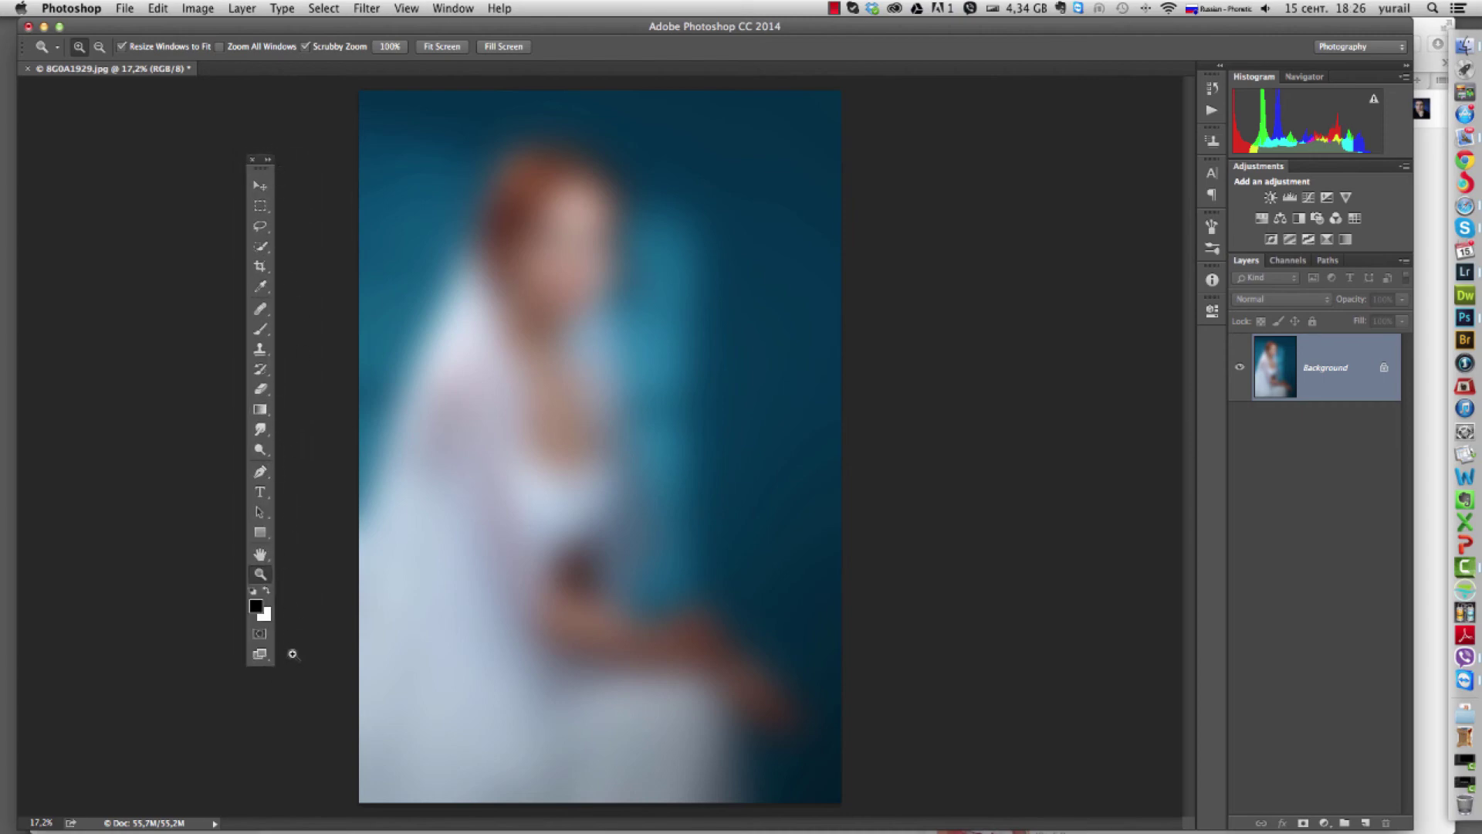
{"action": "mouse_move", "coordinate": [260, 160]}
{"action": "left_mouse_down"}
{"action": "mouse_move", "coordinate": [1018, 92]}
{"action": "mouse_move", "coordinate": [1147, 126]}
{"action": "mouse_move", "coordinate": [1121, 292]}
{"action": "left_mouse_up"}
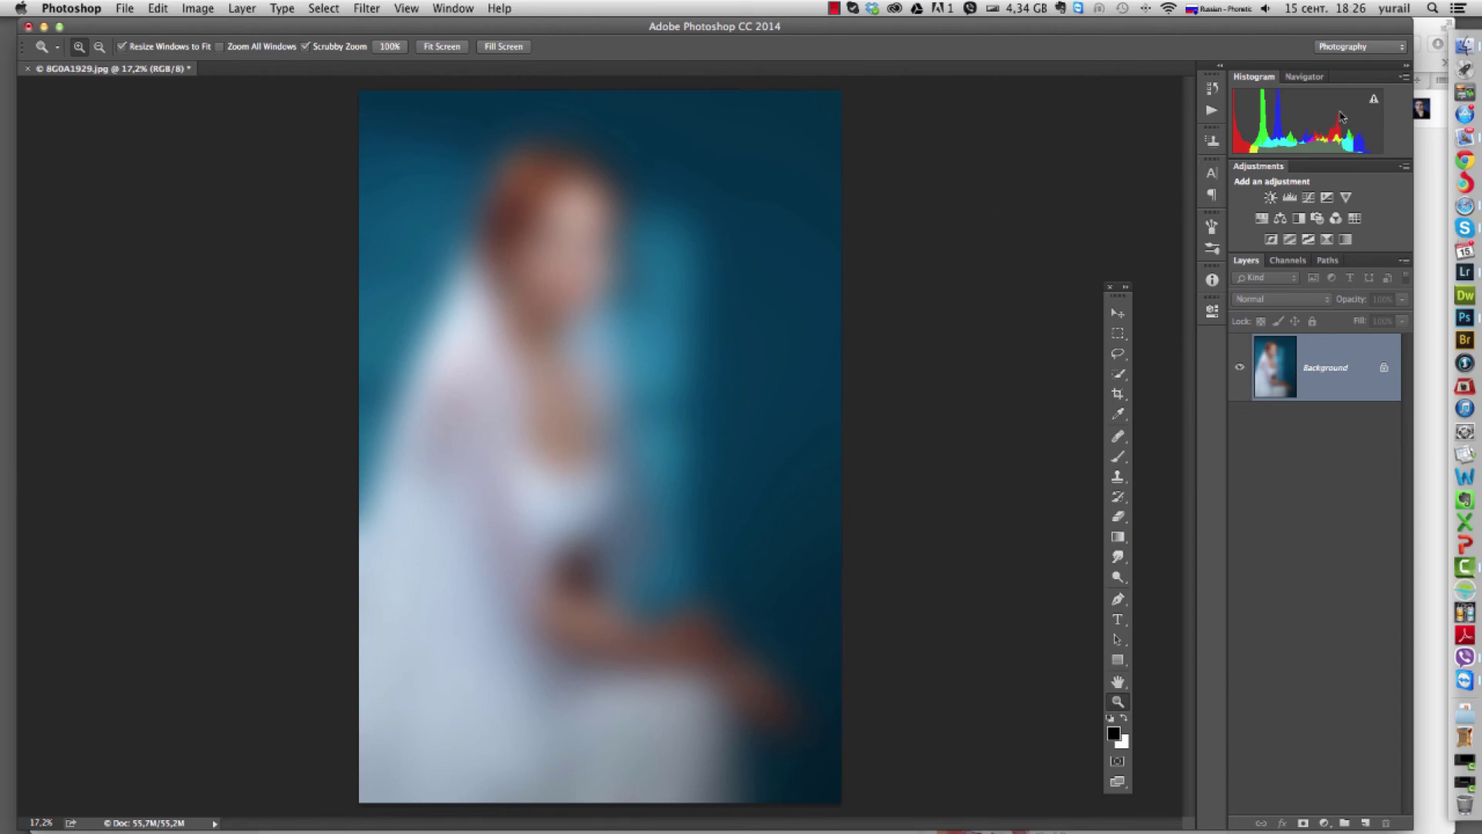
Start a new workspace named Photoshkola.by with Keyboard Shortcuts and Menus included.
{"action": "left_click", "coordinate": [1365, 49]}
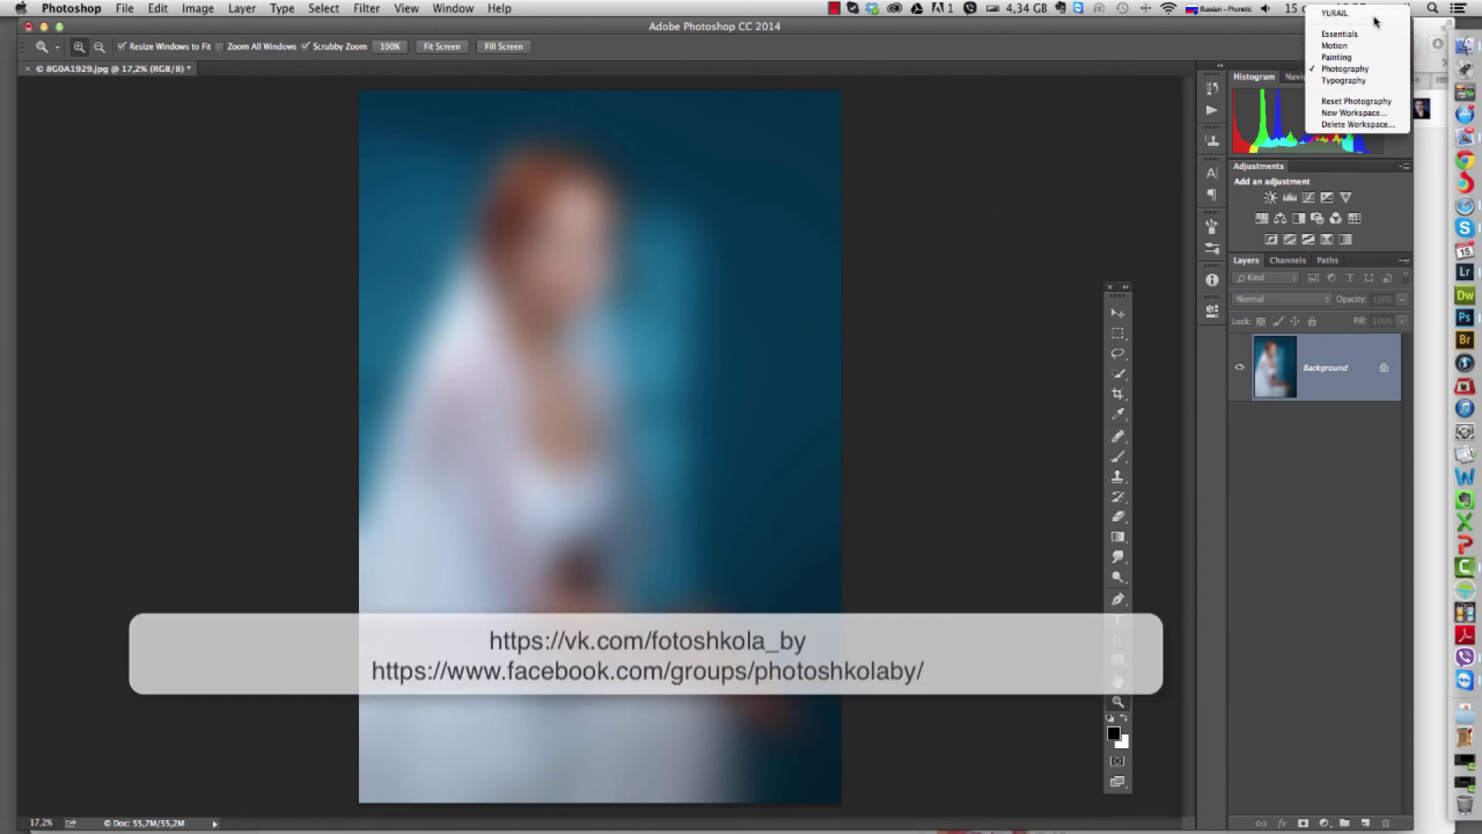
{"action": "left_click", "coordinate": [1358, 114]}
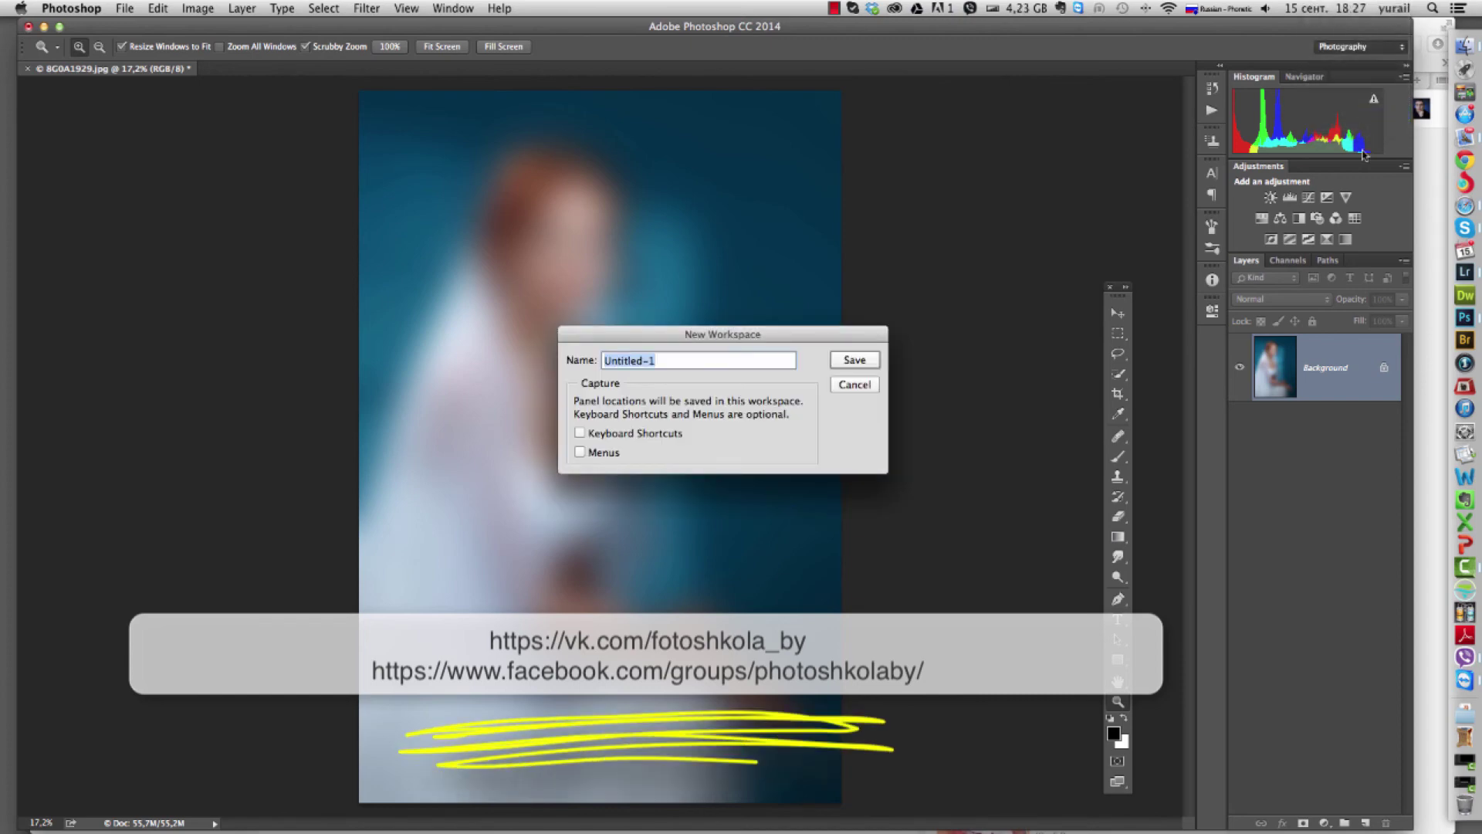
{"action": "left_click_drag", "start_coordinate": [813, 344], "coordinate": [823, 289]}
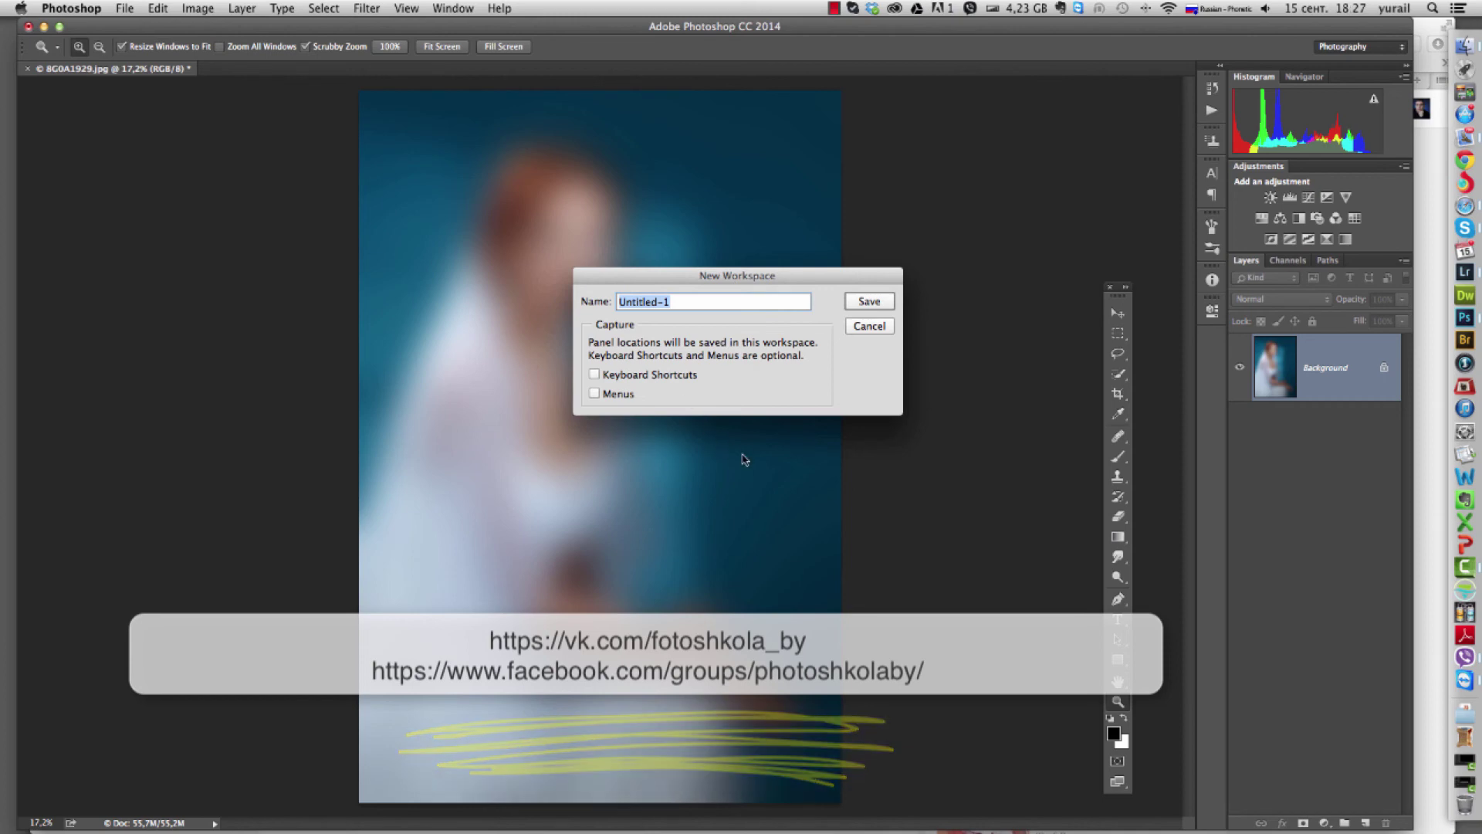
{"action": "type", "text": "Пч"}
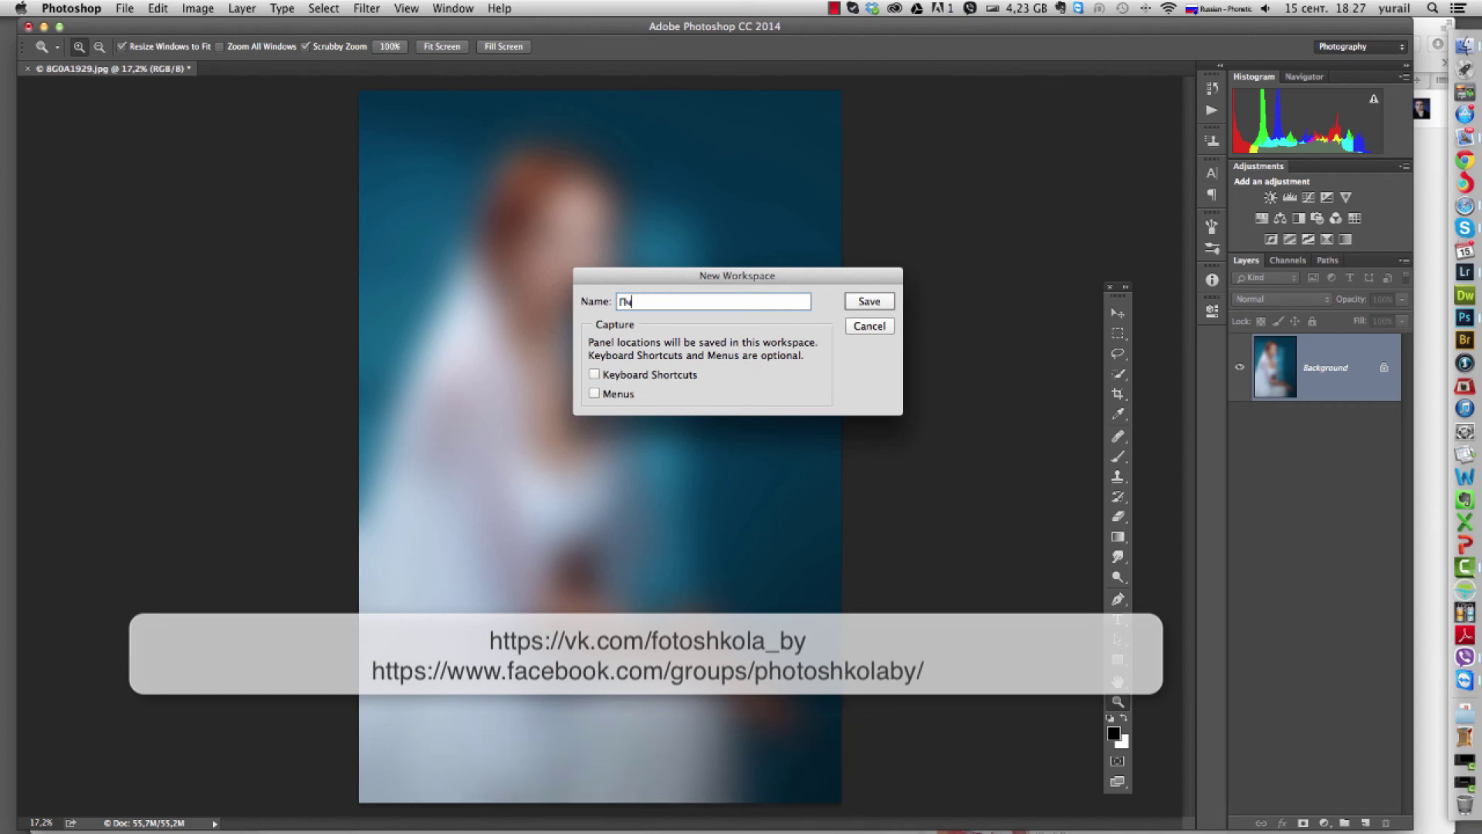
{"action": "type", "text": "ла"}
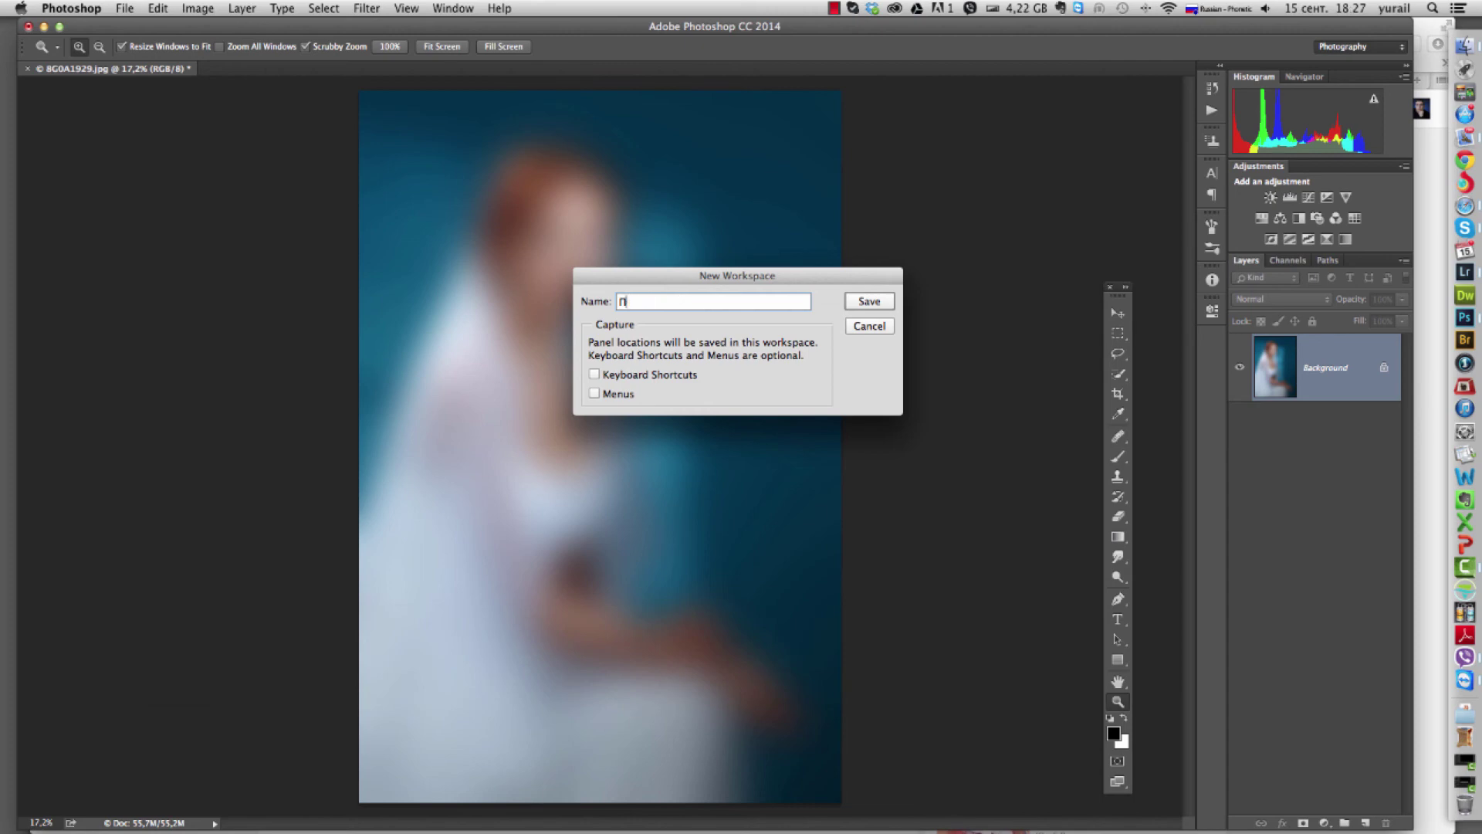
{"action": "key", "text": "ctrl+space"}
{"action": "type", "text": "P"}
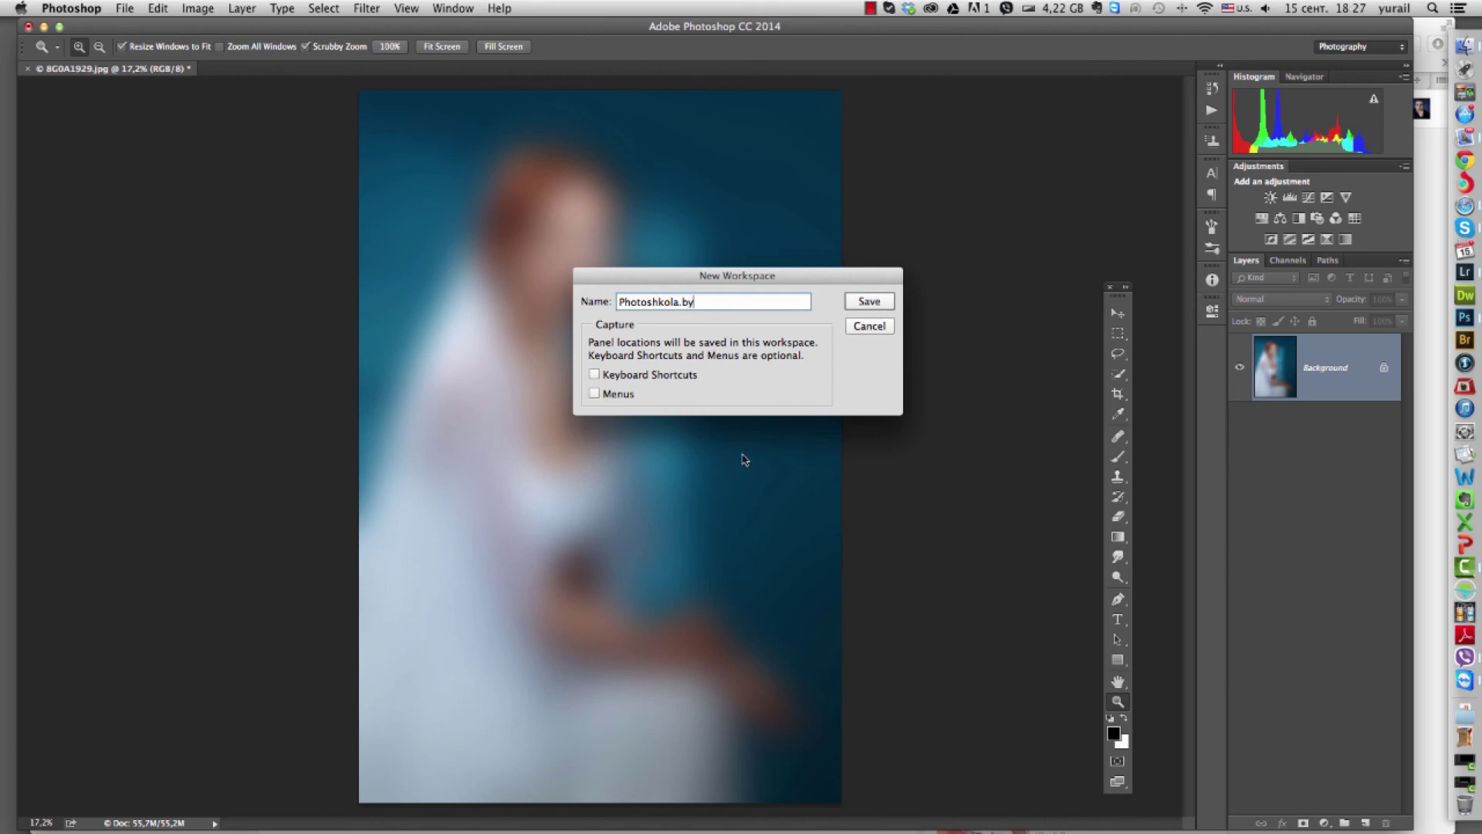
{"action": "left_click", "coordinate": [598, 397]}
Remove the '.by' ending after the period warning and save the workspace as Photoshkola.
{"action": "left_click", "coordinate": [865, 302]}
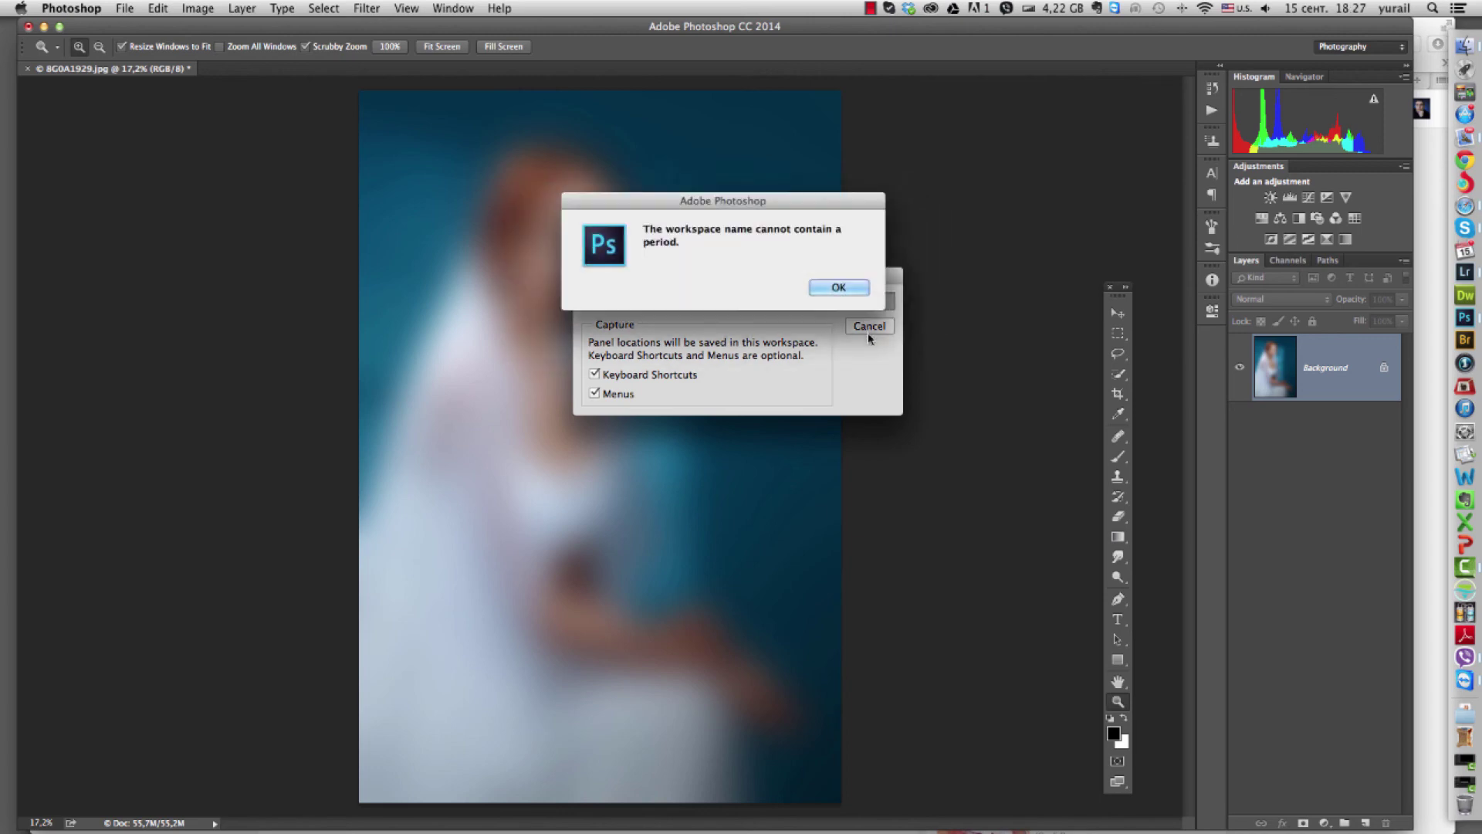
{"action": "left_click", "coordinate": [839, 288]}
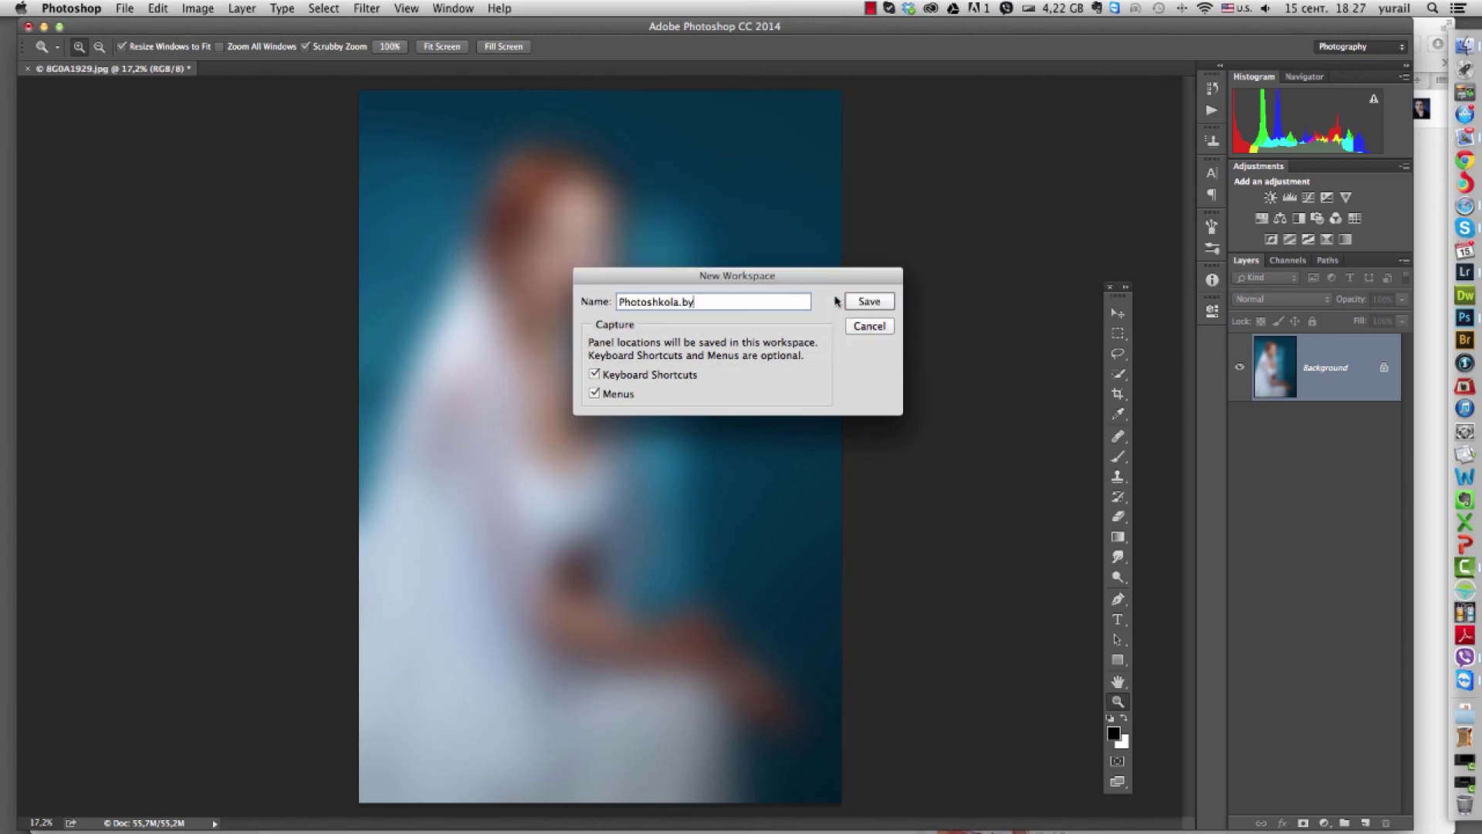
{"action": "double_click", "coordinate": [683, 303]}
{"action": "key", "text": "BackSpace"}
{"action": "left_click", "coordinate": [868, 303]}
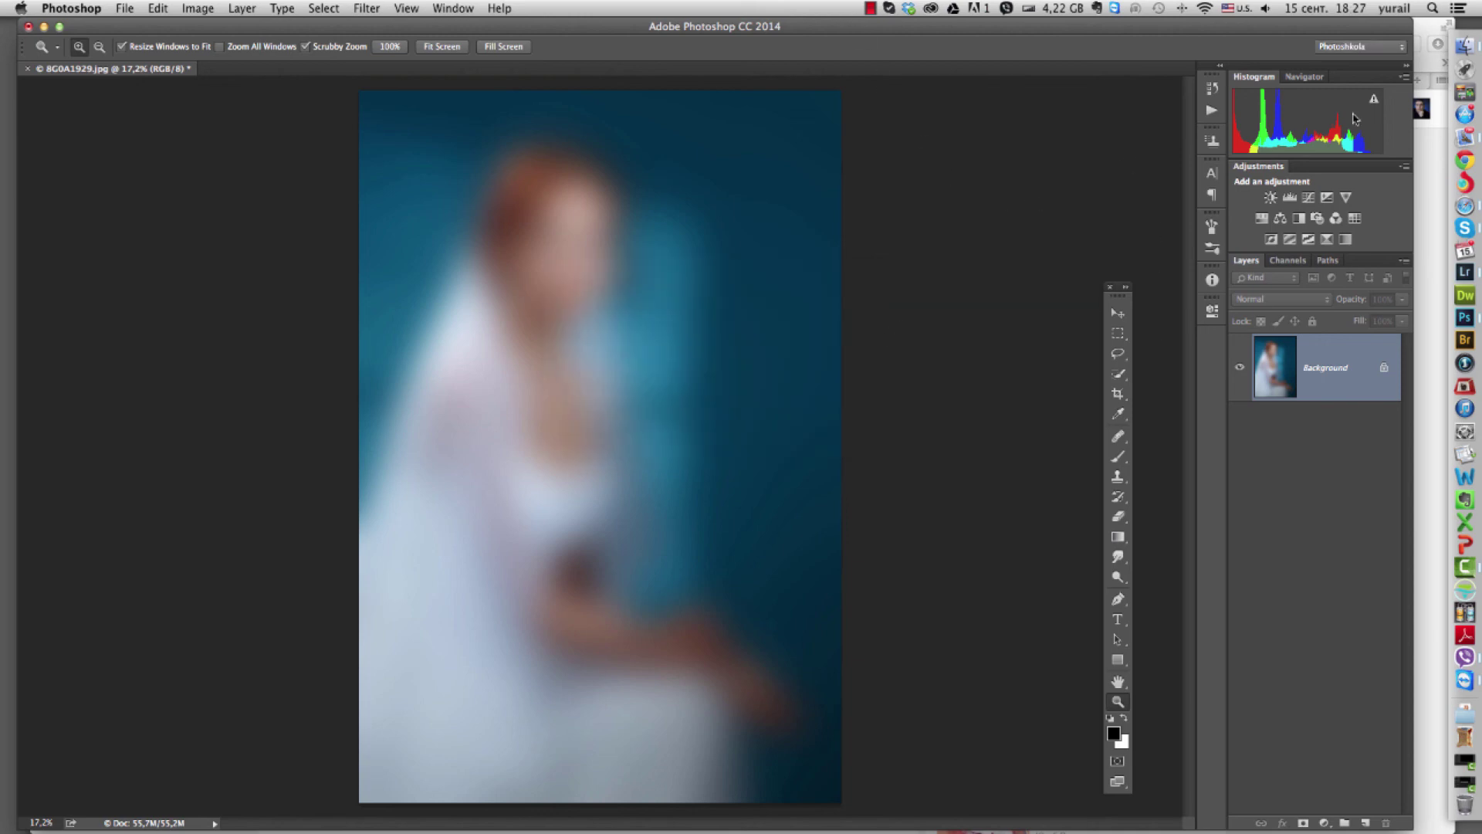
Close the floating Tools panel and view the Paragraph and Character panels.
{"action": "left_click", "coordinate": [1365, 48]}
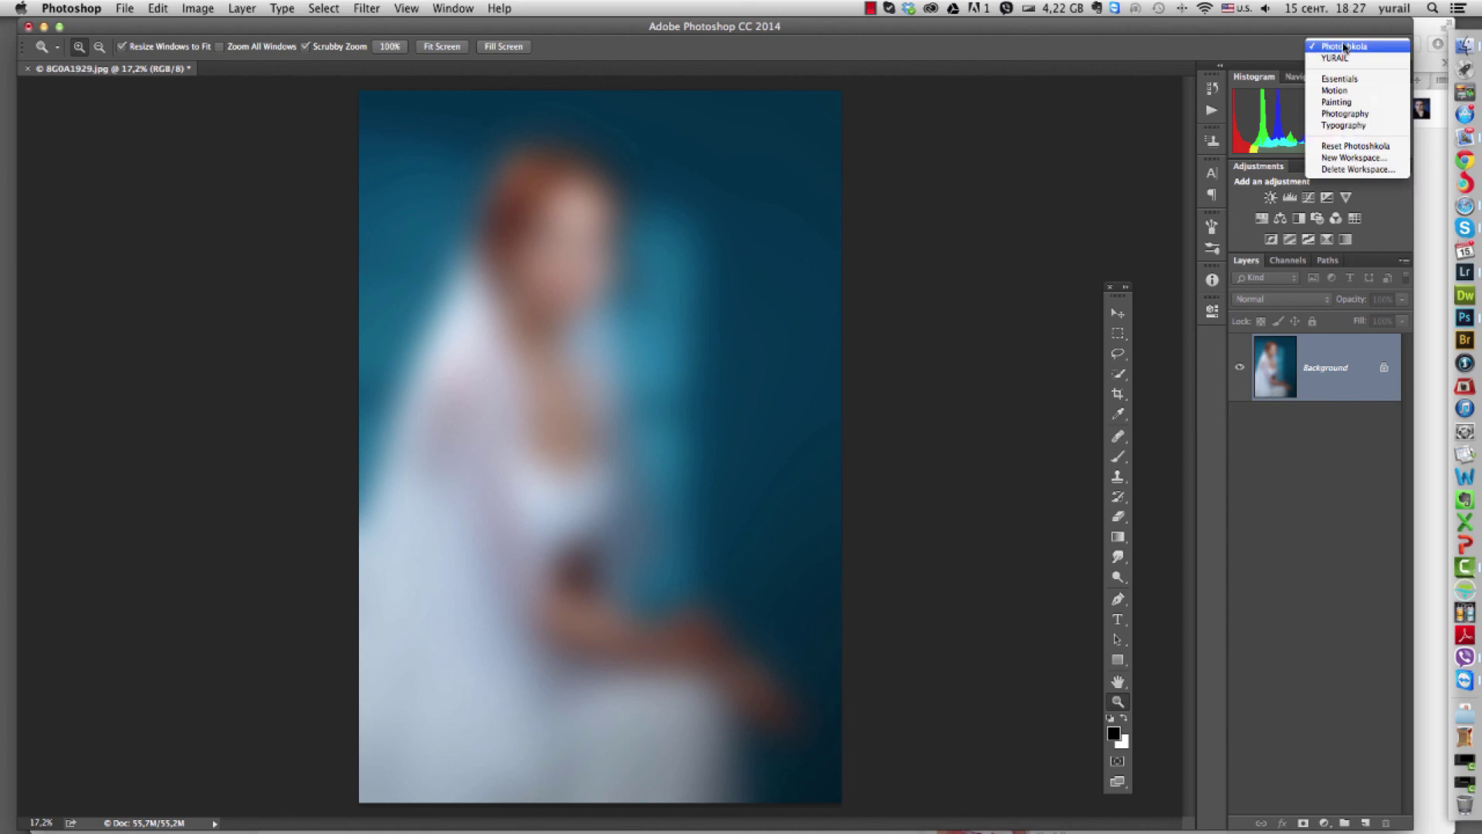
{"action": "left_click", "coordinate": [1344, 48]}
{"action": "left_click", "coordinate": [1110, 288]}
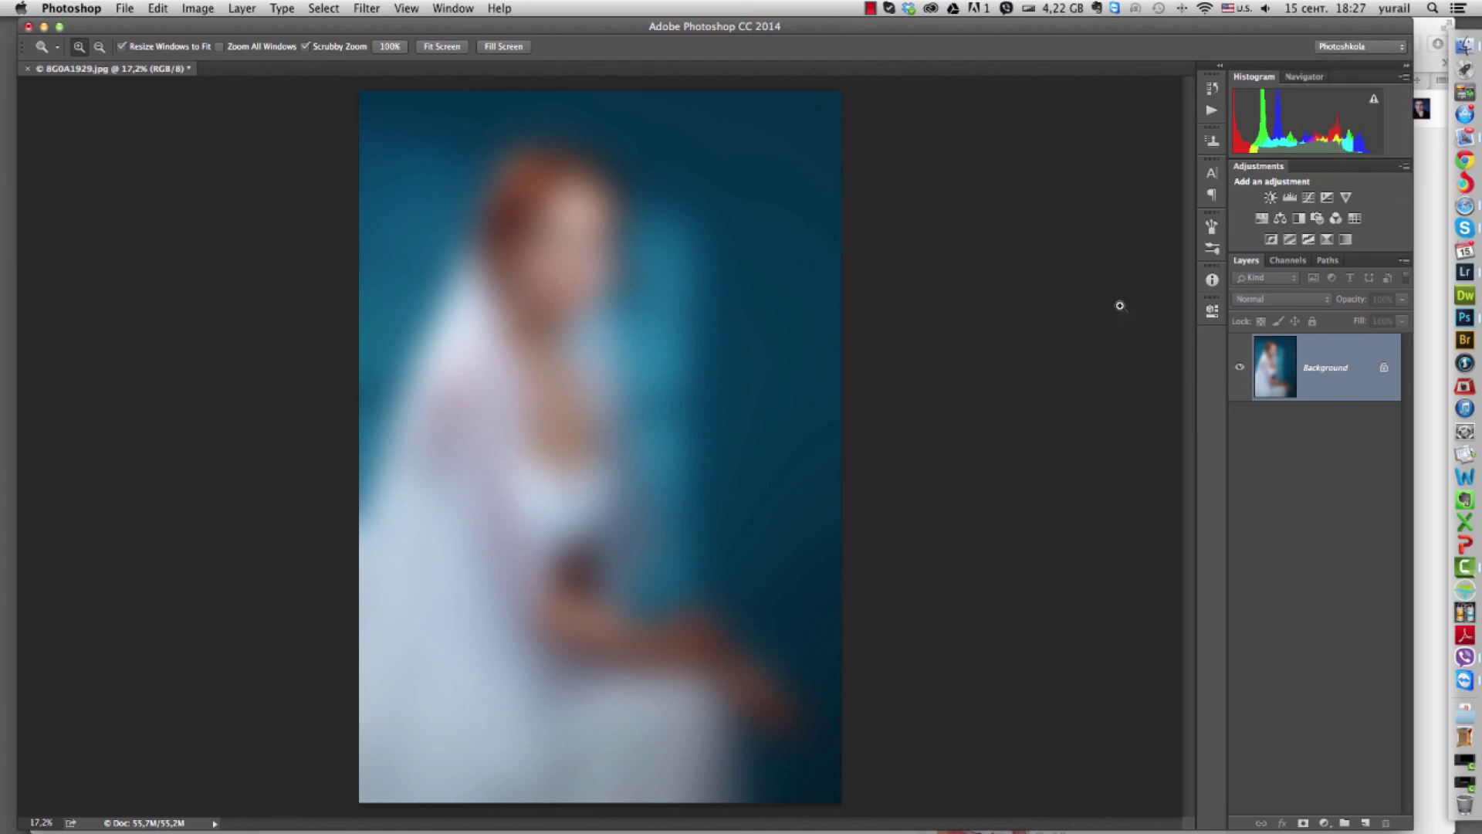
{"action": "left_click", "coordinate": [1212, 194]}
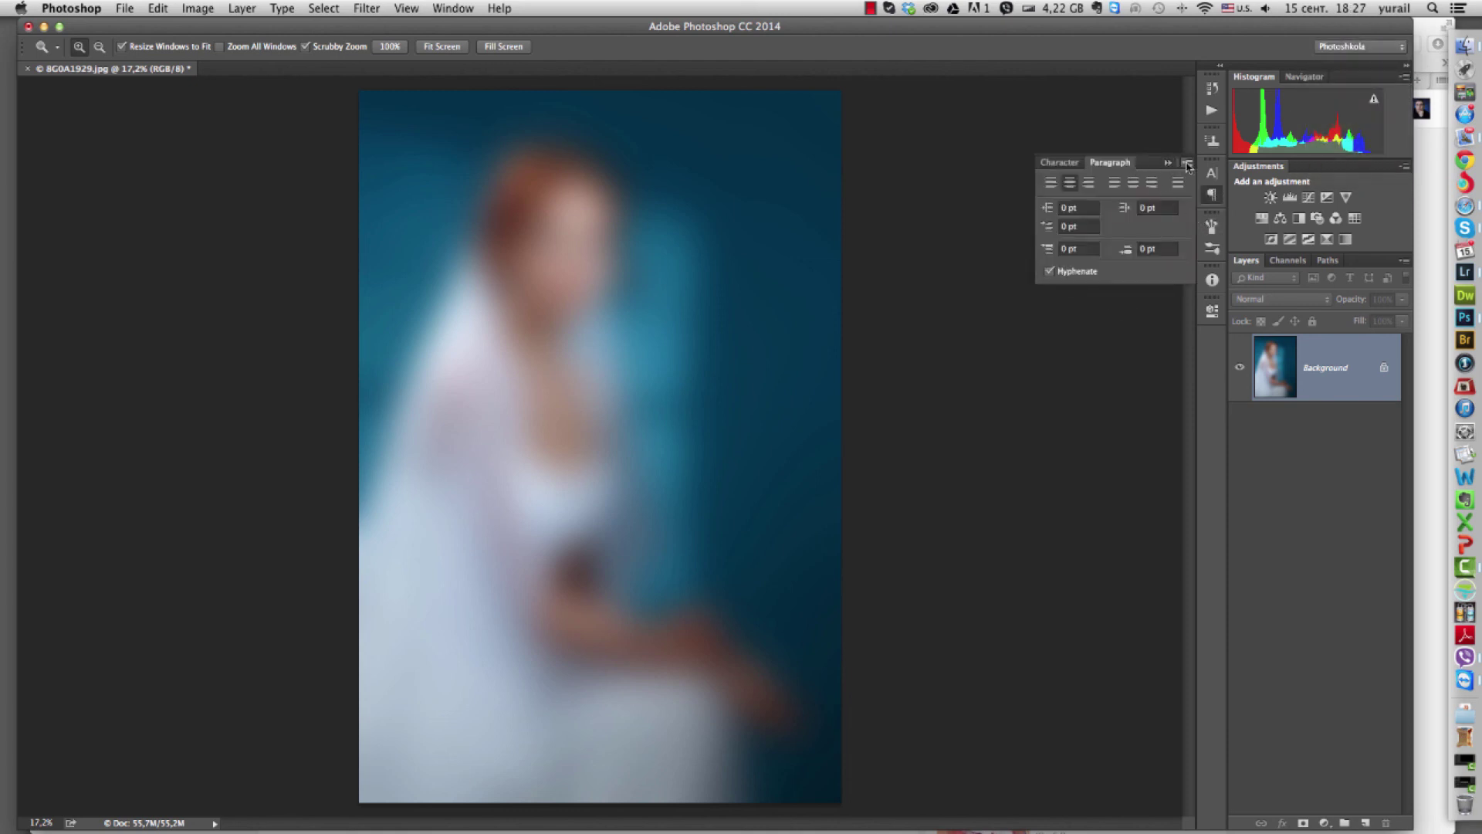
{"action": "left_click", "coordinate": [1057, 163]}
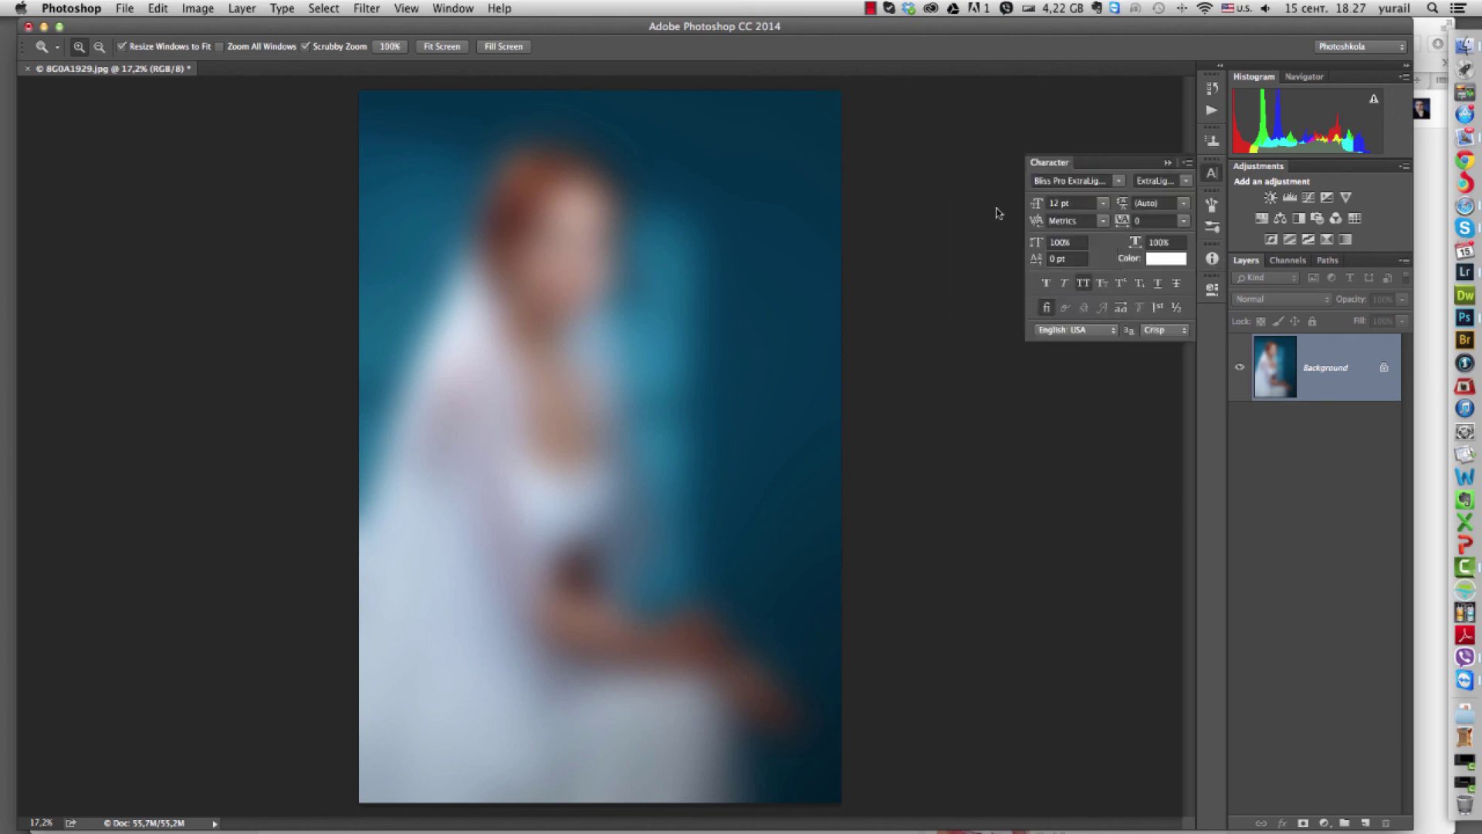
Drag the History/Actions and Clone Source panels out of the dock and close them.
{"action": "left_click", "coordinate": [1210, 111]}
{"action": "left_click_drag", "start_coordinate": [1142, 87], "coordinate": [967, 220]}
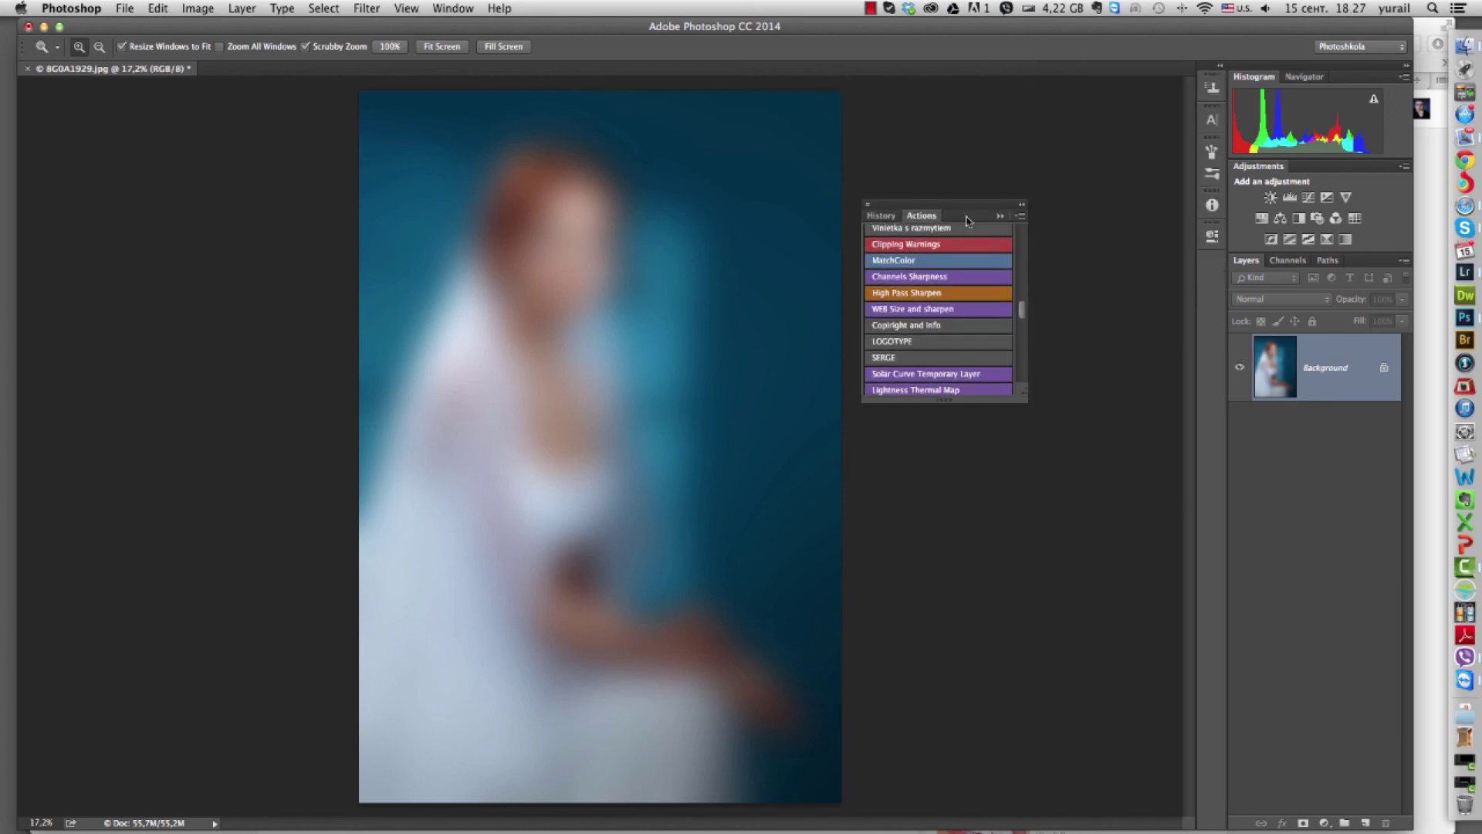
{"action": "left_click", "coordinate": [867, 204]}
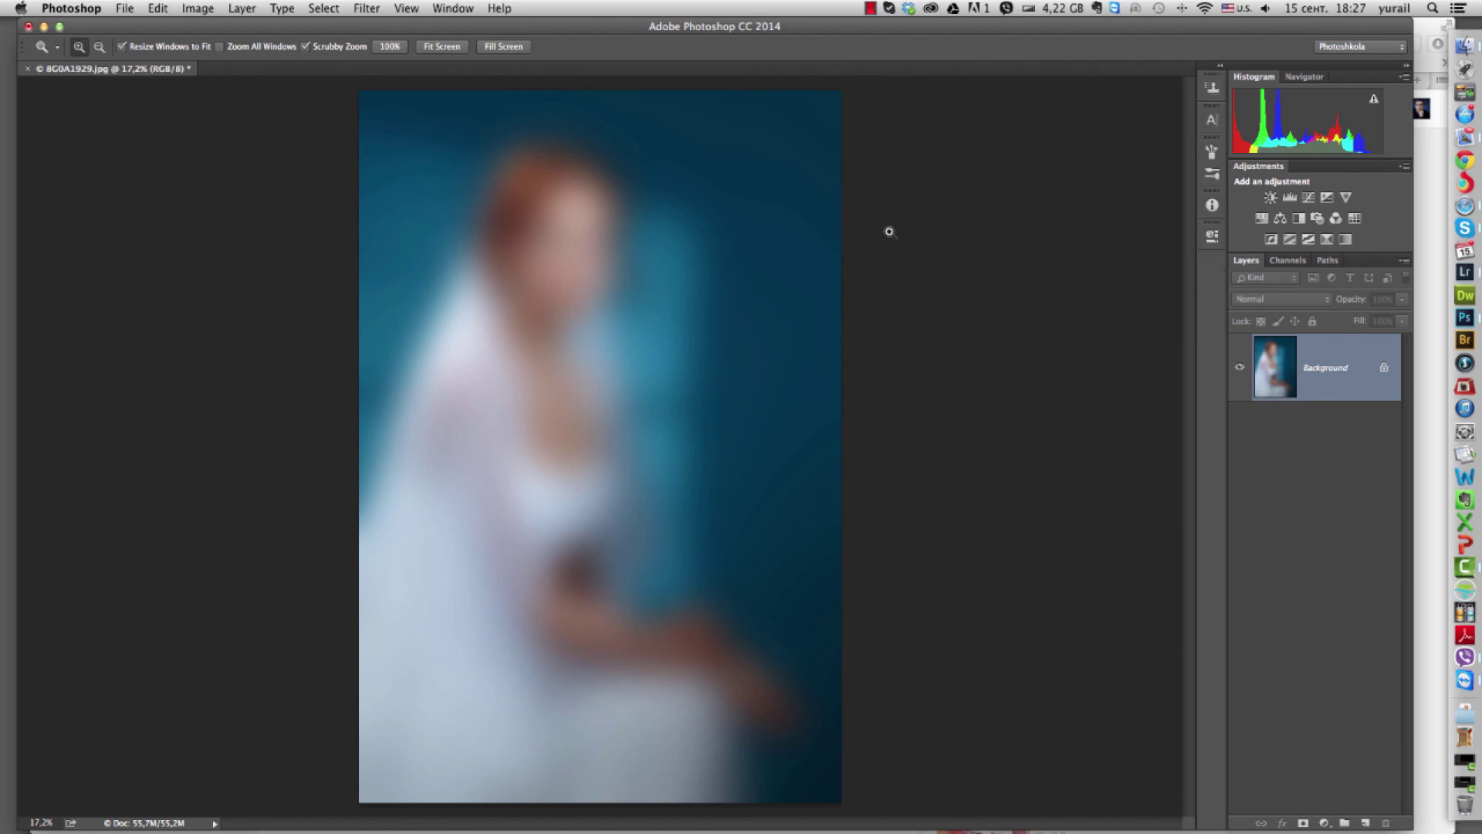
{"action": "left_click", "coordinate": [1211, 88]}
{"action": "left_click_drag", "start_coordinate": [1052, 77], "coordinate": [955, 115]}
{"action": "left_click", "coordinate": [931, 113]}
{"action": "left_click", "coordinate": [1022, 238]}
{"action": "left_click_drag", "start_coordinate": [523, 218], "coordinate": [472, 288]}
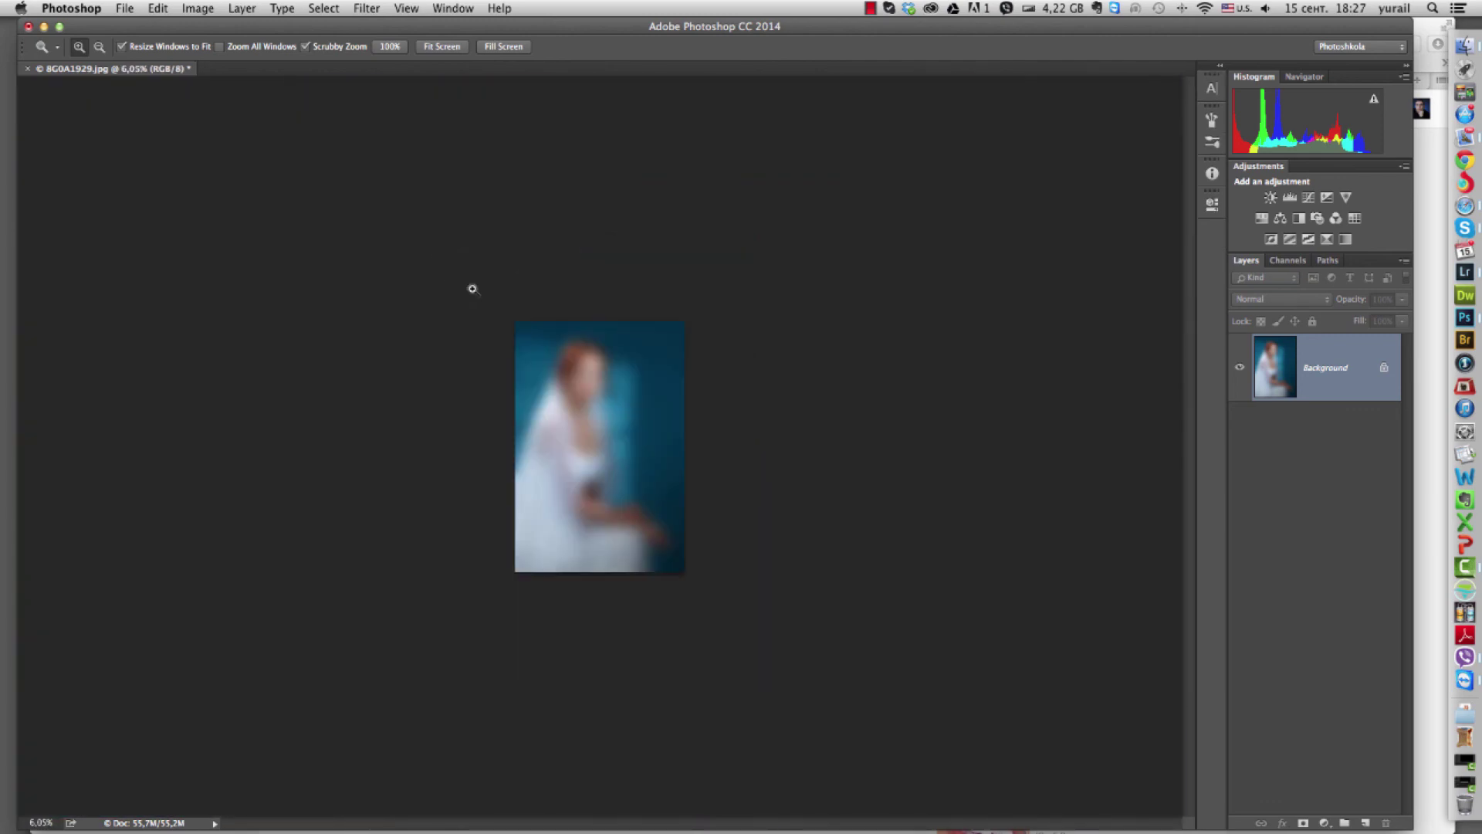
Reset Photoshkola to bring back the floating Tools panel and collapsed side panels.
{"action": "left_click", "coordinate": [463, 10]}
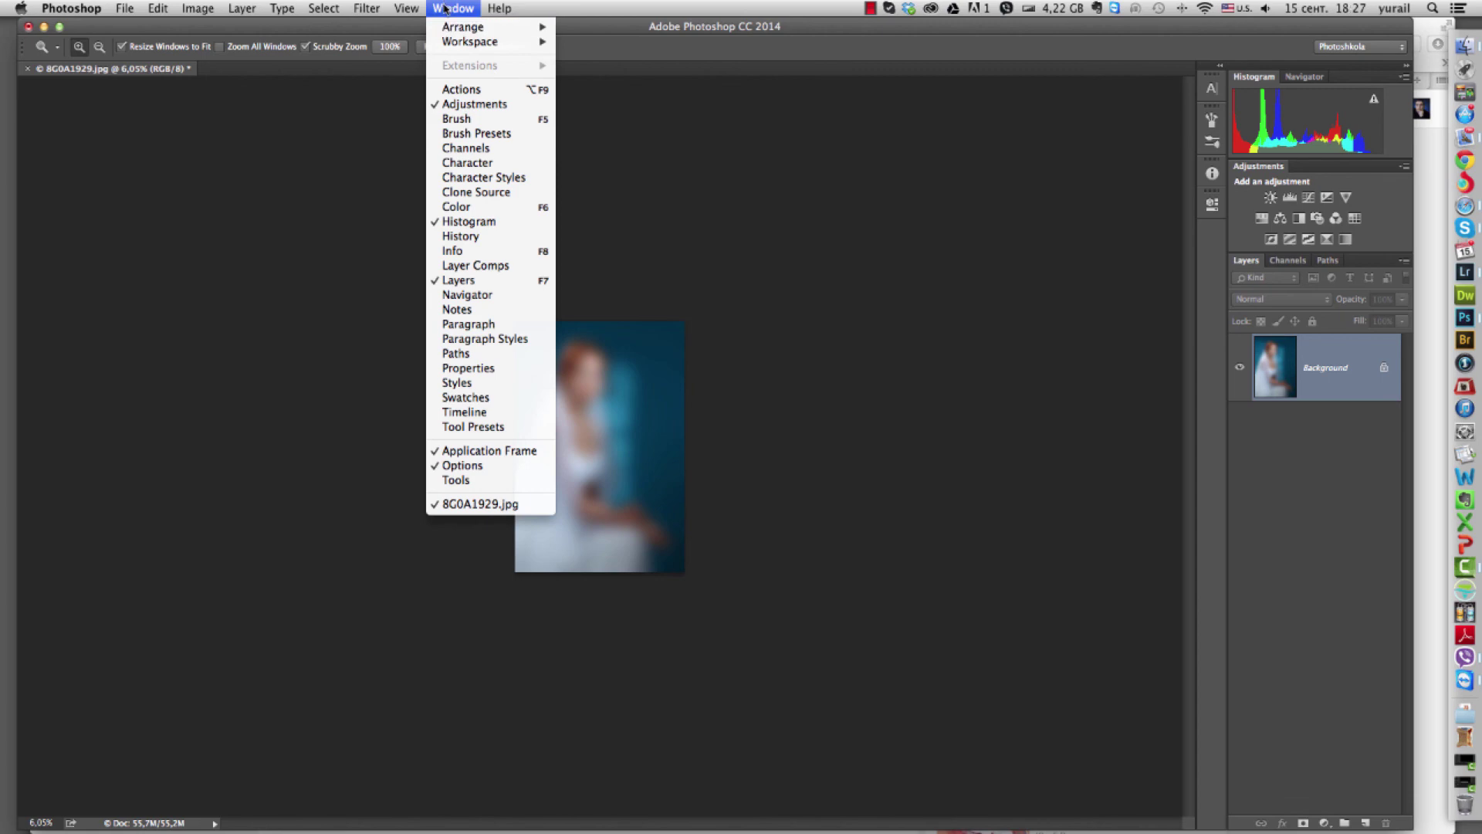
{"action": "left_click", "coordinate": [809, 229]}
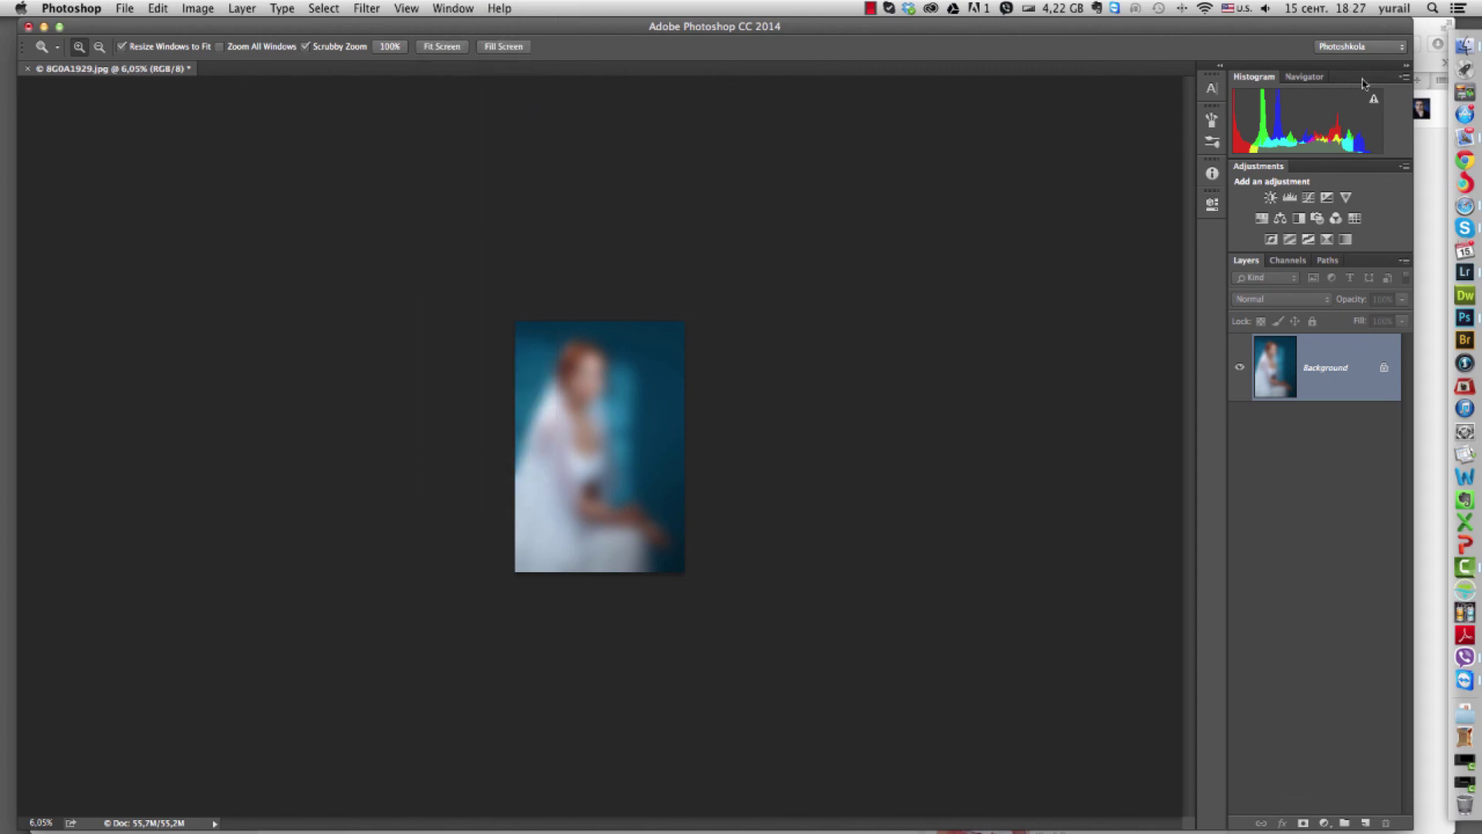
{"action": "left_click", "coordinate": [642, 401]}
{"action": "left_click", "coordinate": [1356, 48]}
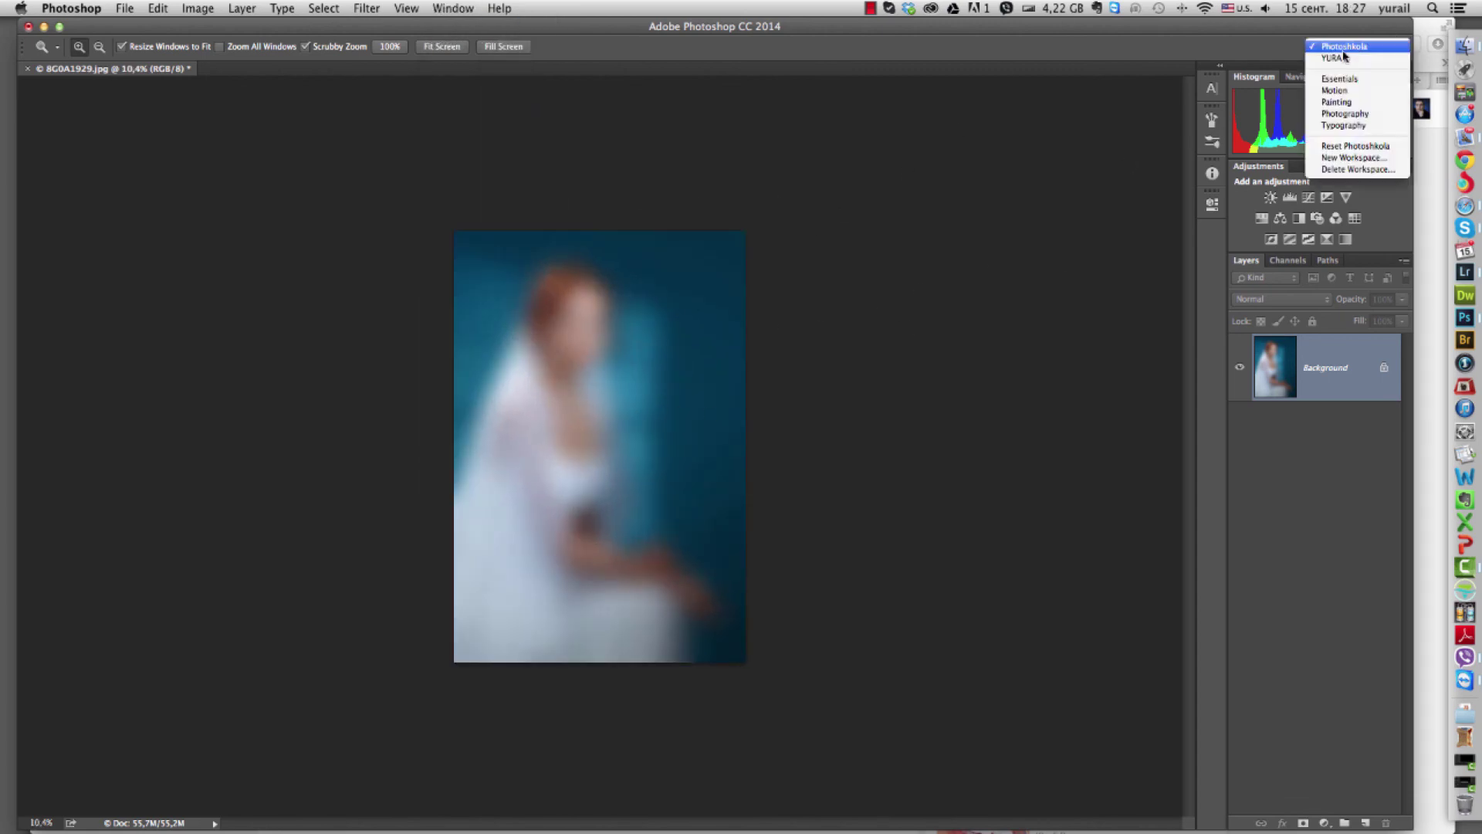
{"action": "left_click", "coordinate": [1341, 149]}
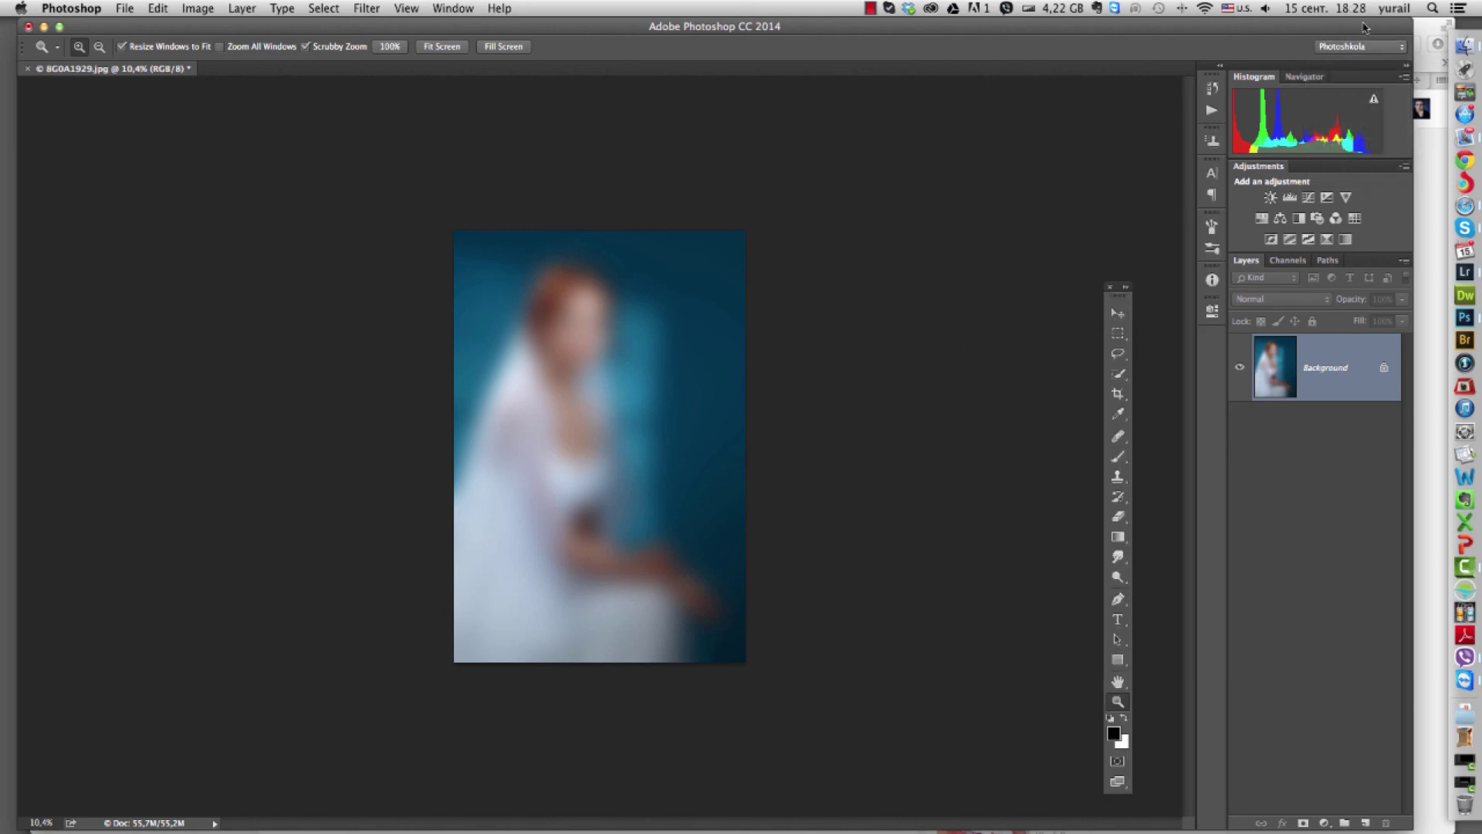
Switch to the YURAIL workspace, move its floating panel, then reset YURAIL to its saved layout.
{"action": "left_click", "coordinate": [1351, 48]}
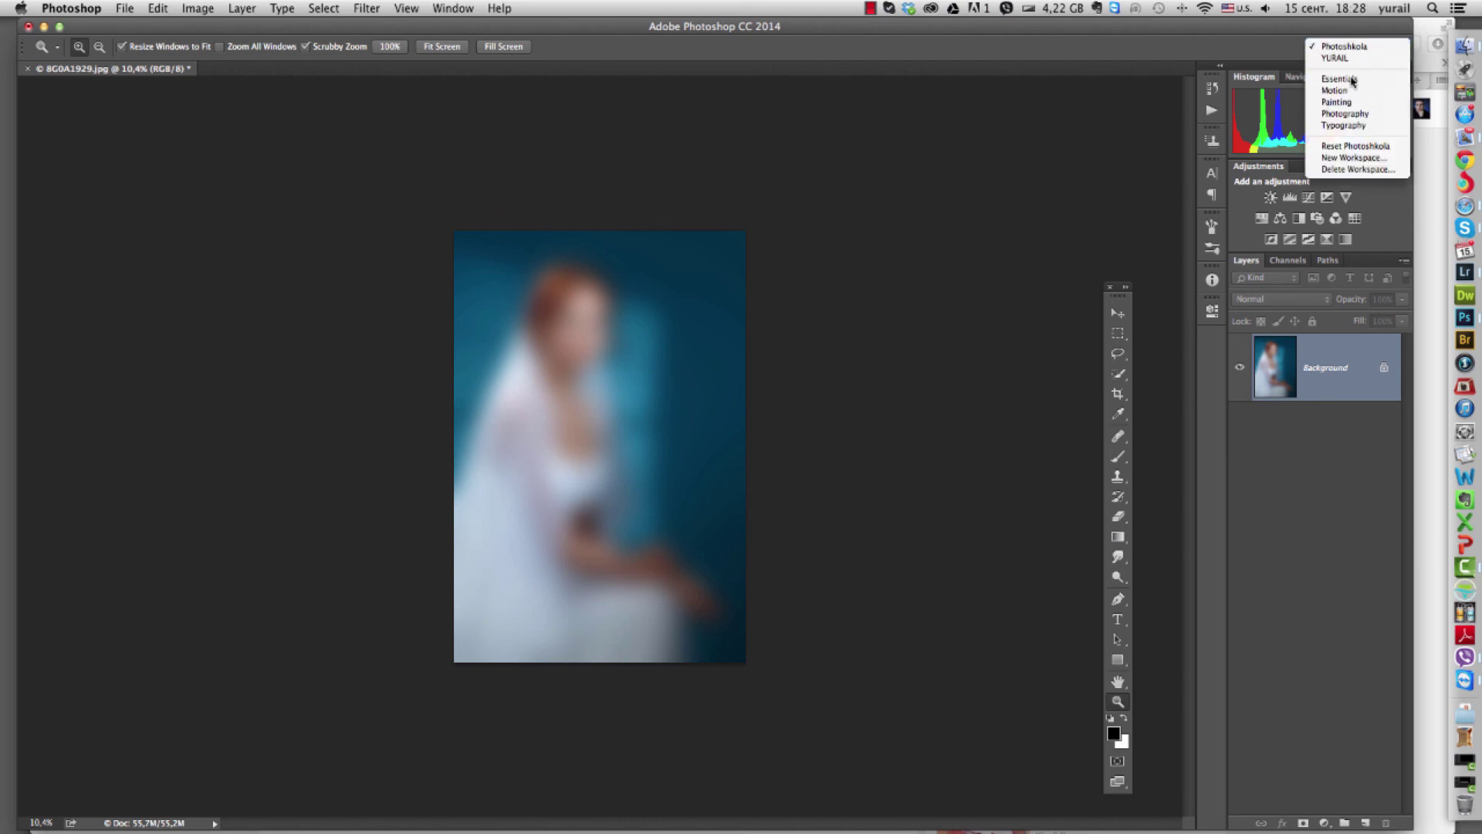
{"action": "left_click", "coordinate": [1349, 59]}
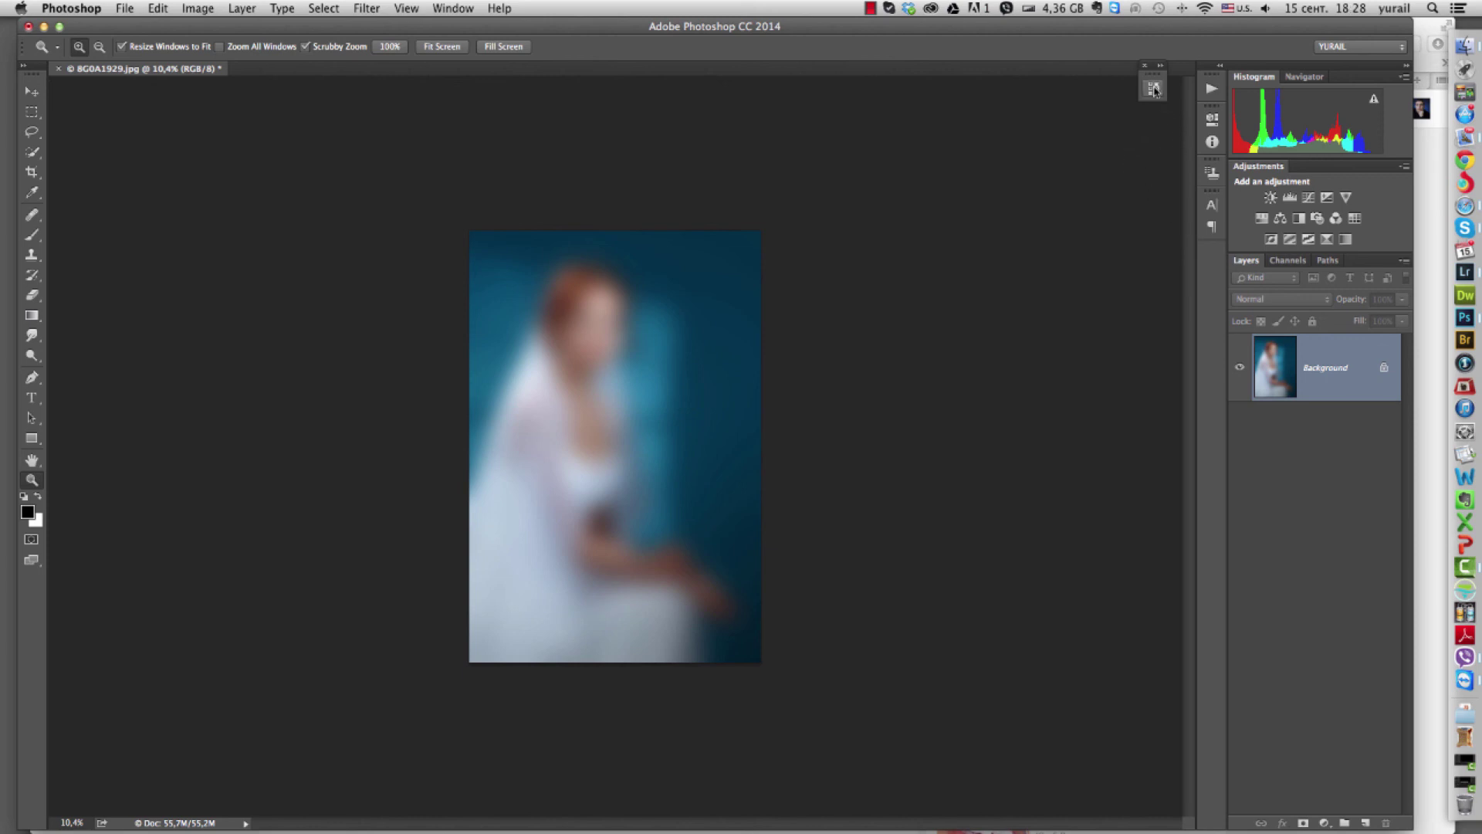
{"action": "mouse_move", "coordinate": [1158, 65]}
{"action": "left_mouse_down"}
{"action": "mouse_move", "coordinate": [1157, 94]}
{"action": "mouse_move", "coordinate": [1212, 86]}
{"action": "left_mouse_up"}
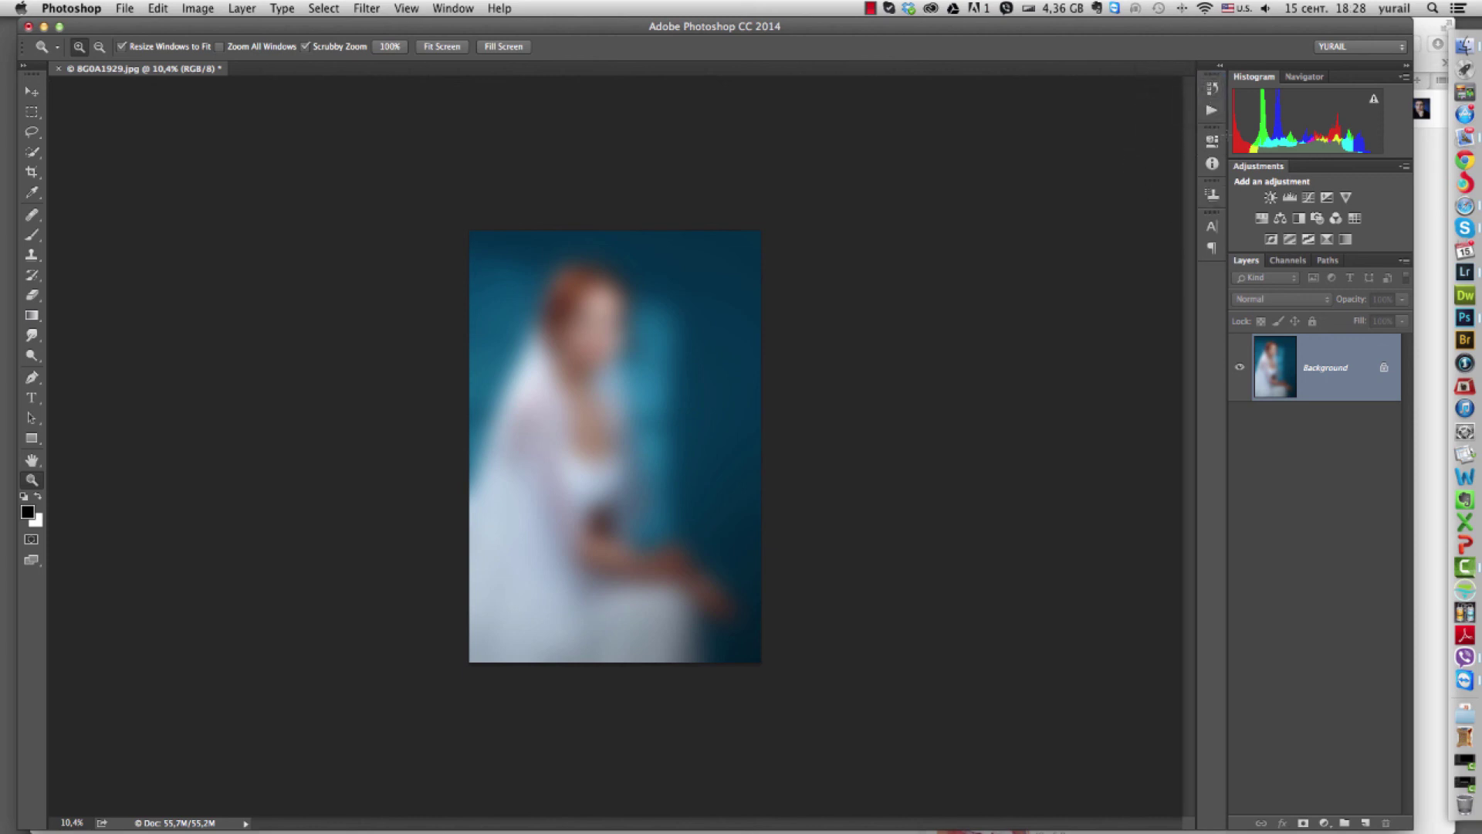
{"action": "left_click", "coordinate": [1359, 47]}
{"action": "left_click", "coordinate": [1339, 135]}
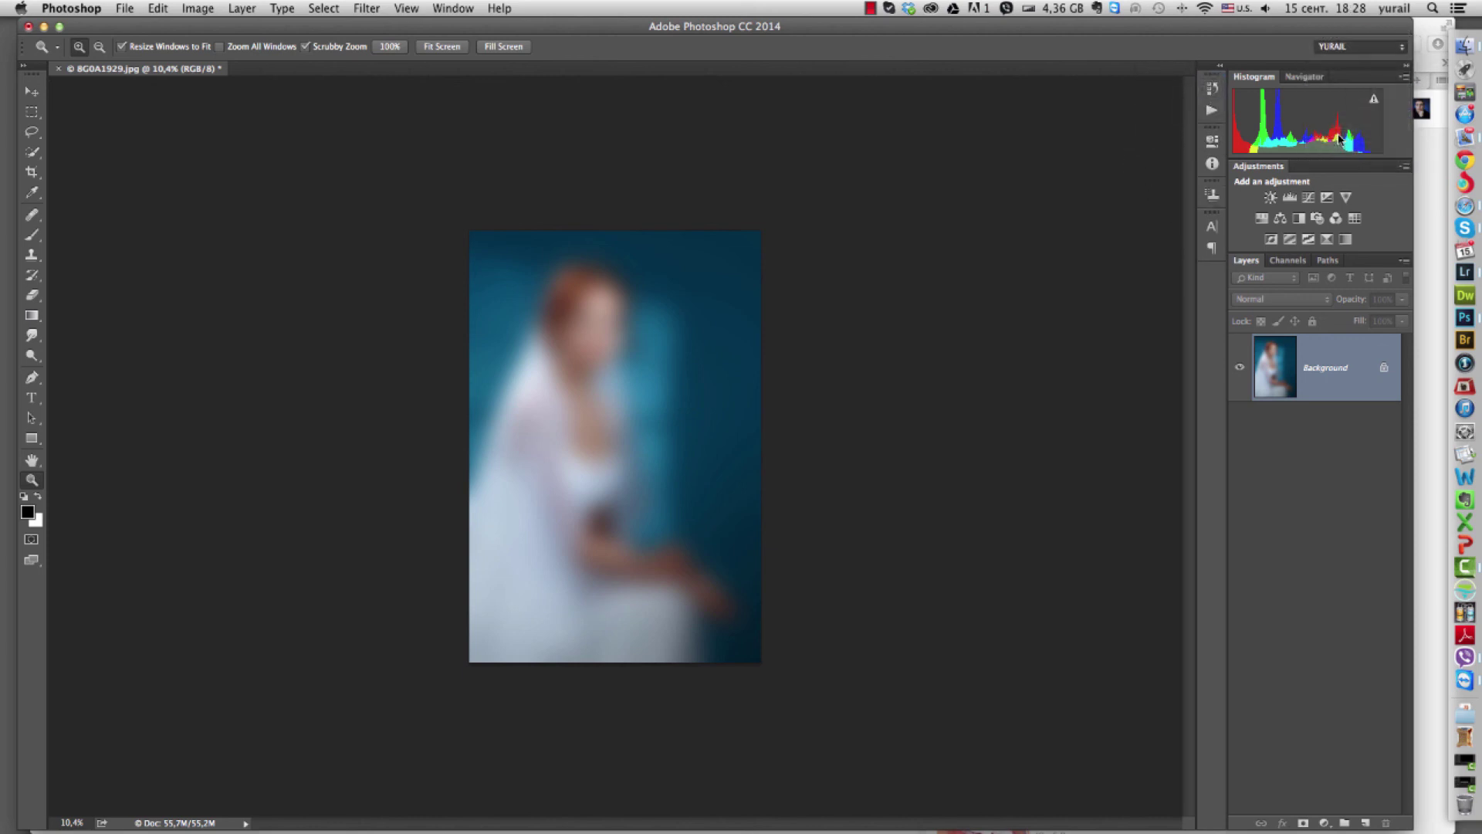